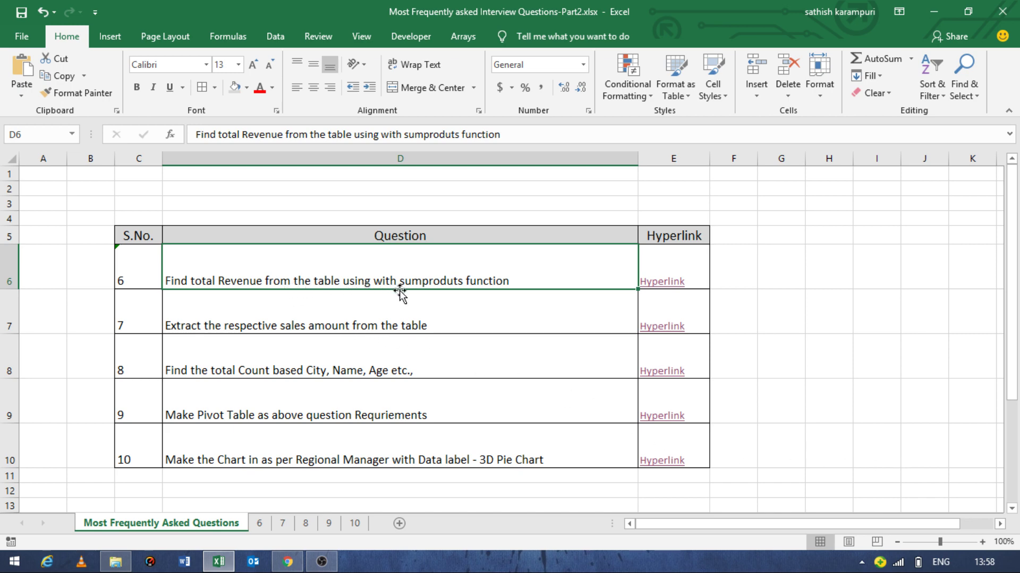
Go to sheet 6 and start a SUMPRODUCT formula in Total Revenue cell E20.
click(662, 281)
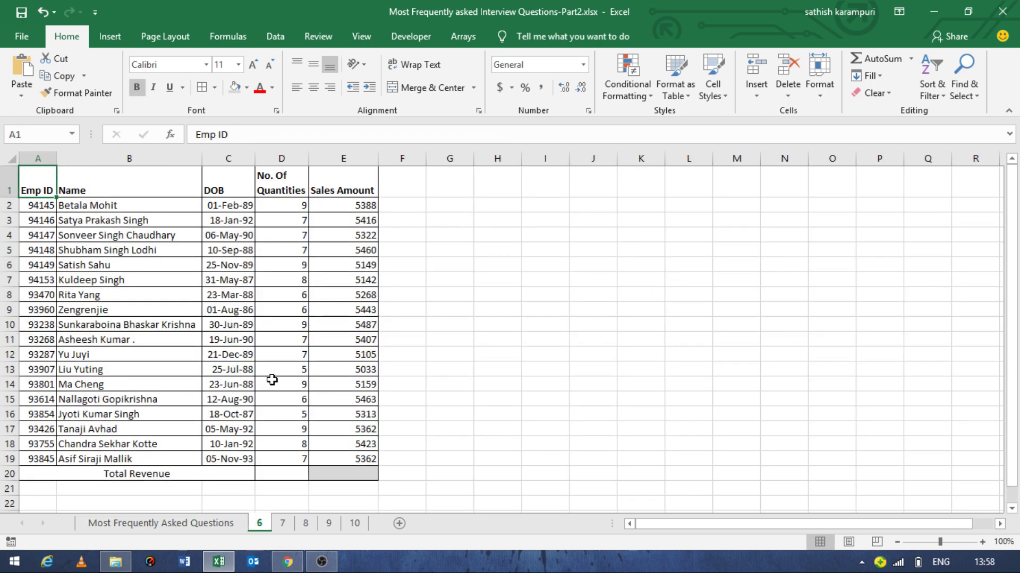
click(345, 479)
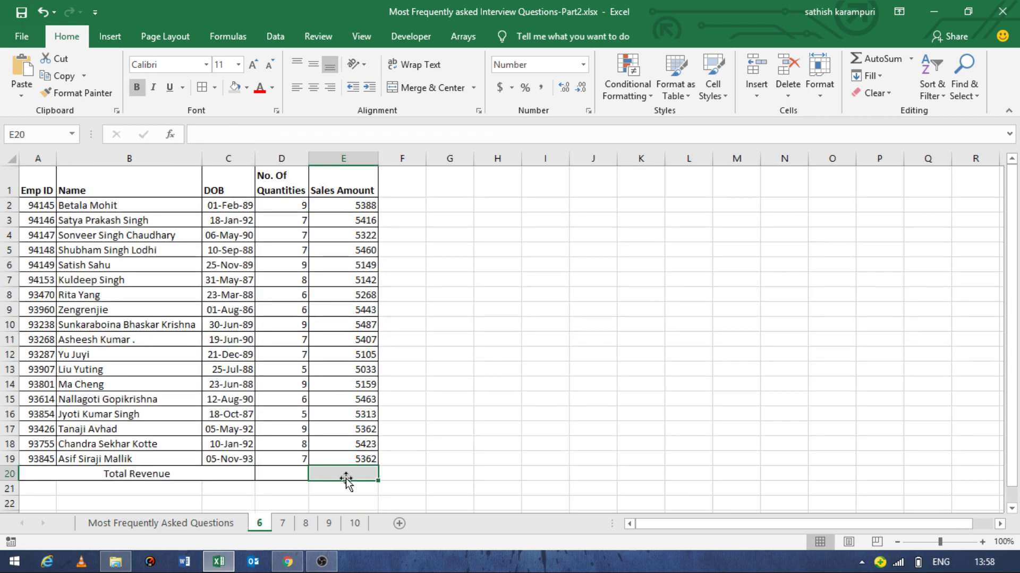
text(=sum)
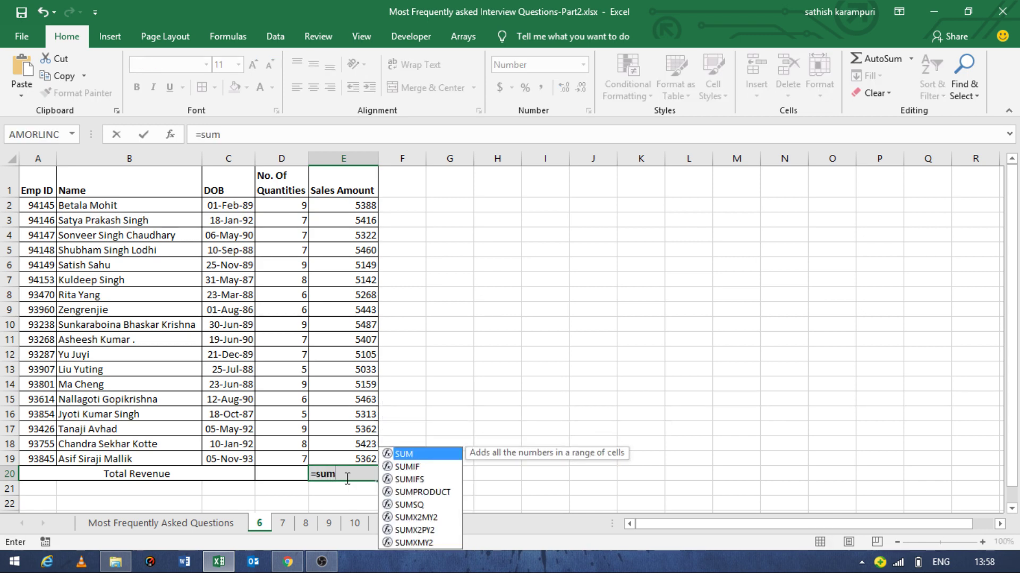
key(Down)
key(Down)
Complete it as =SUMPRODUCT($D$2:$D$19,$E$2:$E$19), giving a total of 696,703.
key(Down)
key(Tab)
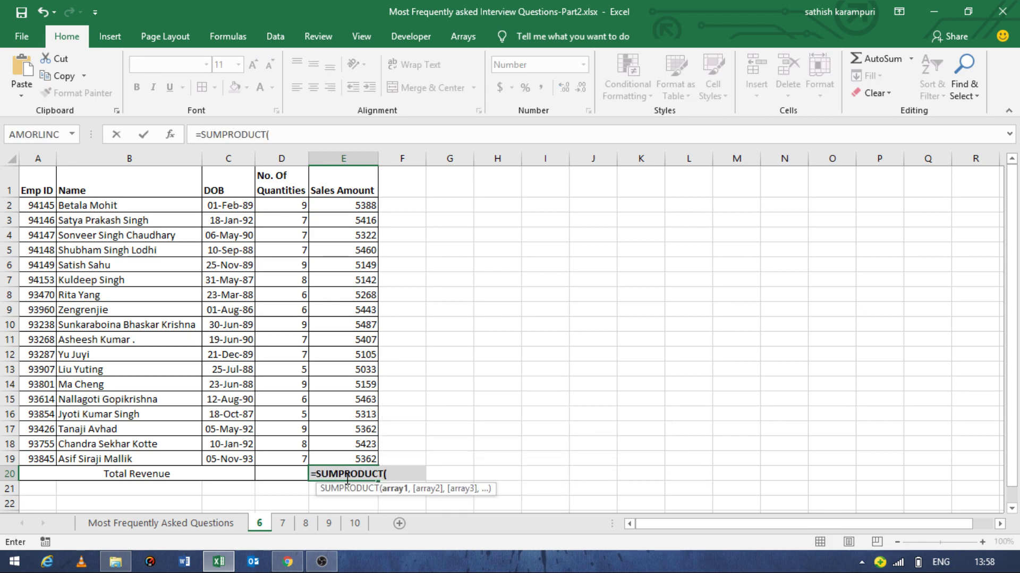
key(Up)
key(Up)
key(Left)
key(ctrl+Up)
key(Down)
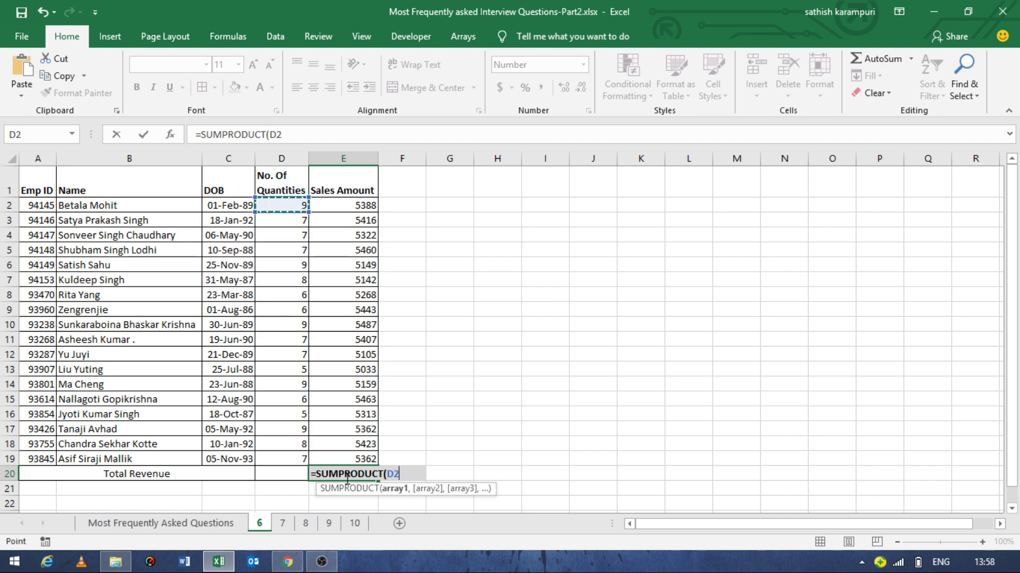
key(ctrl+shift+Down)
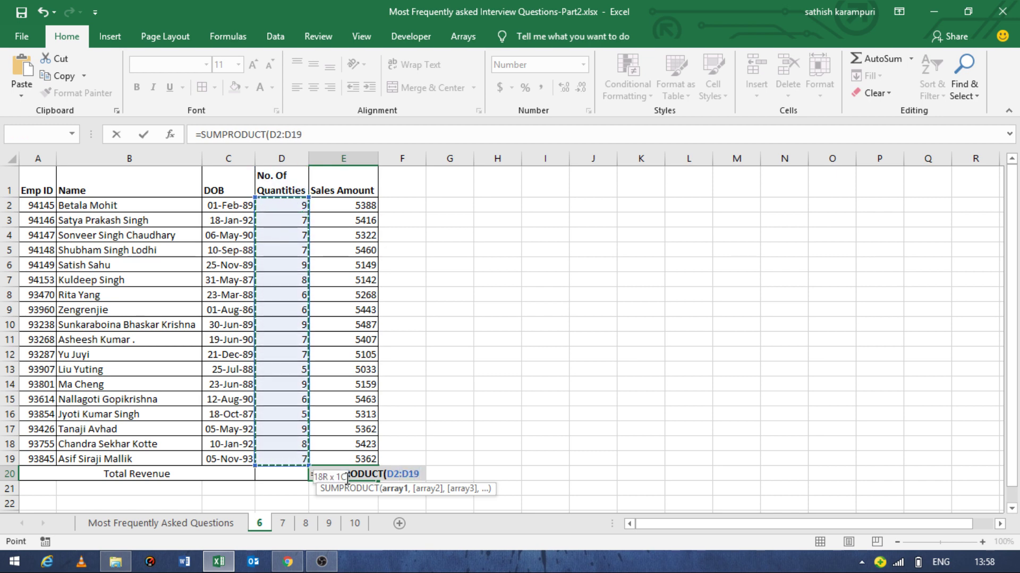
key(F4)
text($D$19,)
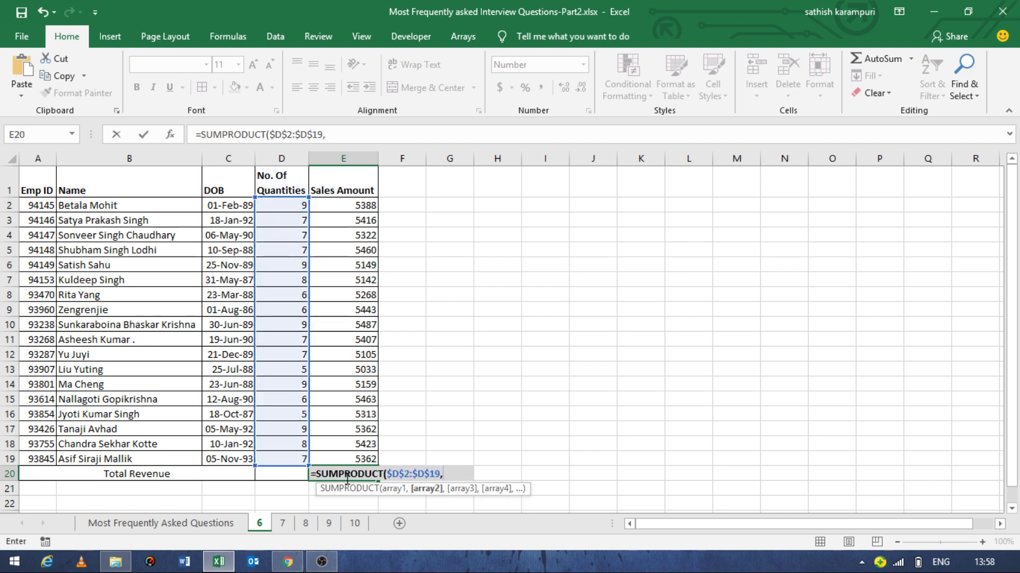
key(Up)
key(ctrl+Up)
key(ctrl+shift+Down)
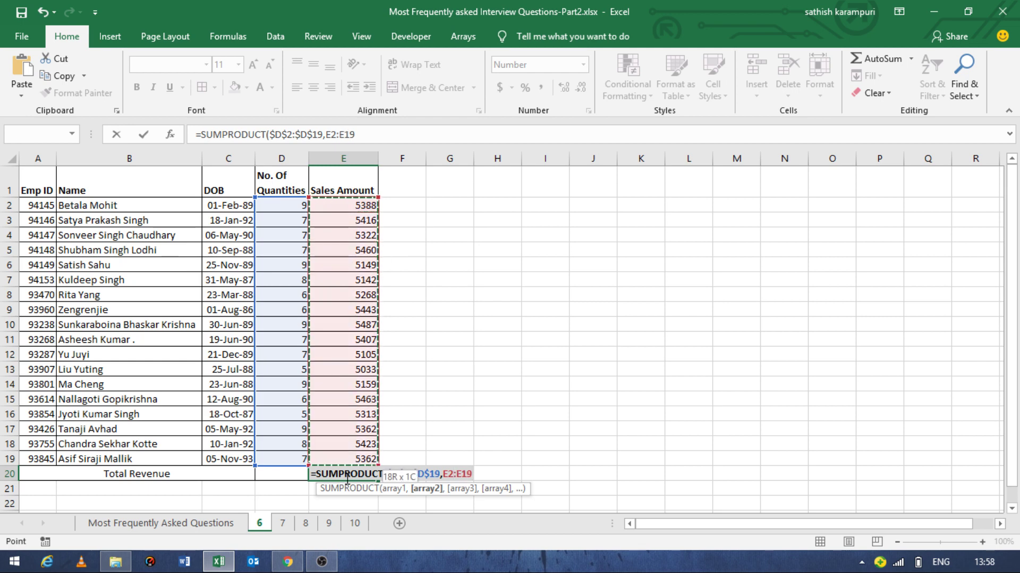
key(F4)
text())
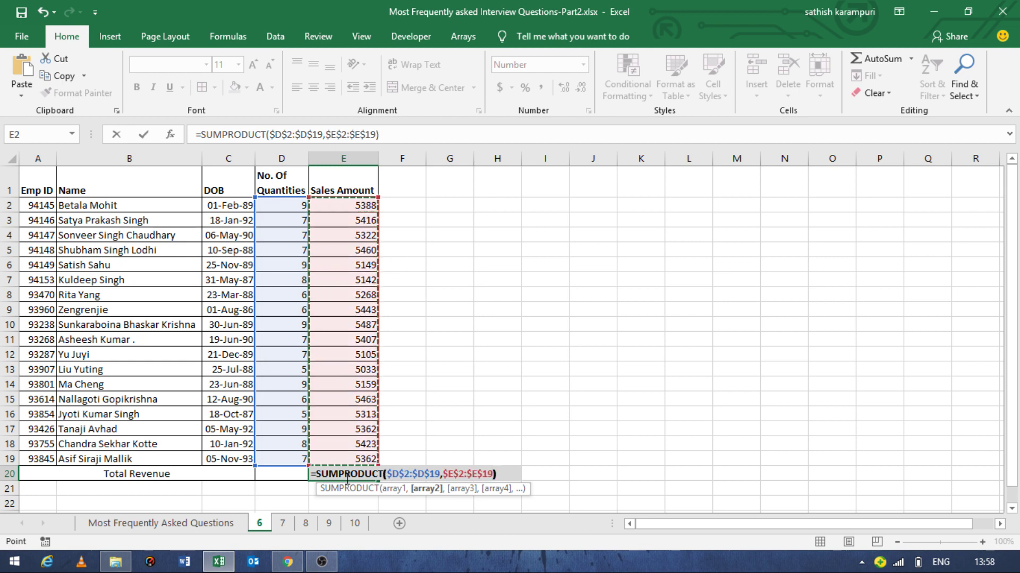
key(Return)
Check the quantity and sales rows D2:E5 against the 696,703 total in E20.
click(346, 478)
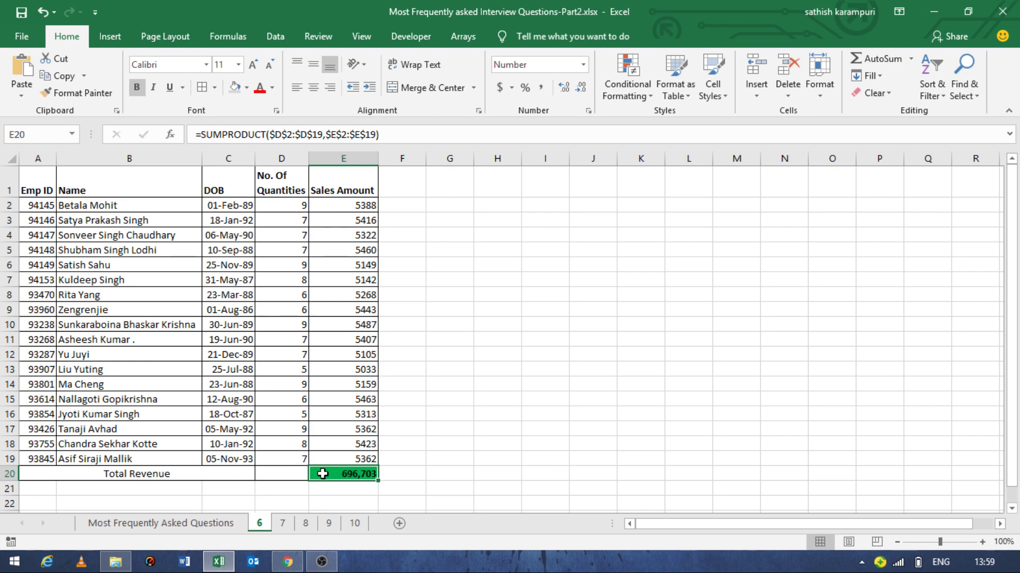
click(288, 203)
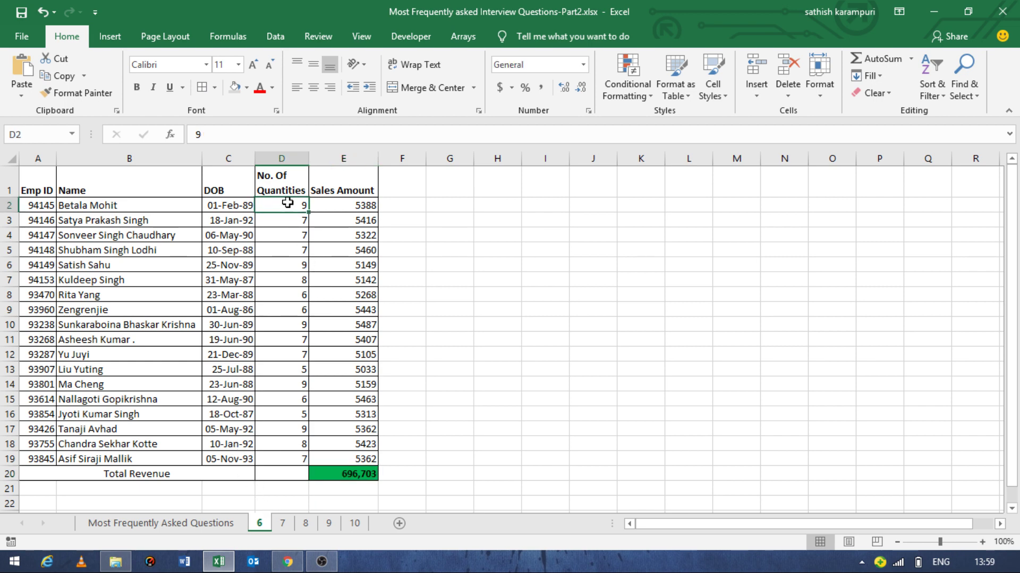
key(shift+Right)
key(Down)
key(shift+Right)
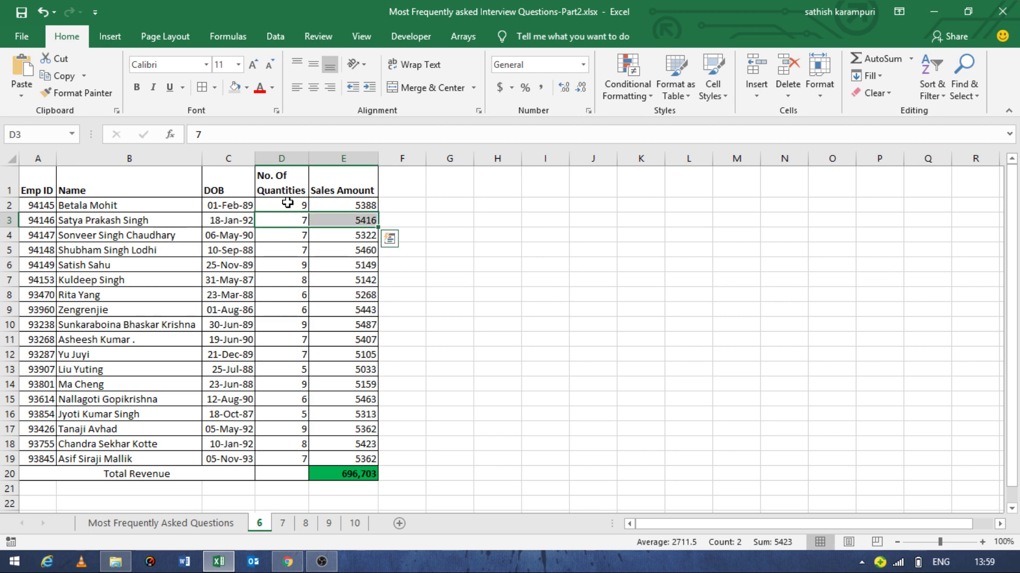
key(Down)
key(shift+Right)
key(Down)
key(shift+Right)
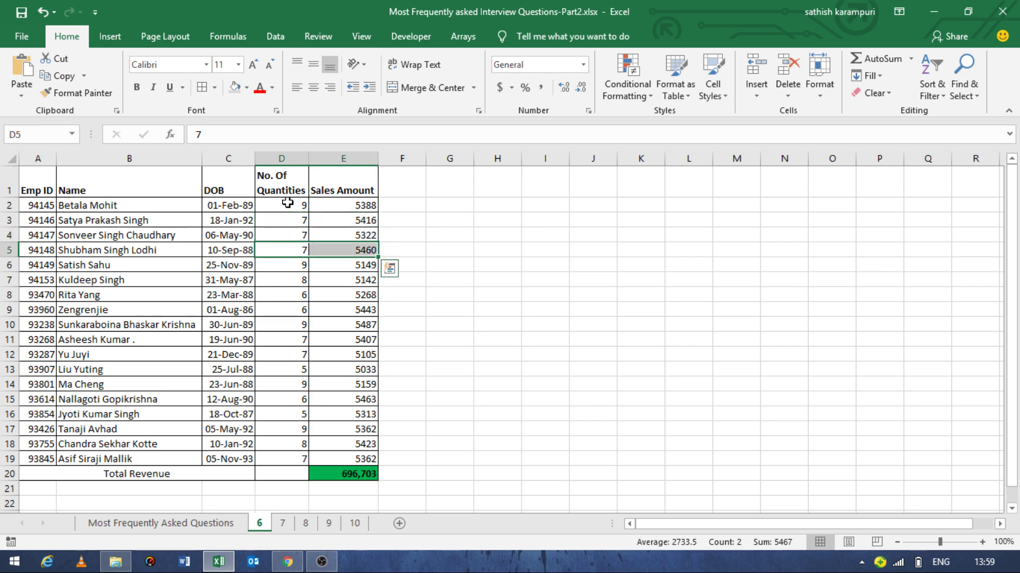
key(Down)
key(Right)
key(ctrl+Down)
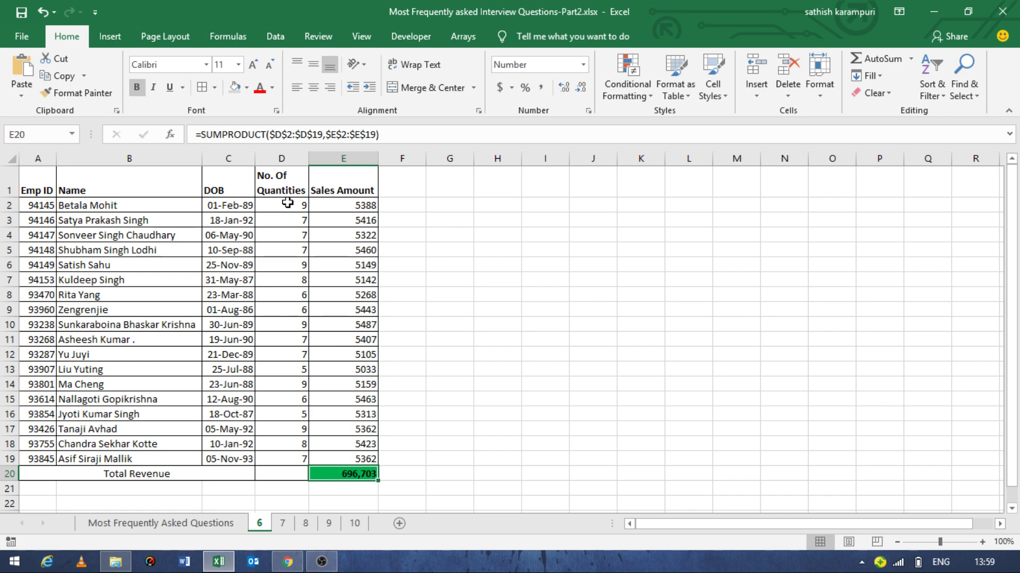
Return to the Most Frequently Asked Questions sheet and follow the question 7 link.
key(ctrl+Page_Up)
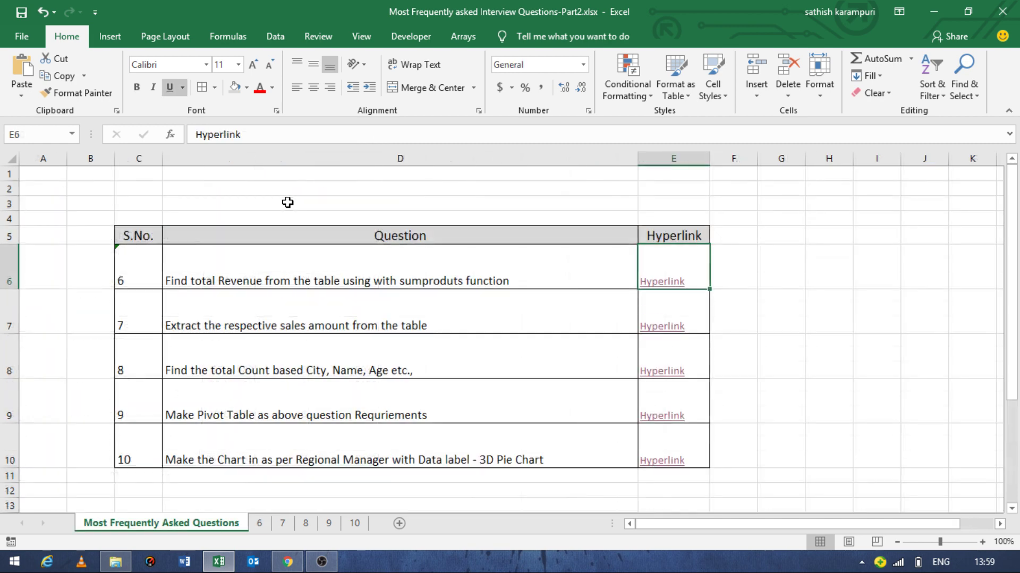
click(200, 315)
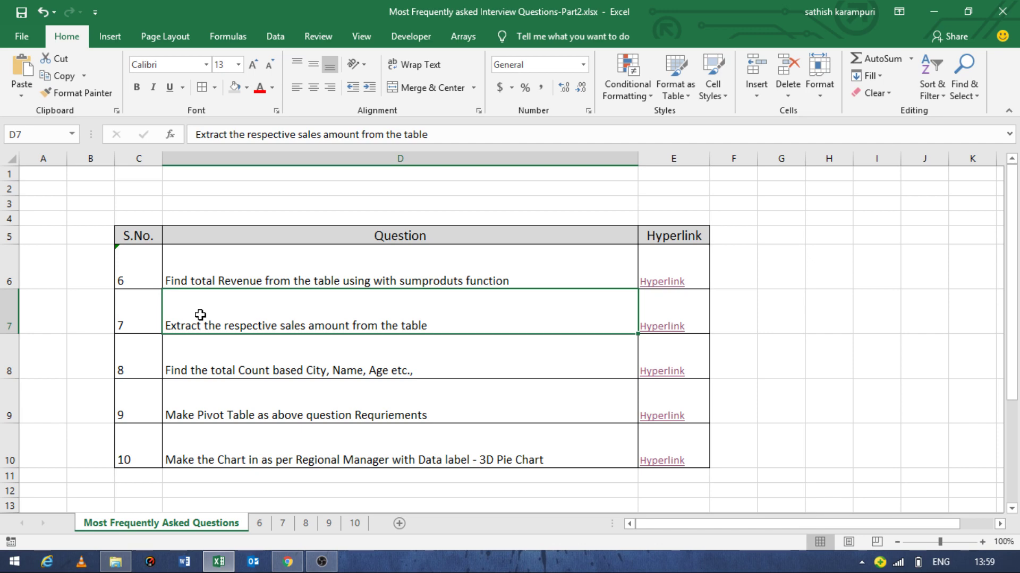
click(672, 329)
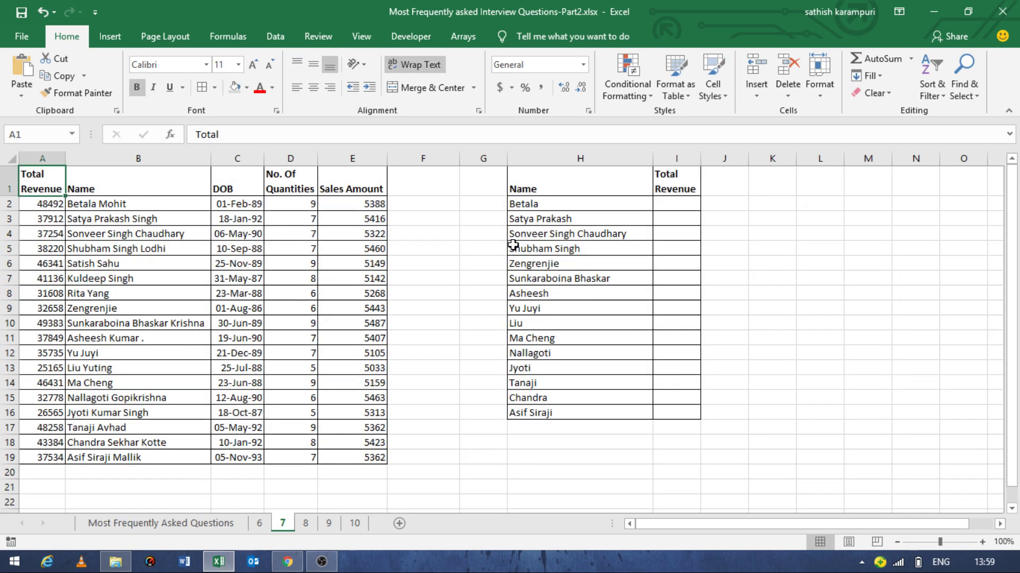
click(587, 208)
key(ctrl+Left)
key(ctrl+Left)
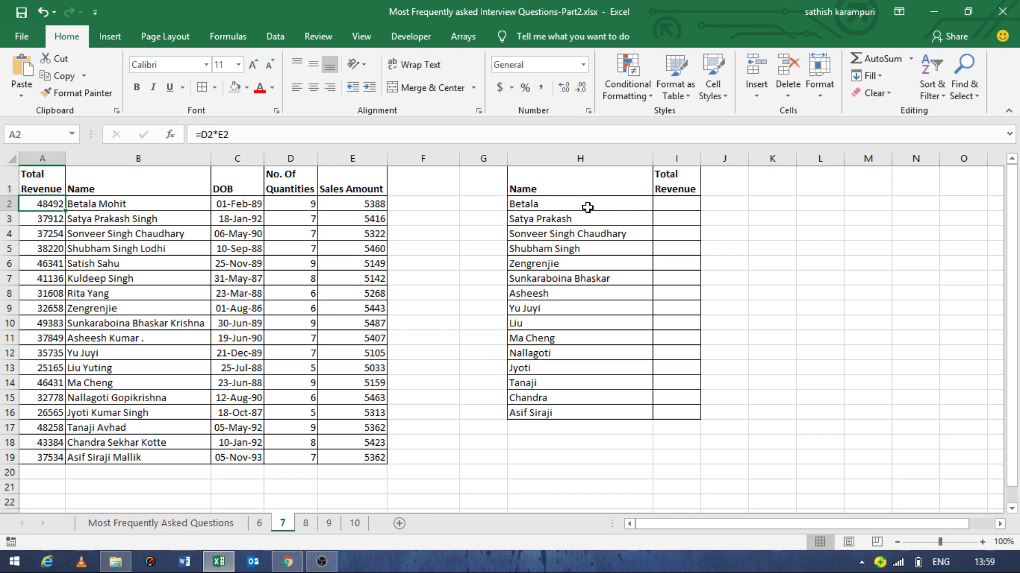
key(Up)
key(Right)
key(ctrl+shift+Down)
key(Left)
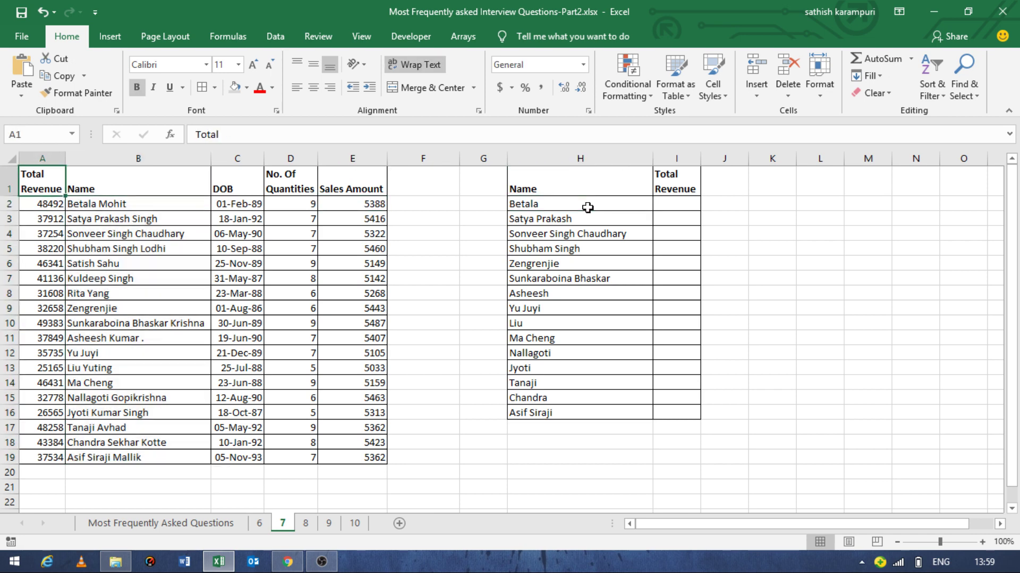
key(ctrl+shift+Down)
key(ctrl+shift+Up)
key(Right)
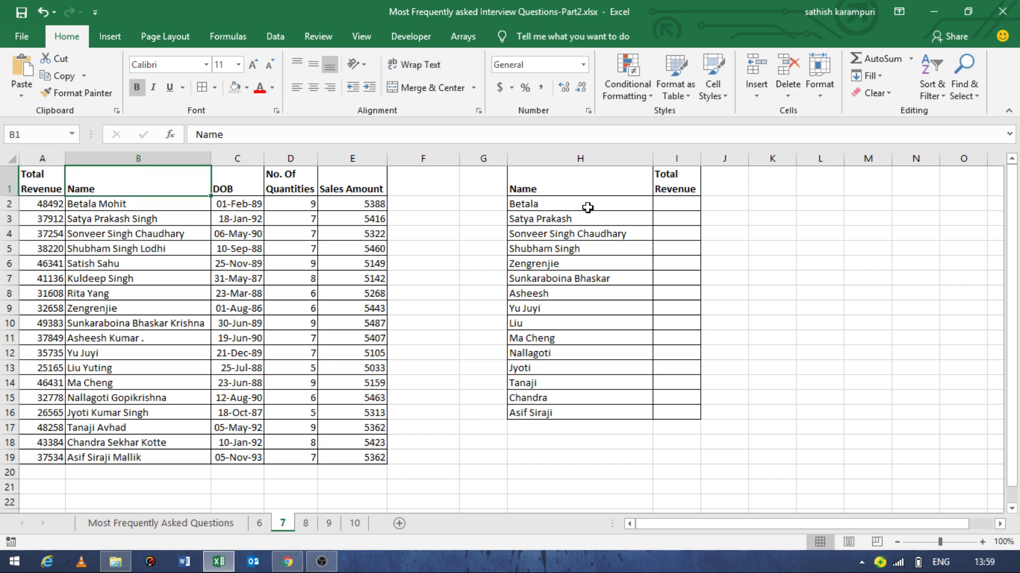
key(Right)
key(Right)
key(Right)
key(Right)
key(Right)
key(Right)
key(Down)
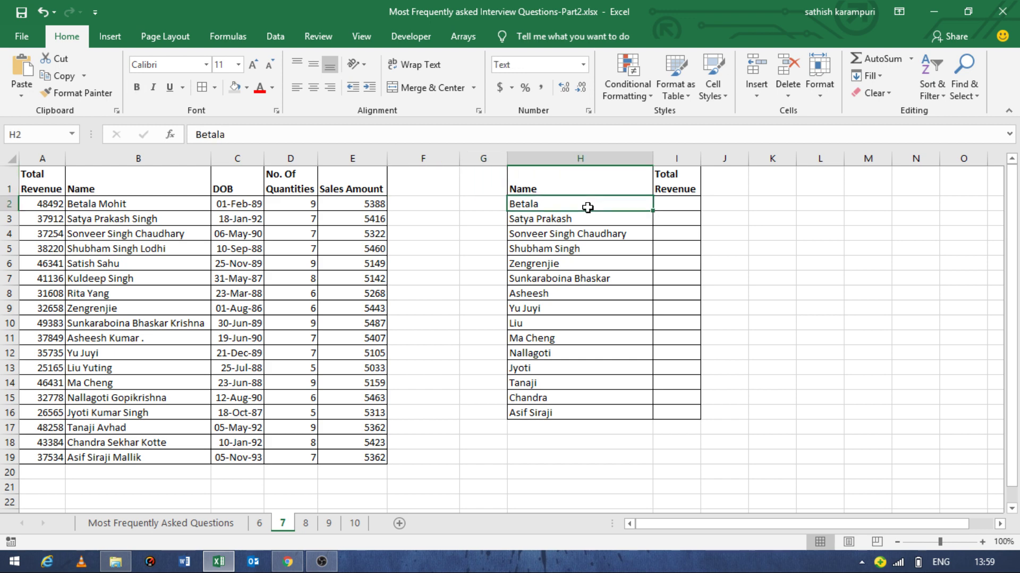
key(Left)
key(Left)
key(Left)
key(Left)
key(Left)
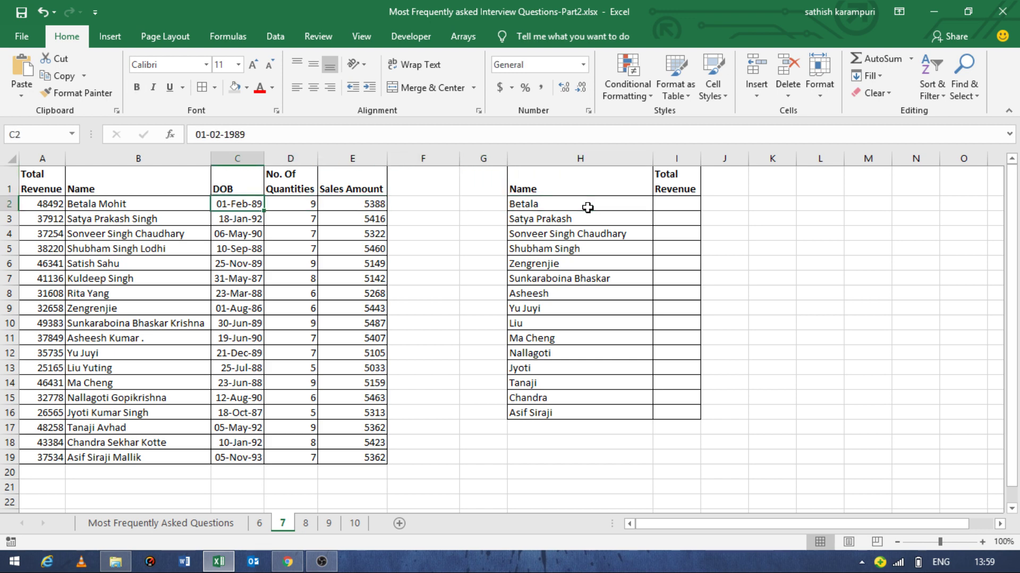
key(Left)
key(Down)
key(Down)
key(Down)
key(Down)
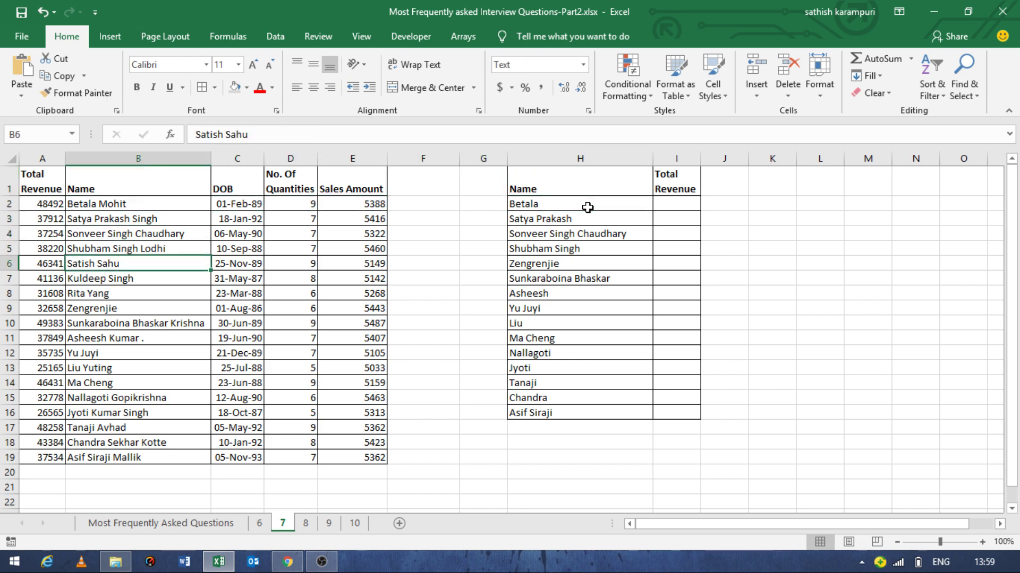
key(Down)
key(Down)
key(Down)
key(ctrl+Up)
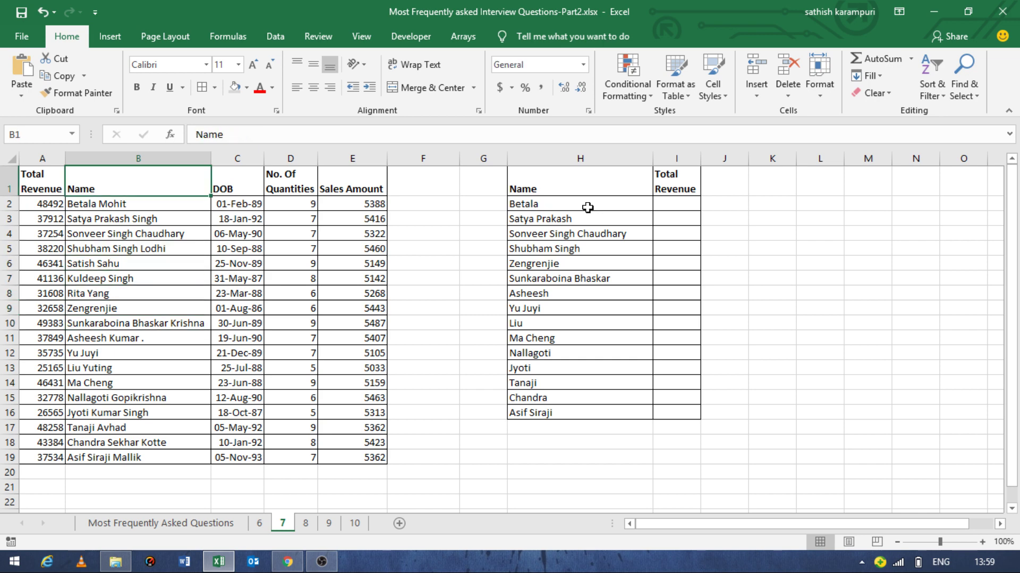
key(Right)
key(Right)
key(Right)
key(Right)
key(Right)
key(Right)
key(Right)
key(Down)
key(Left)
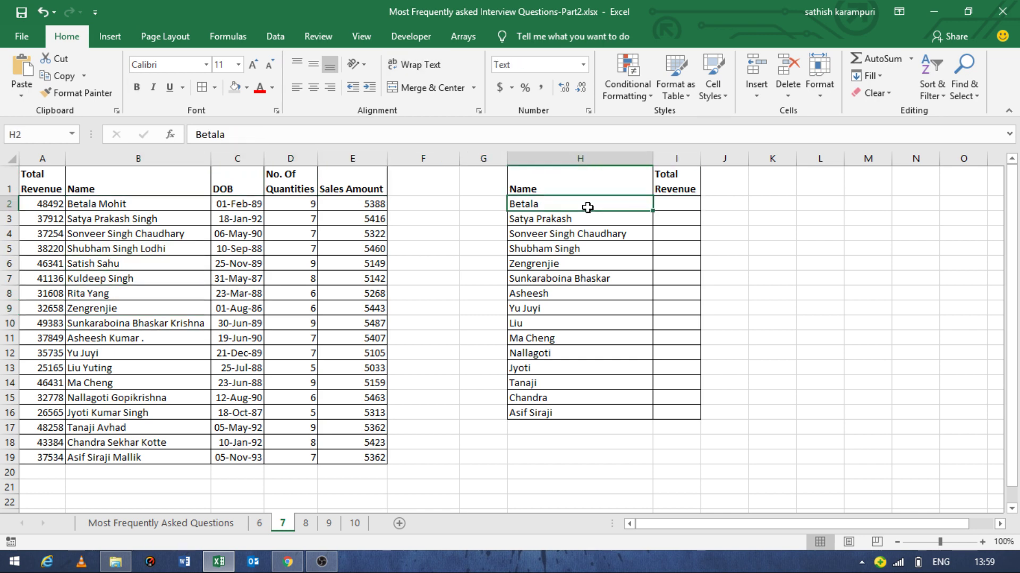
key(Down)
key(Down)
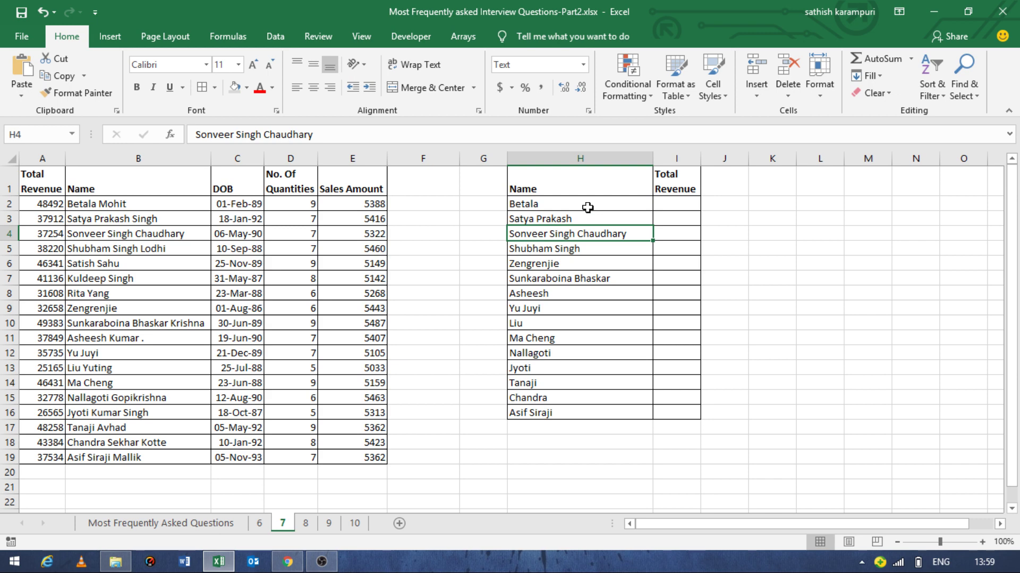
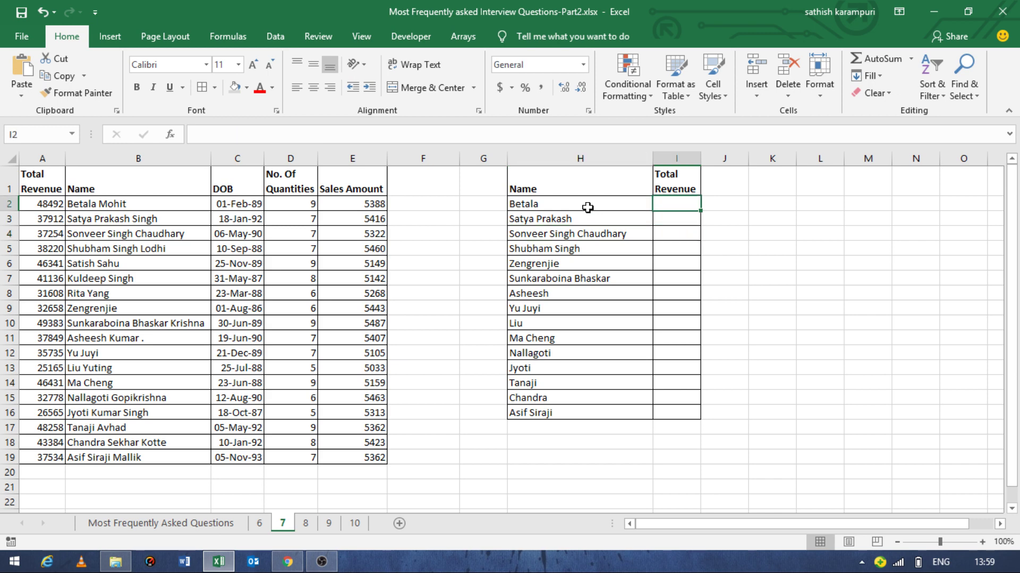
Start an INDEX formula in I2 over the locked table range $A$1:$E$19.
text(=)
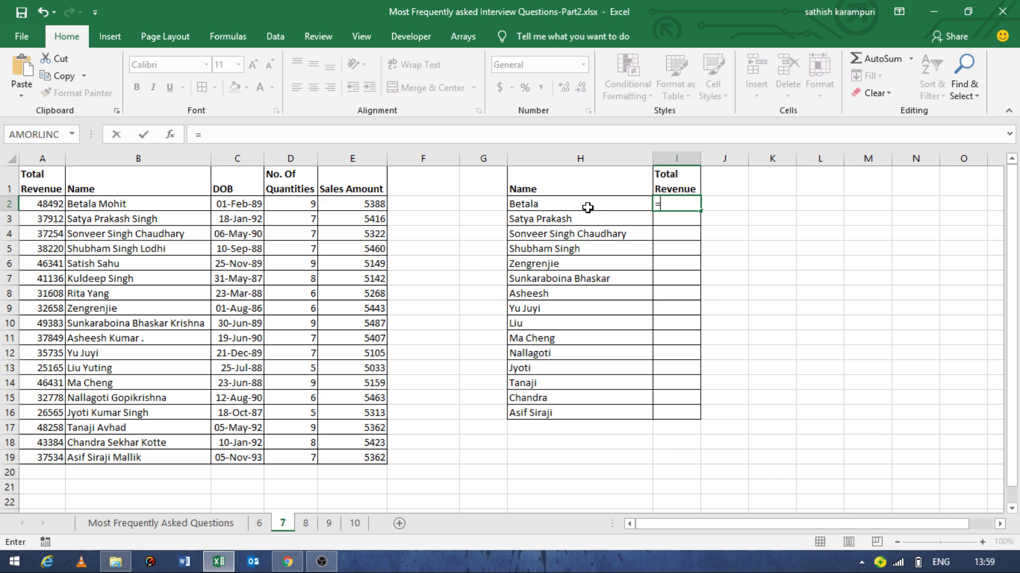
text(ind)
key(Tab)
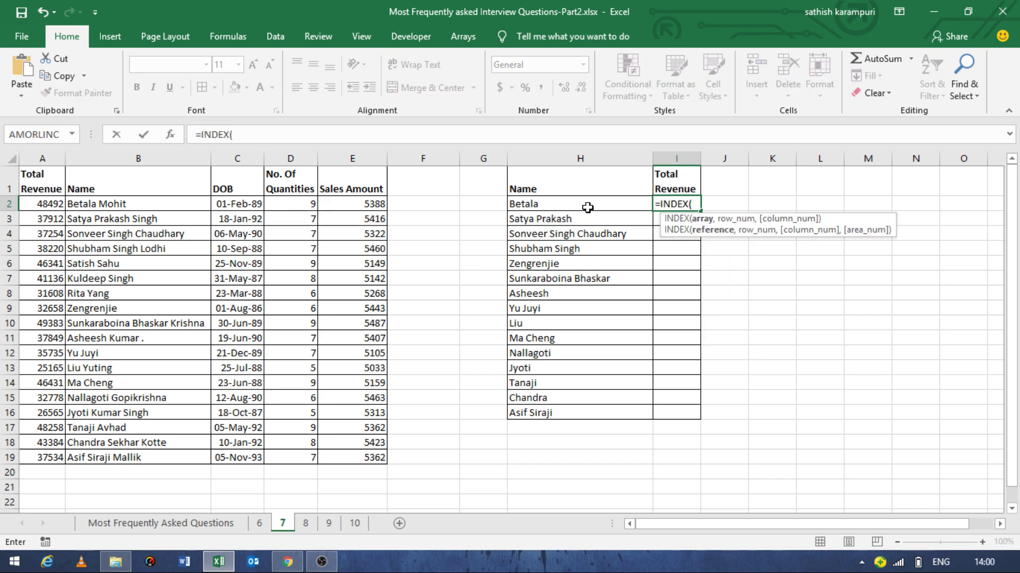
key(Left)
key(Up)
key(ctrl+Left)
key(ctrl+Left)
key(ctrl+shift+Right)
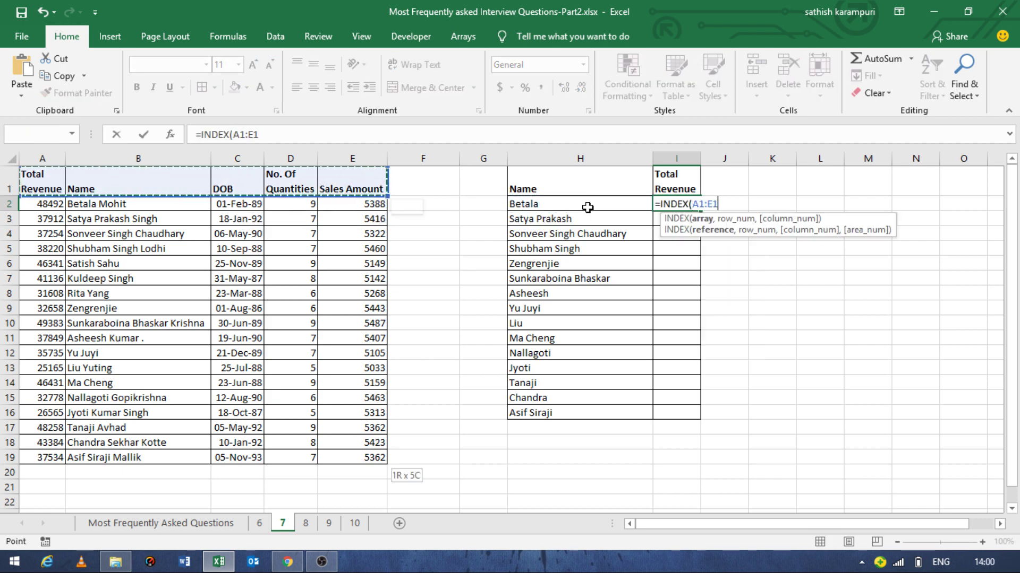
key(ctrl+shift+Down)
key(F4)
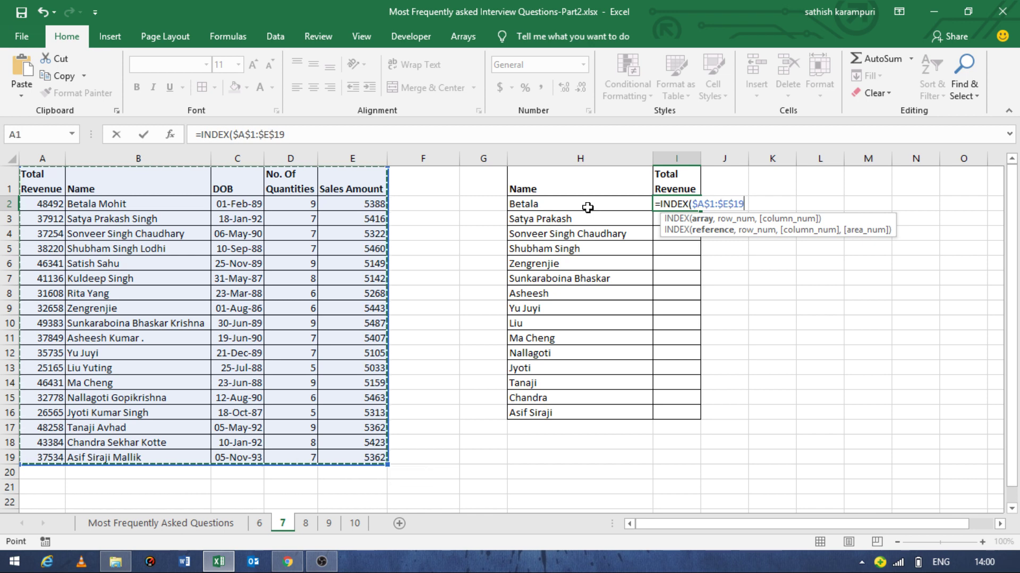
Complete it with MATCH(H2&"*",$B$1:$B$19,0) and column 1, then enter the formula.
text(,)
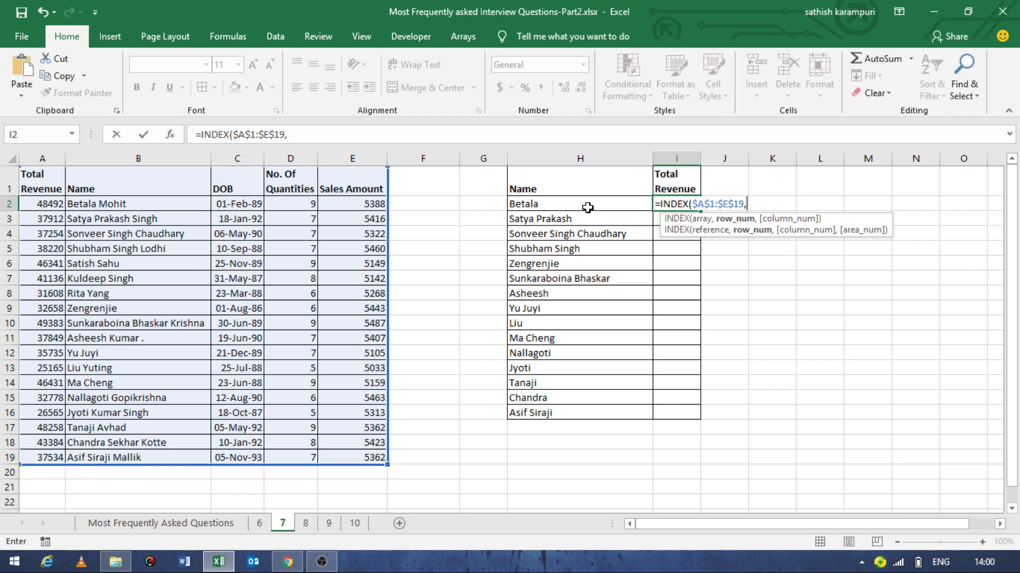
text(mat)
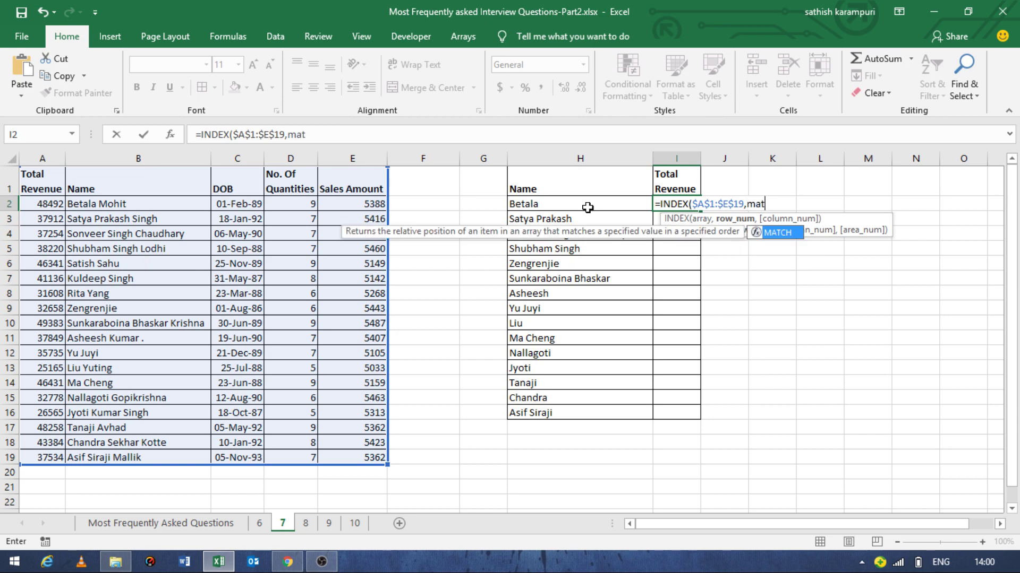
key(Tab)
click(587, 208)
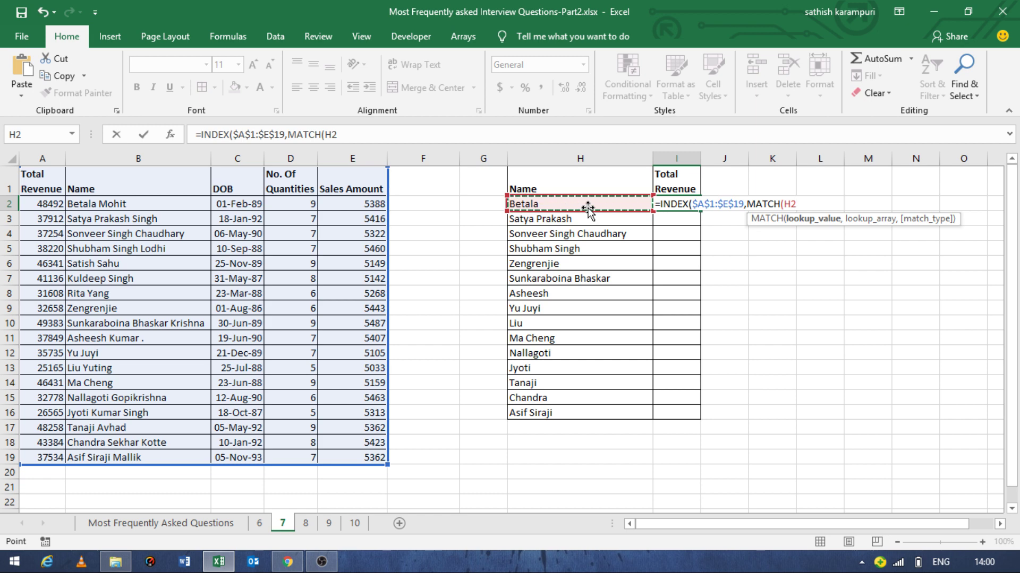
text(&"*)
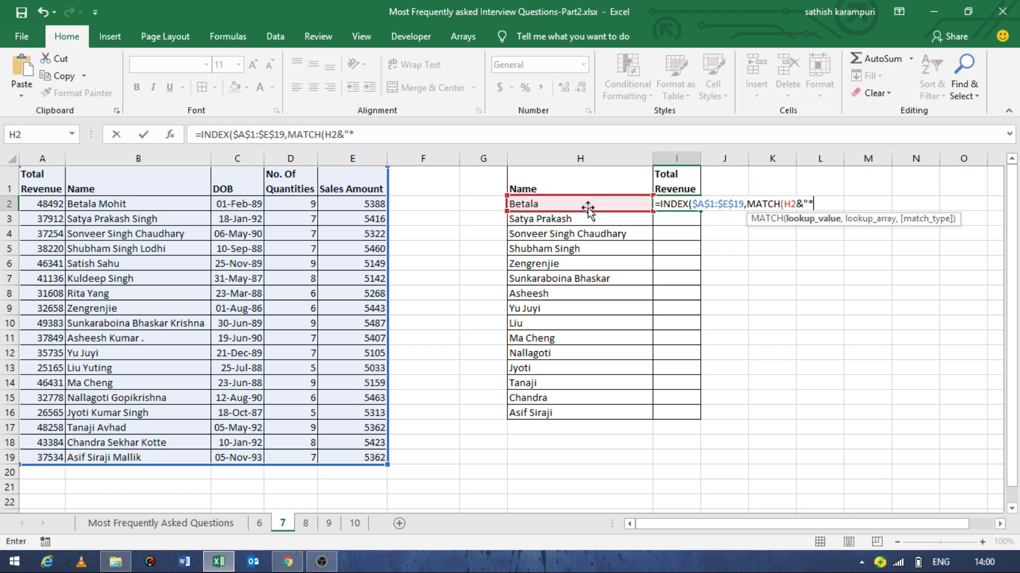
text(",)
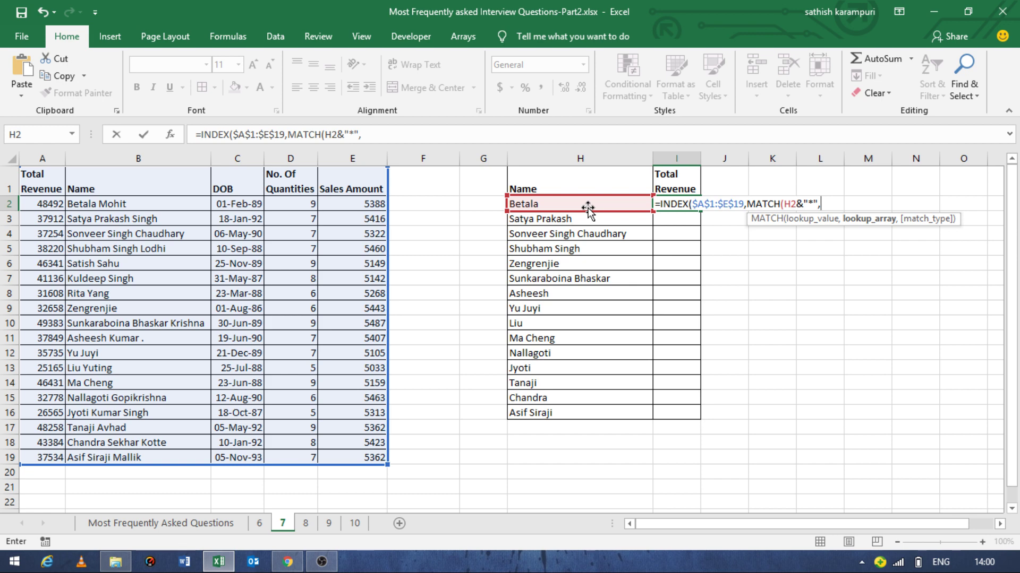
click(588, 209)
key(ctrl+Left)
key(ctrl+Left)
key(Up)
key(Right)
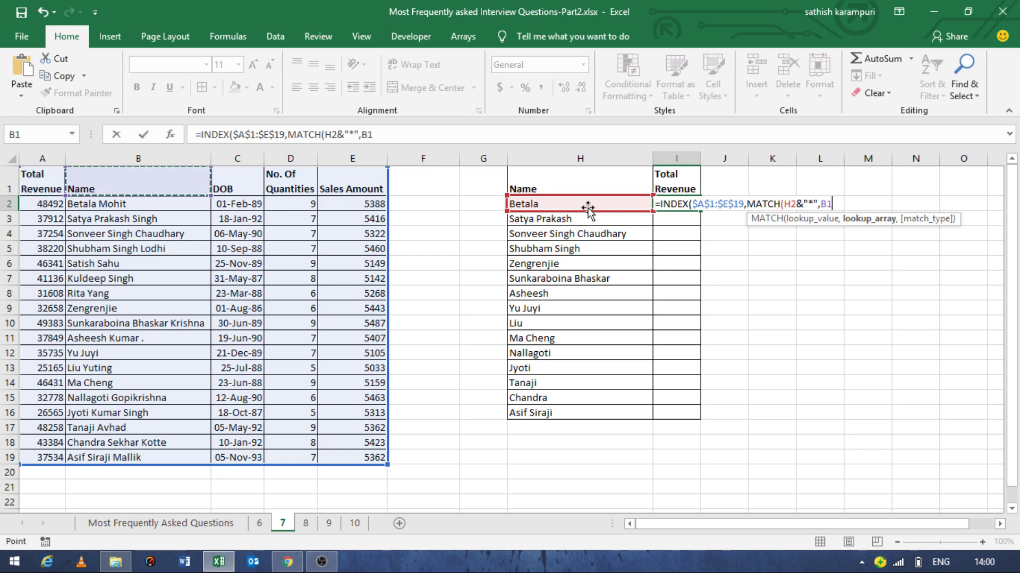
key(ctrl+shift+Down)
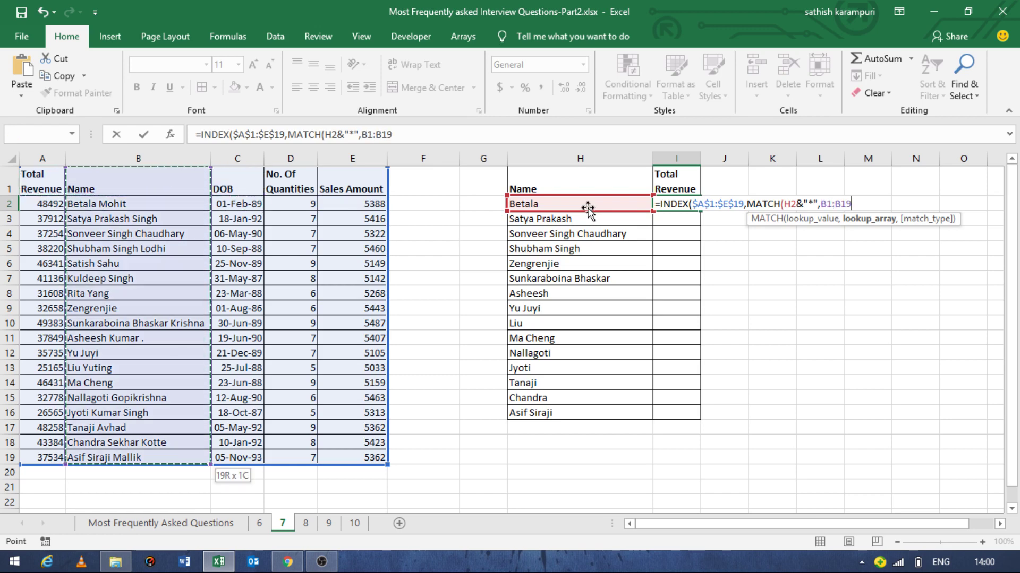
key(F4)
text($B$19,0)
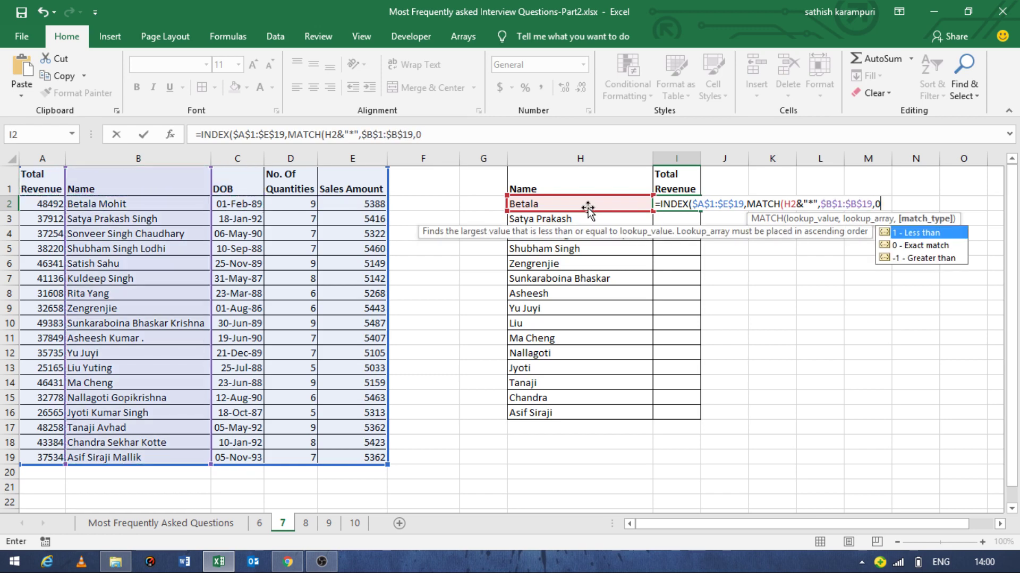
text(),)
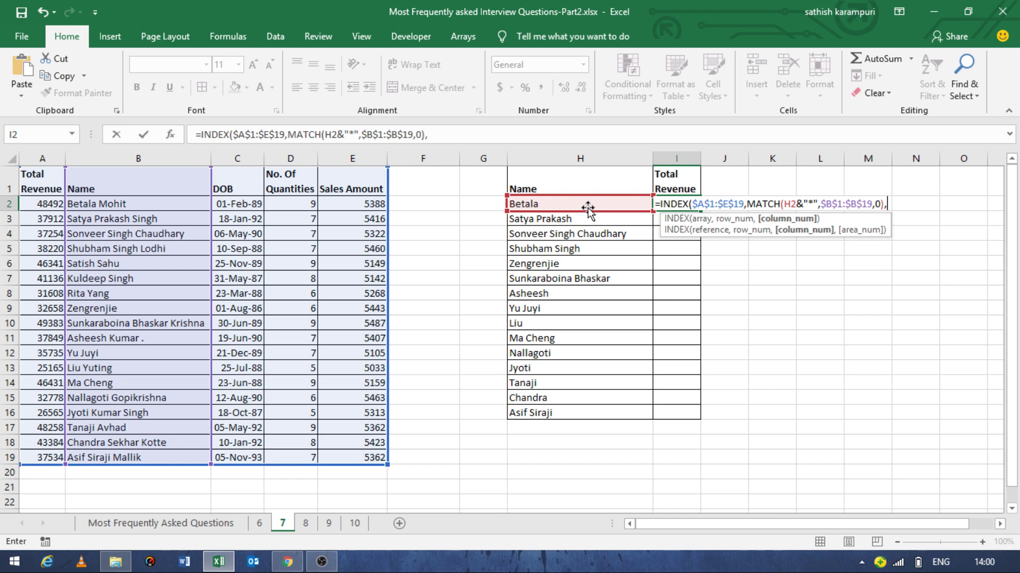
text(1)
text())
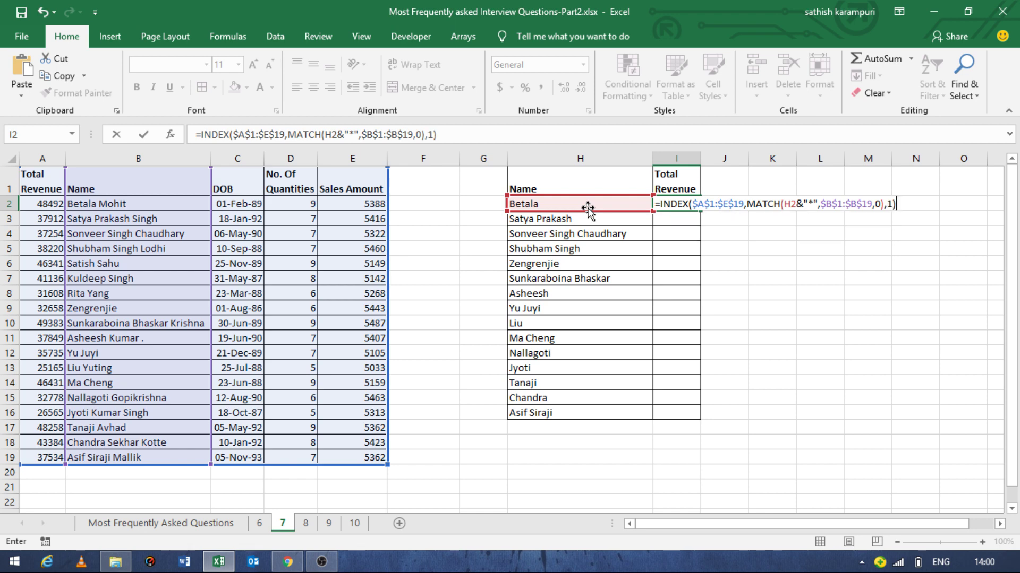
key(Return)
Fill the lookup formula down through I2:I16 with Ctrl+D.
click(587, 207)
key(ctrl+Down)
key(Right)
key(ctrl+shift+Up)
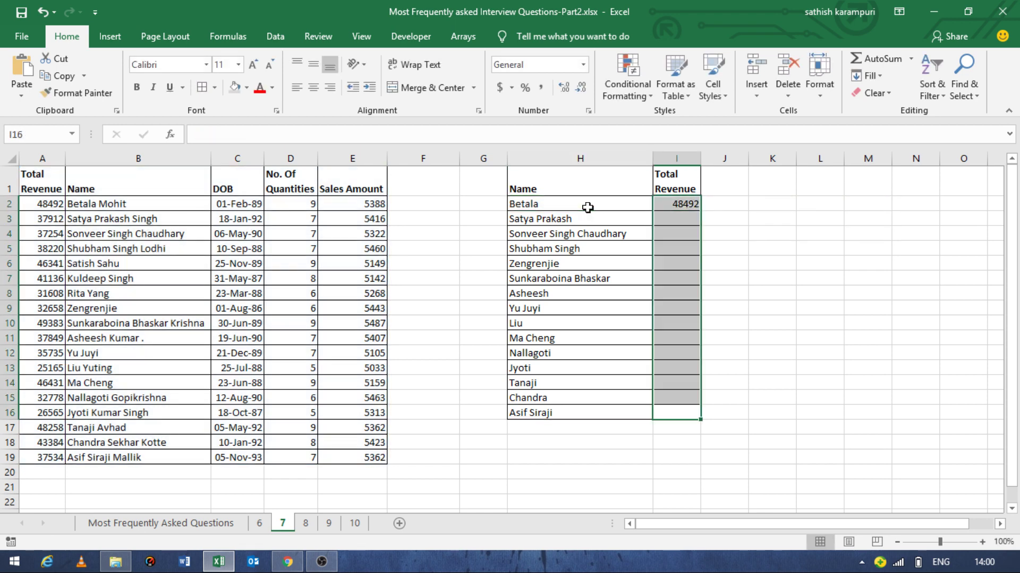
key(ctrl+d)
Inspect the MATCH part of I2's formula unchanged, then go to the Most Frequently Asked Questions sheet.
key(ctrl+Up)
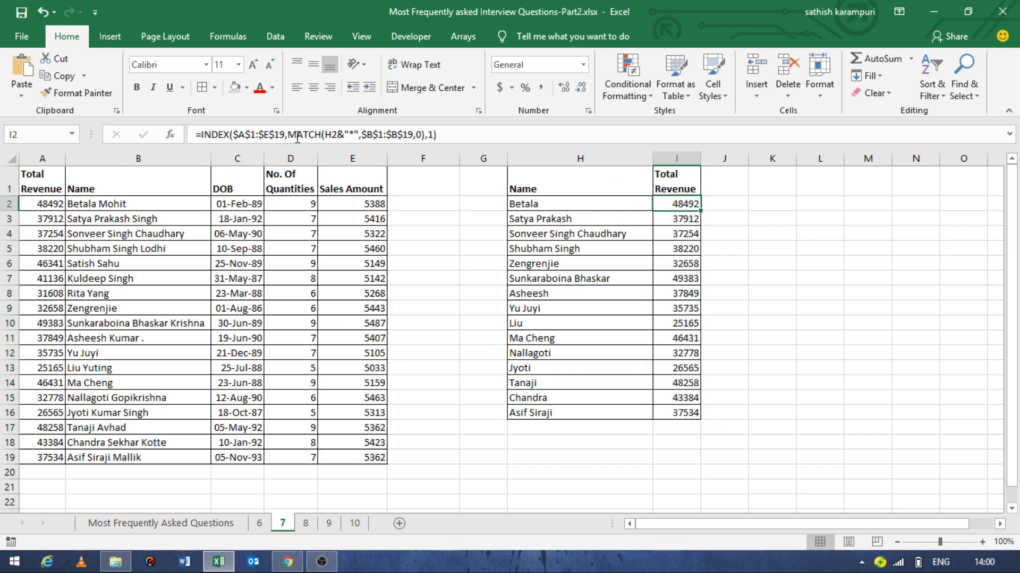
drag(287, 134, 430, 136)
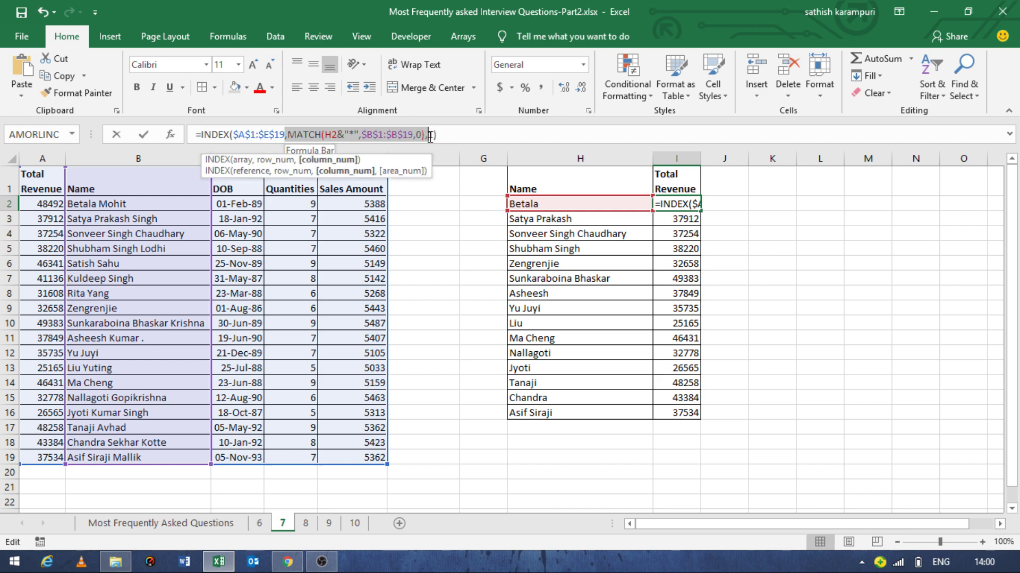
text(1)
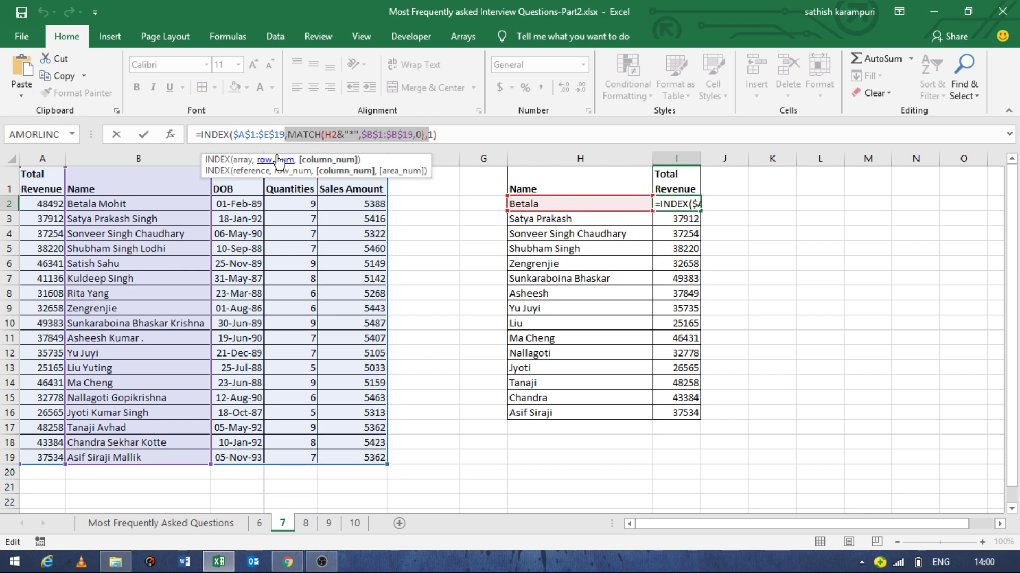
key(ctrl+Return)
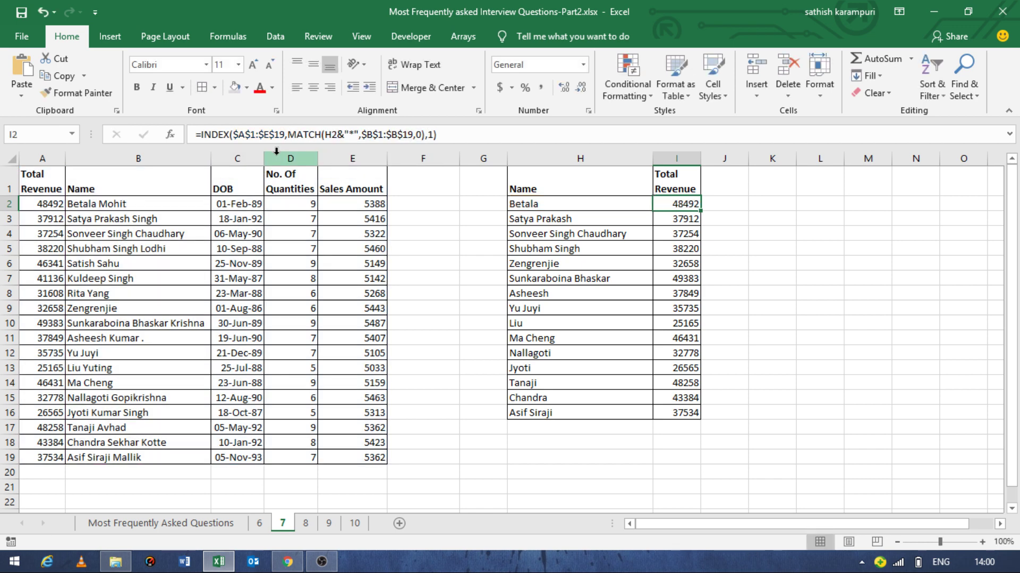
key(ctrl+Page_Up)
key(ctrl+Page_Up)
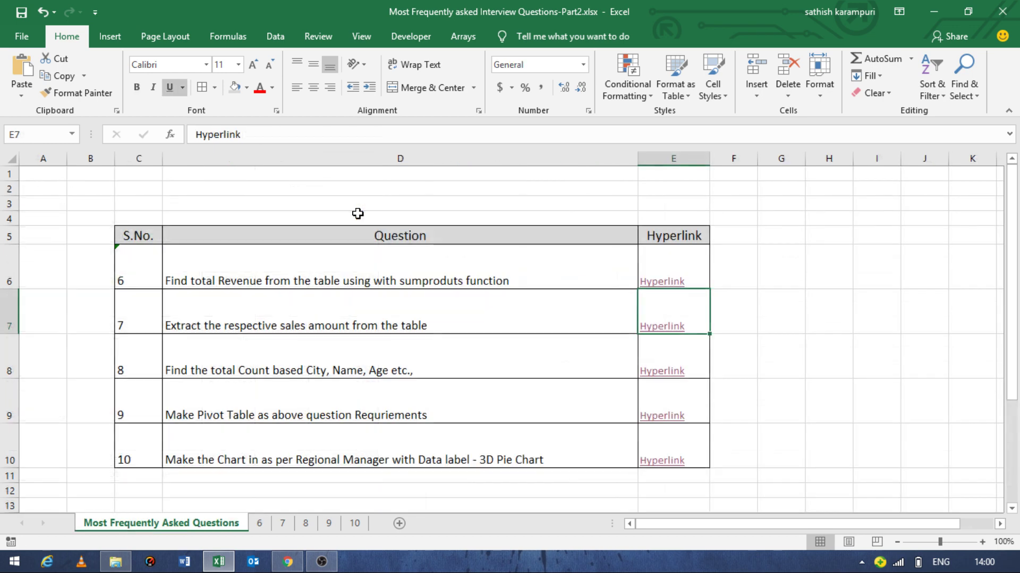
Follow question 8's hyperlink to sheet 8 and move across to the Region Manager count table.
click(248, 371)
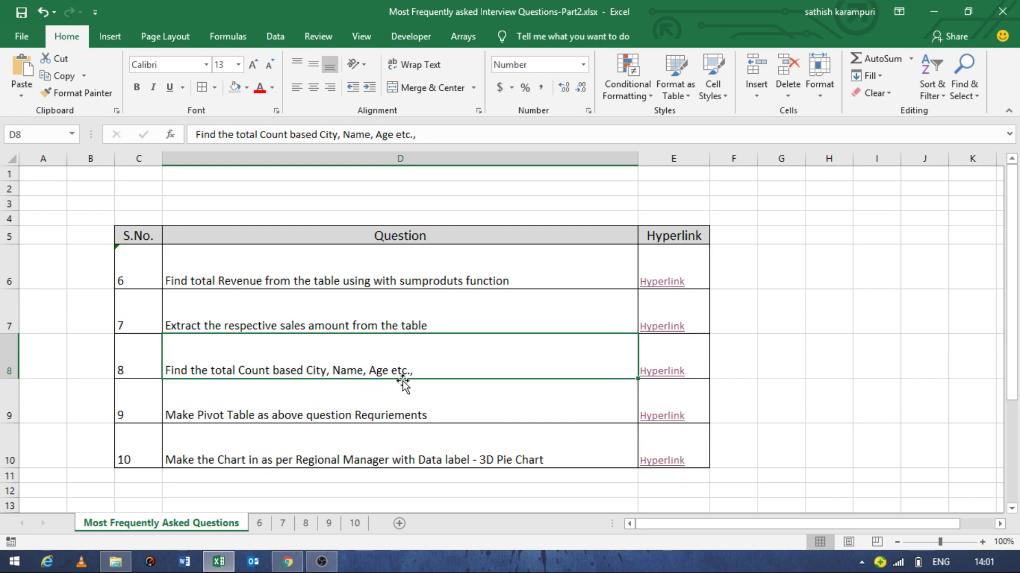
click(670, 372)
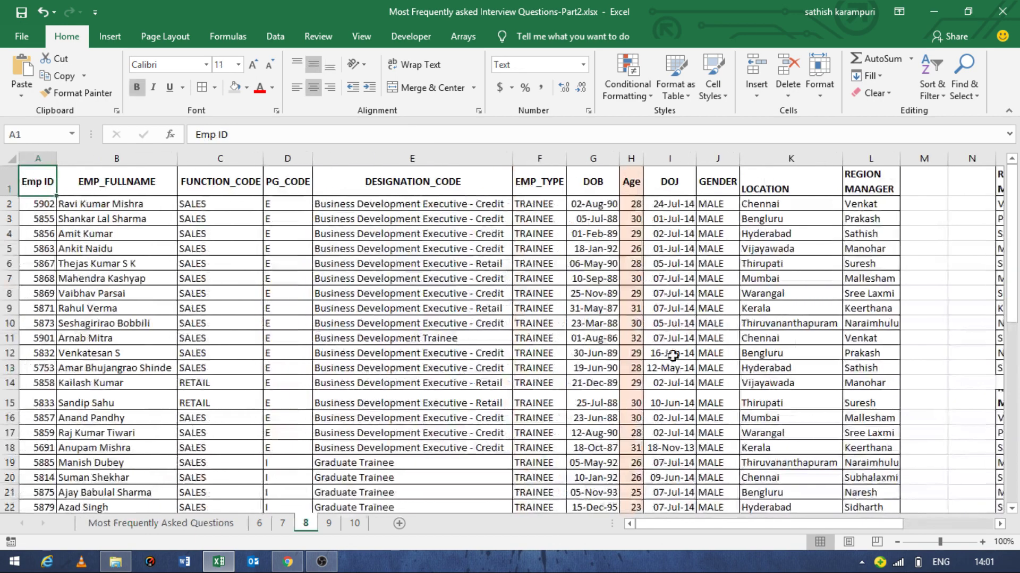
key(Right)
key(Right)
key(Right)
key(ctrl+Home)
key(ctrl+shift+Right)
key(Down)
key(Right)
key(Right)
key(Right)
key(Right)
key(Right)
key(Right)
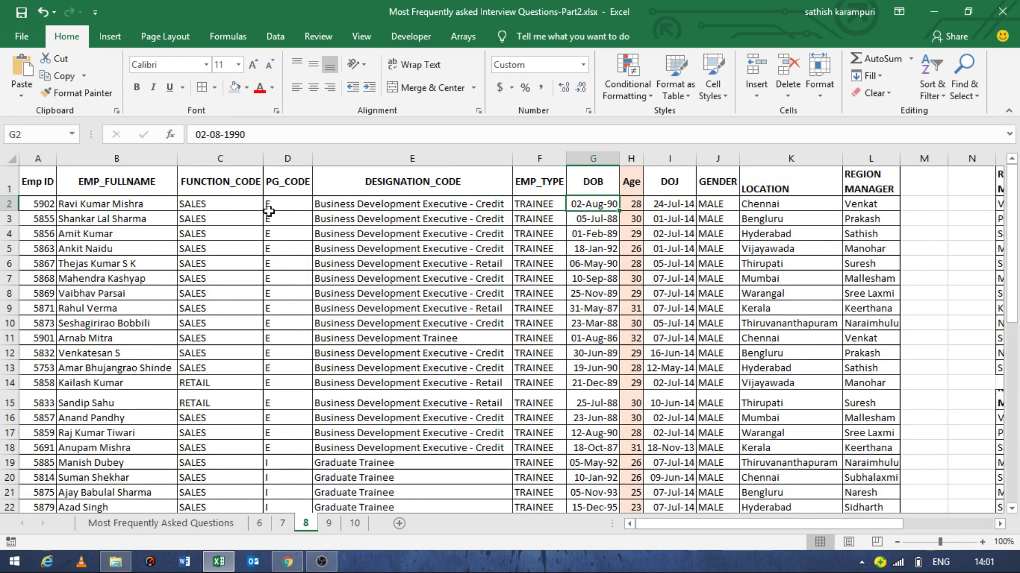
key(Right)
key(Right)
key(Right)
key(Right)
key(Right)
key(Right)
key(Right)
key(Right)
key(Right)
key(Right)
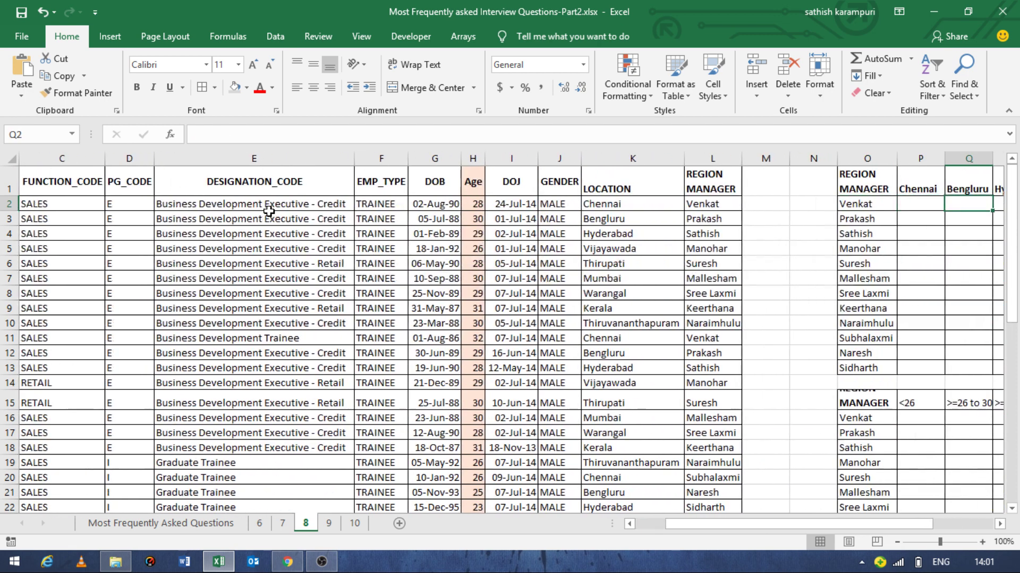
key(Right)
key(Right)
key(Right)
key(Right)
Survey the manager list and city headers, ending on the Venkat–Chennai cell P2.
key(Left)
key(Left)
key(Left)
key(Left)
key(Left)
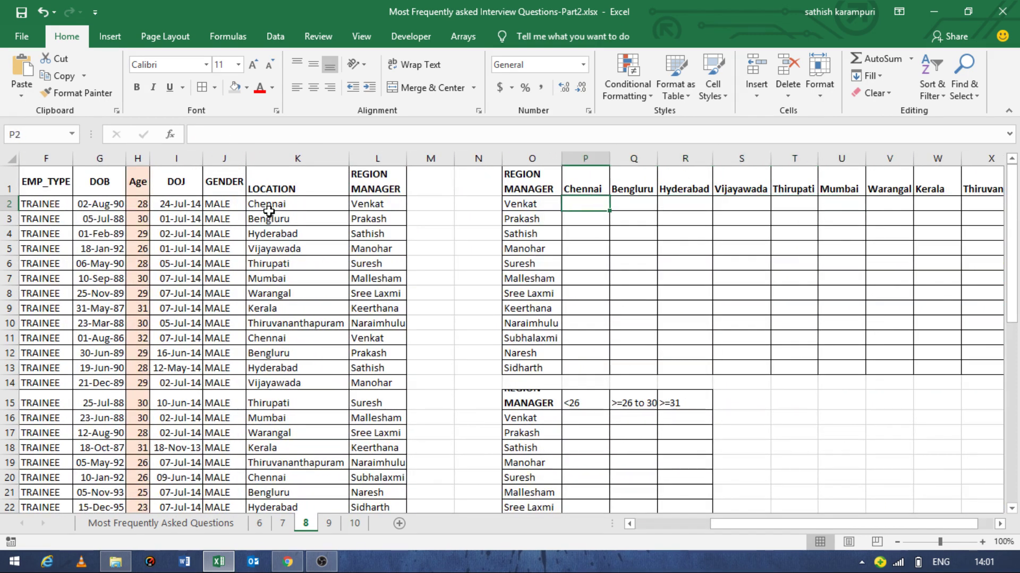
key(Left)
key(Up)
key(ctrl+shift+Down)
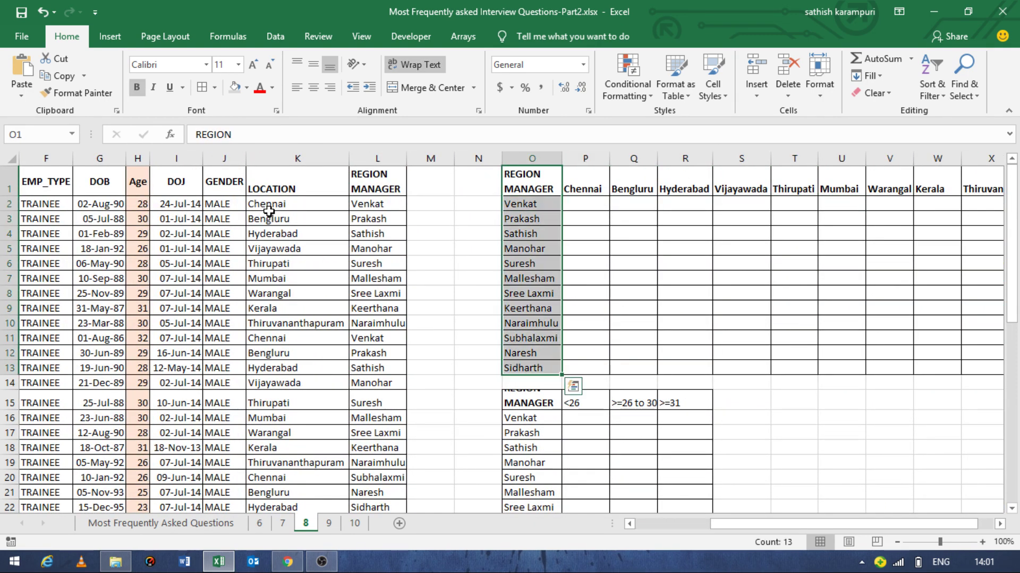
key(Right)
key(Left)
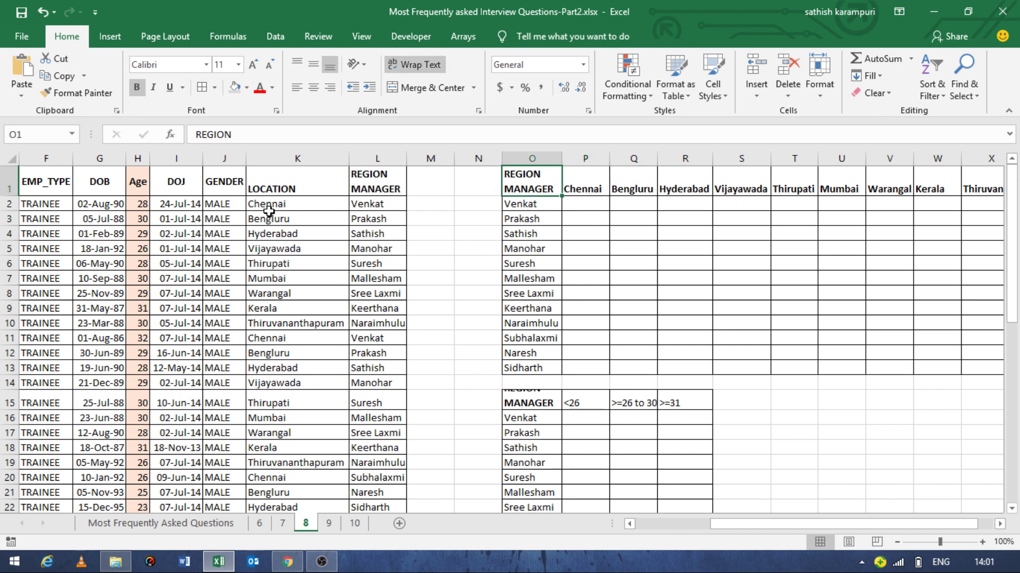
key(ctrl+shift+Down)
key(Right)
key(shift+Right)
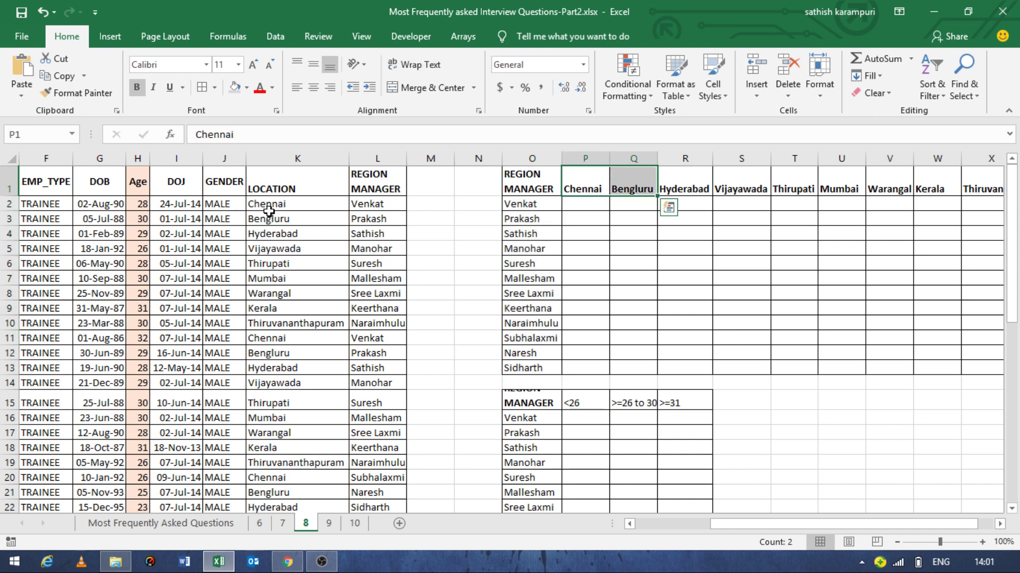
key(Right)
key(Right)
key(Right)
key(Right)
key(Right)
key(Left)
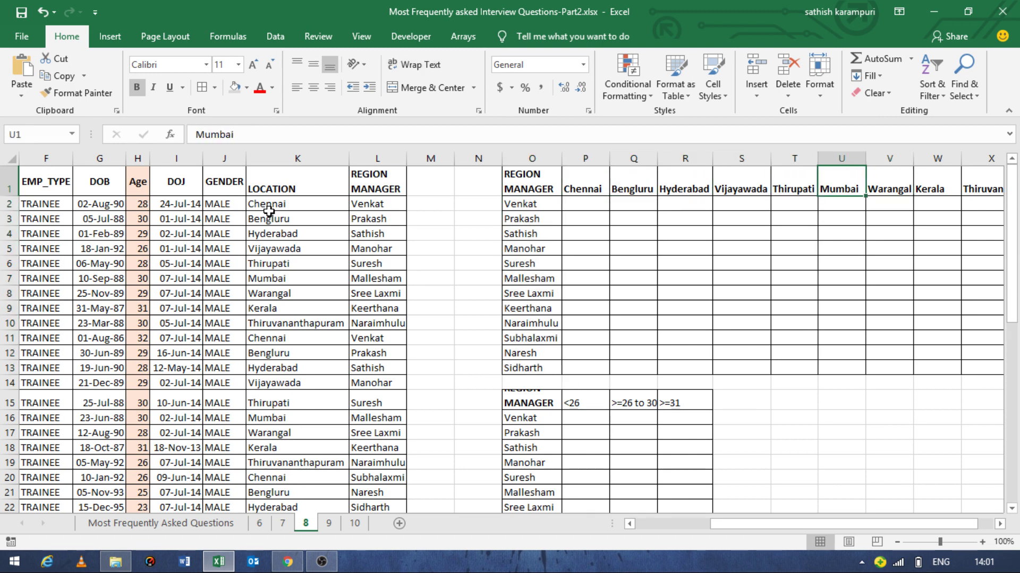
key(Left)
key(Left)
key(Left)
key(Left)
key(Down)
Begin =COUNTIFS in P2 with range $L$2:$L$49 and manager criterion $O2.
text(=)
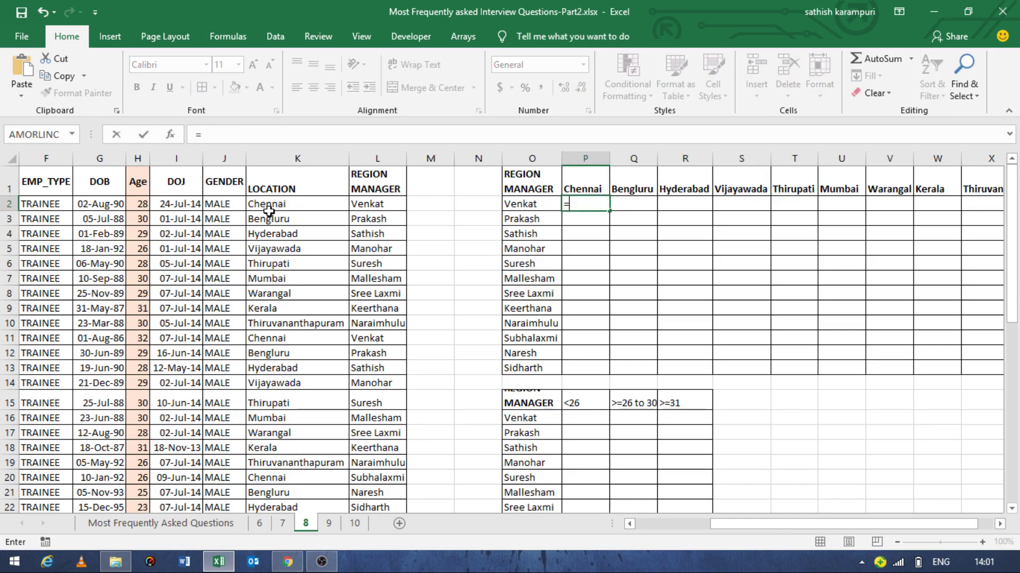
text(countifs)
key(Tab)
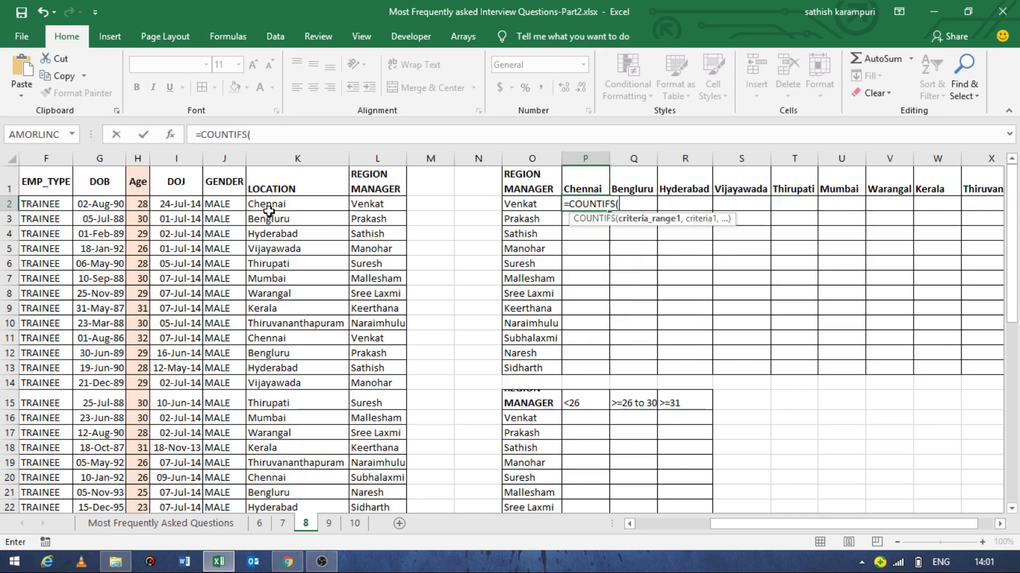
key(Left)
key(Left)
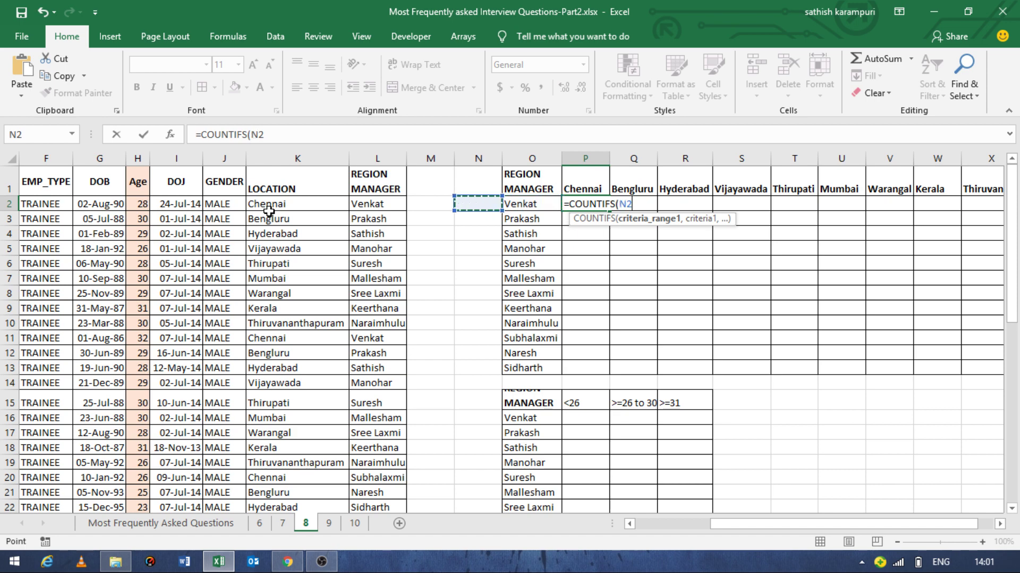
key(Left)
key(Left)
key(ctrl+shift+Down)
key(F4)
scroll(269, 212, up, 10)
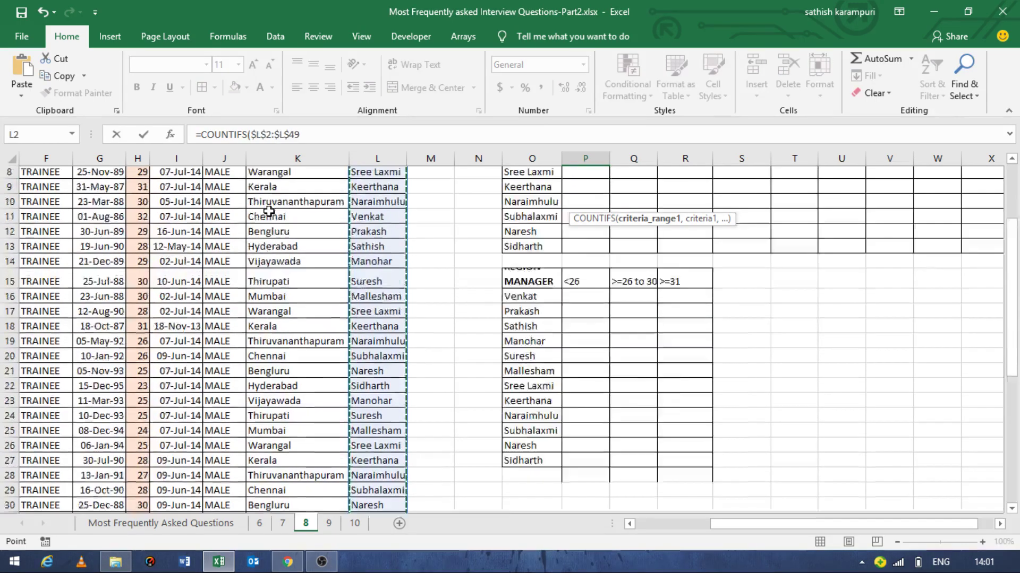
scroll(269, 211, up, 3)
text(,)
key(Left)
key(Left)
key(Right)
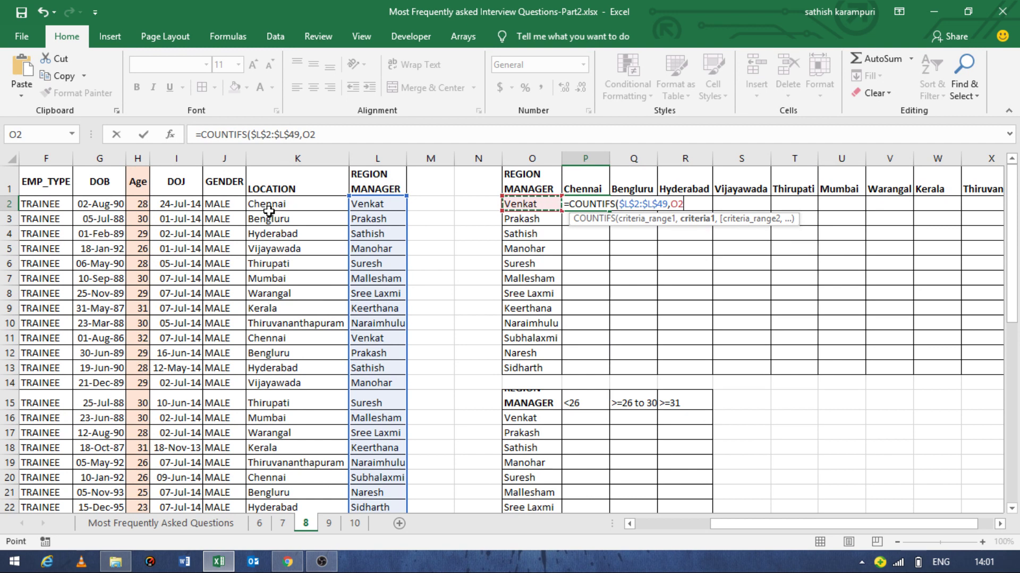
key(F4)
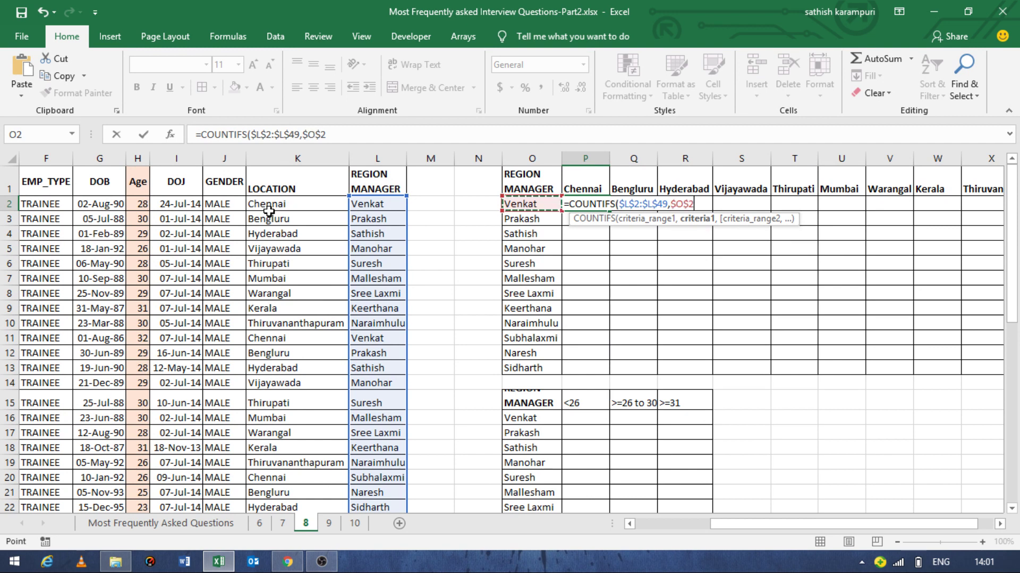
key(F4)
key(F4)
Add location range $K$2:$K$49 with criterion P$1, enter the formula, and reselect P2.
text(,)
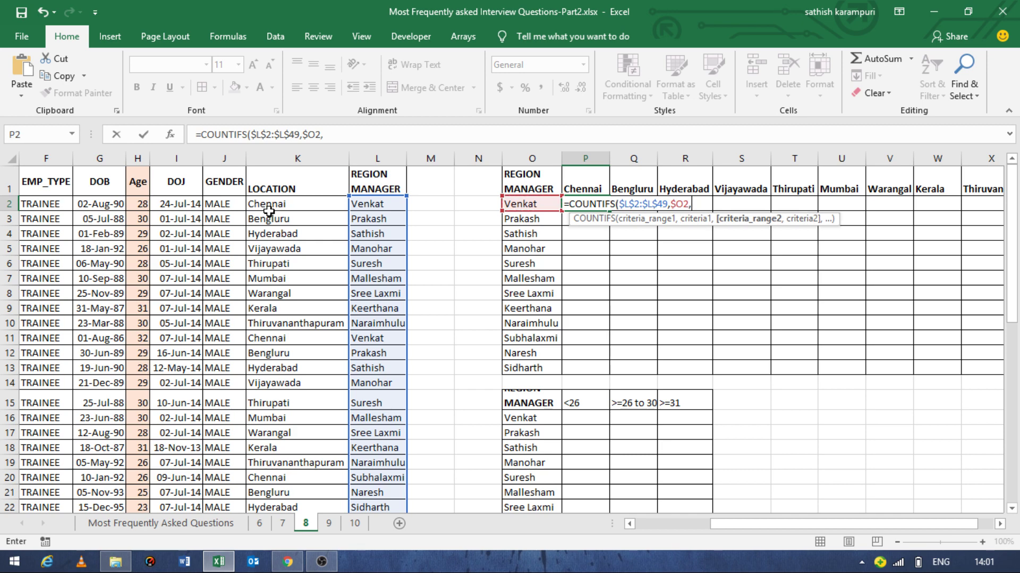
key(Left)
key(Left)
key(Left)
key(Left)
key(Left)
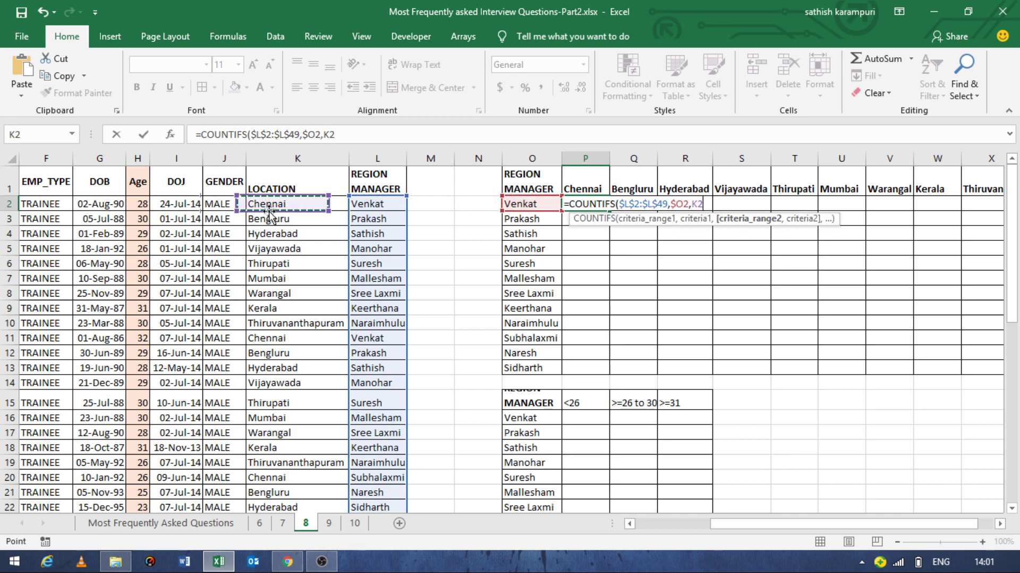
key(ctrl+shift+Down)
key(F4)
text(,)
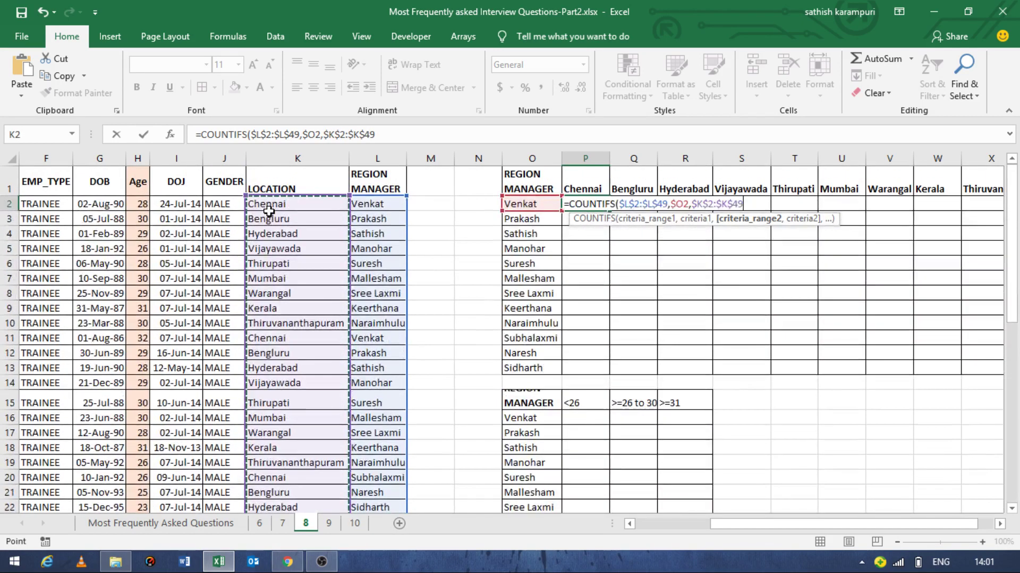
key(Up)
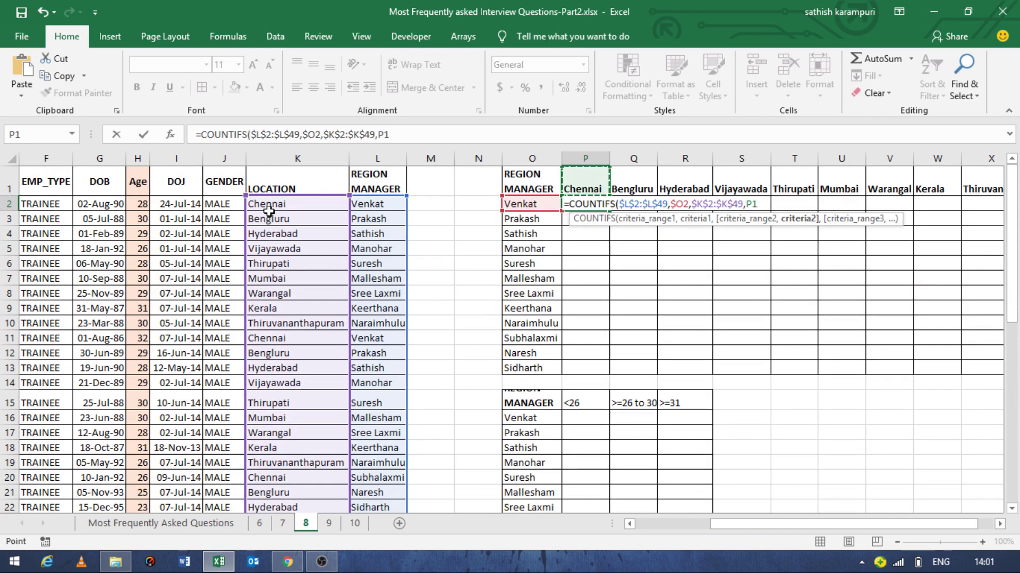
key(F4)
key(F4)
text())
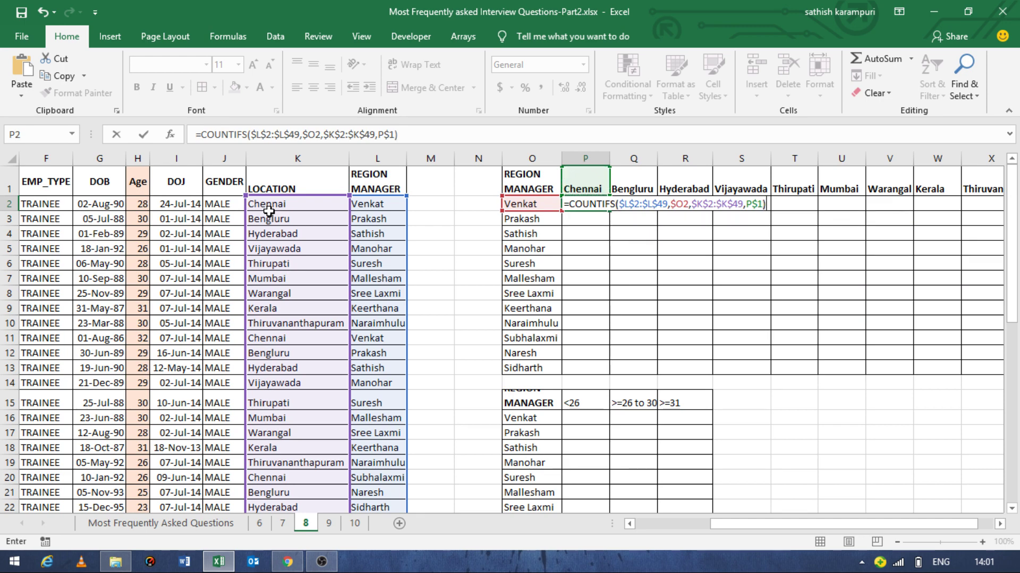
key(Return)
key(Up)
key(Right)
Fill the COUNTIFS formula down to row 13 and right to column X.
key(shift+Down)
key(shift+Down)
key(shift+Down)
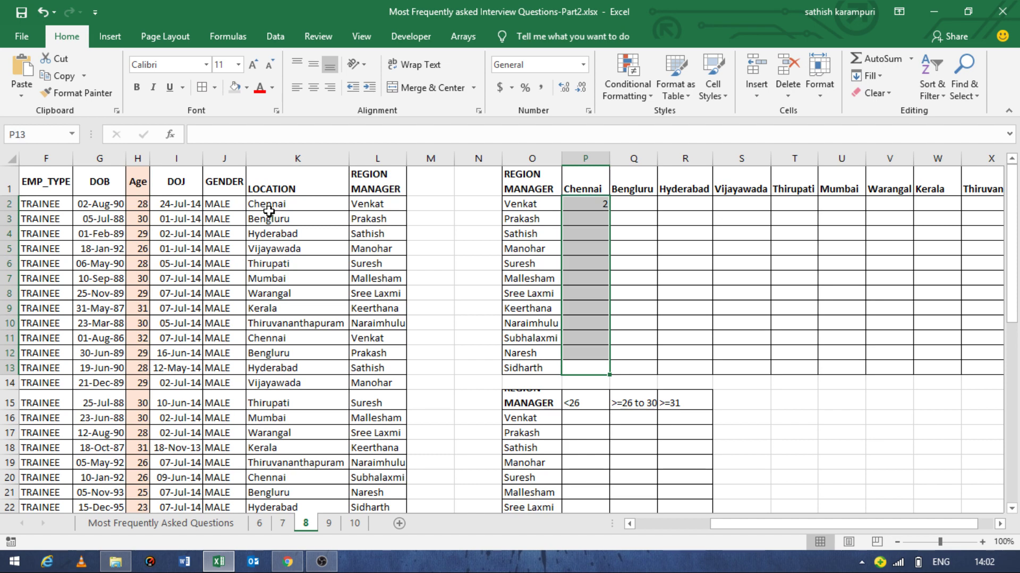
key(ctrl+d)
key(shift+Right)
key(shift+Right)
key(shift+Right)
key(shift+Right)
key(shift+Right)
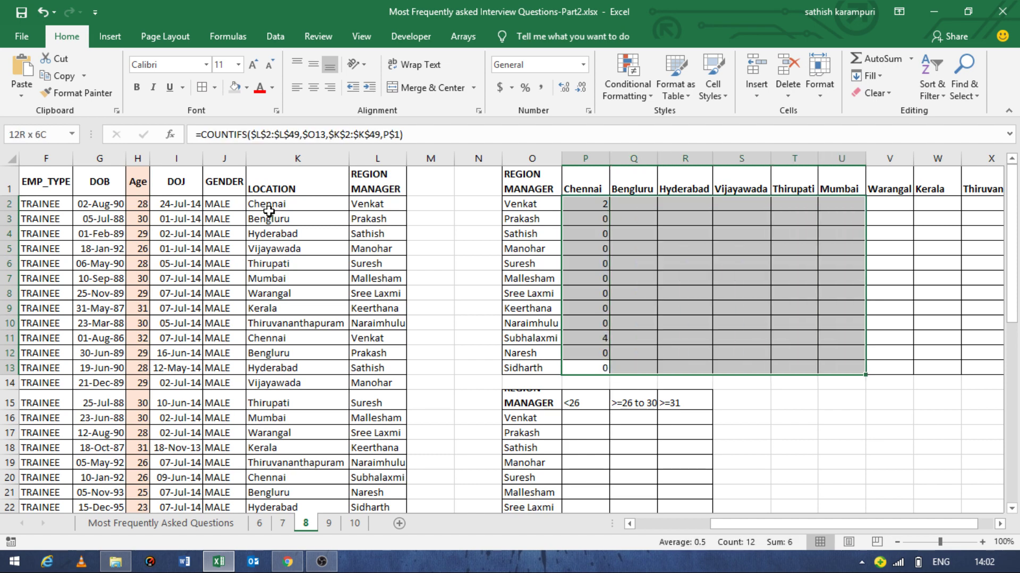
key(shift+Right)
key(shift+Right)
key(shift+Right)
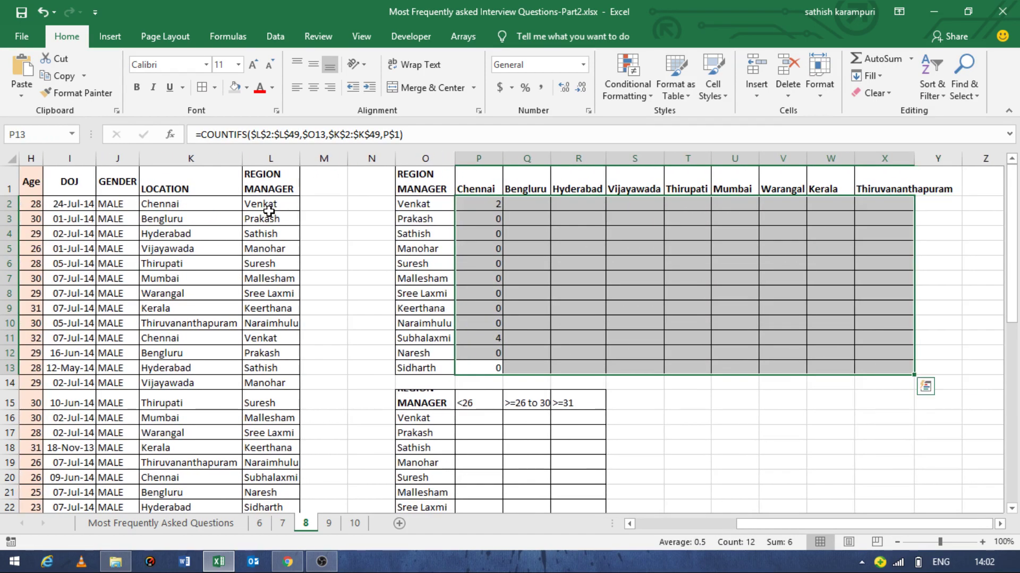
key(ctrl+r)
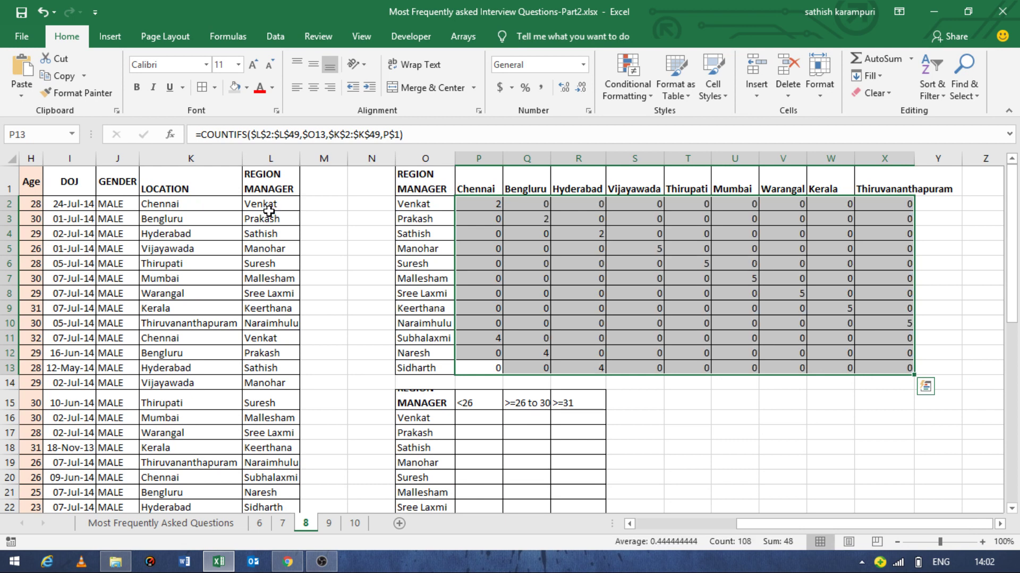
Return to P2 and reopen its formula for editing just after the equals sign.
key(ctrl+Up)
key(Down)
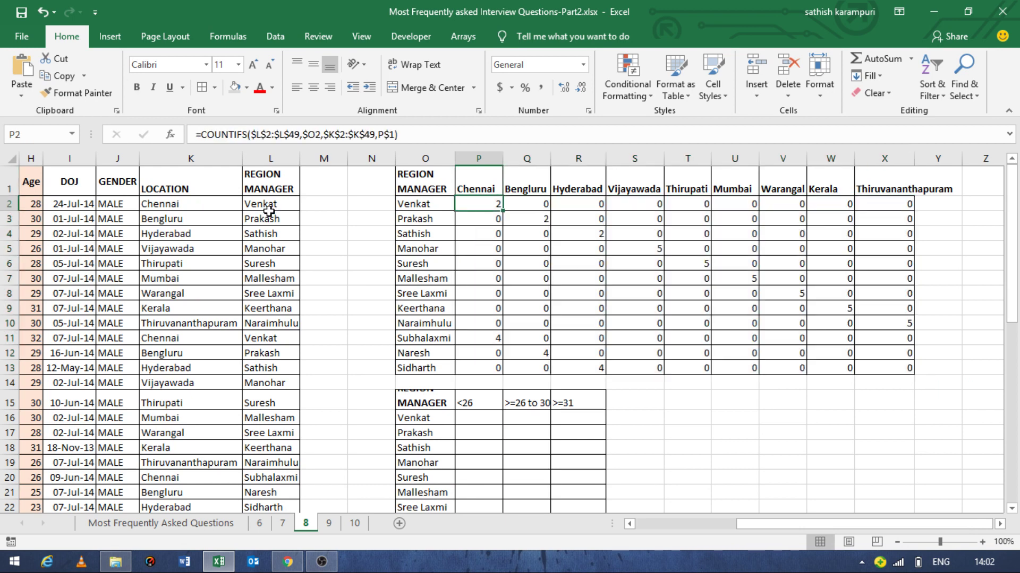
key(F2)
key(Left)
key(Left)
key(Left)
key(Left)
key(Left)
key(Left)
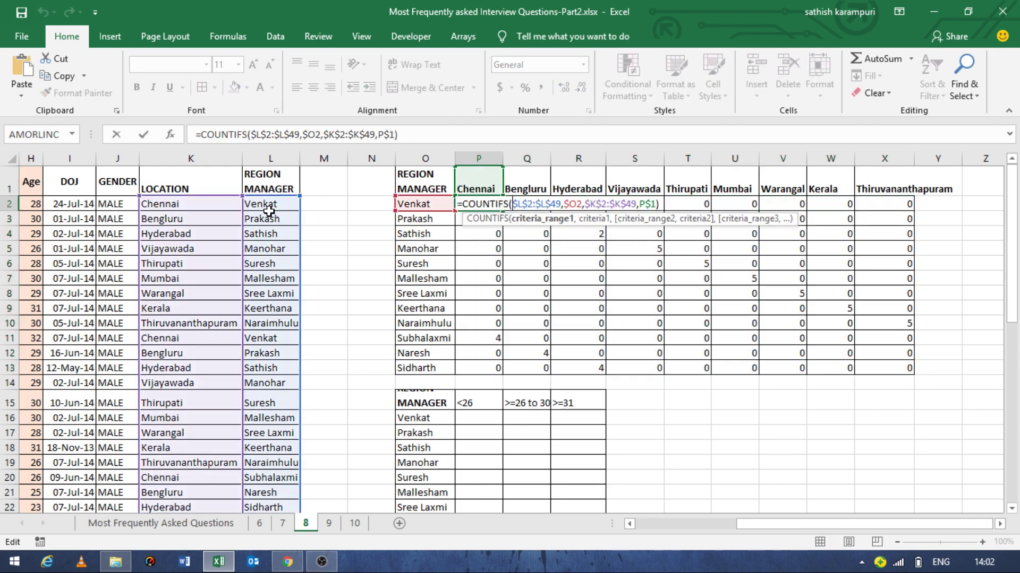
key(Left)
key(Left)
key(Left)
Rewrite P2 as =IF(COUNTIFS(...)=0,"",COUNTIFS(...)) and enter it down the Chennai column.
text(f)
key(BackSpace)
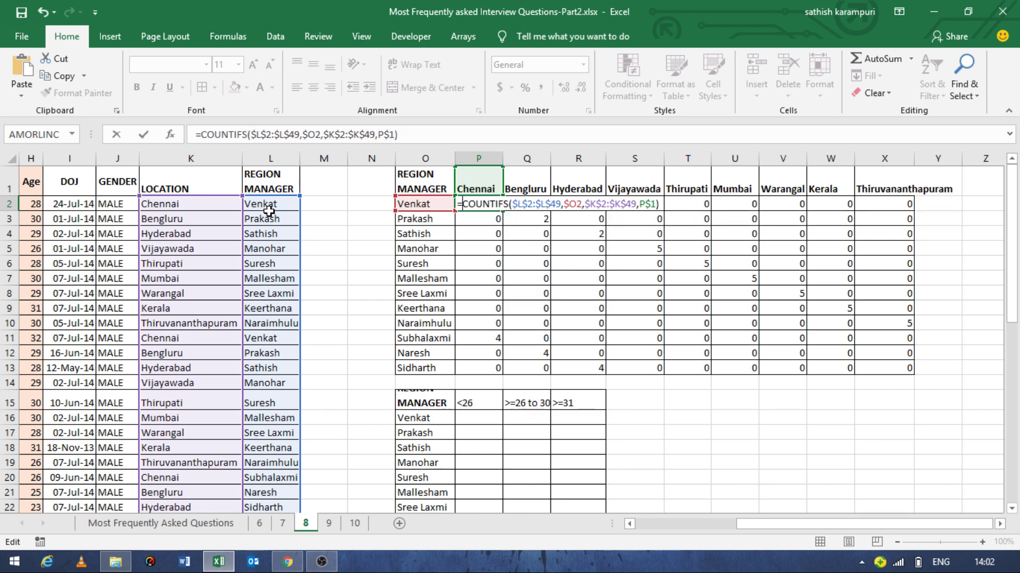
text(if)
key(Tab)
key(shift+Right)
key(shift+Right)
key(shift+Right)
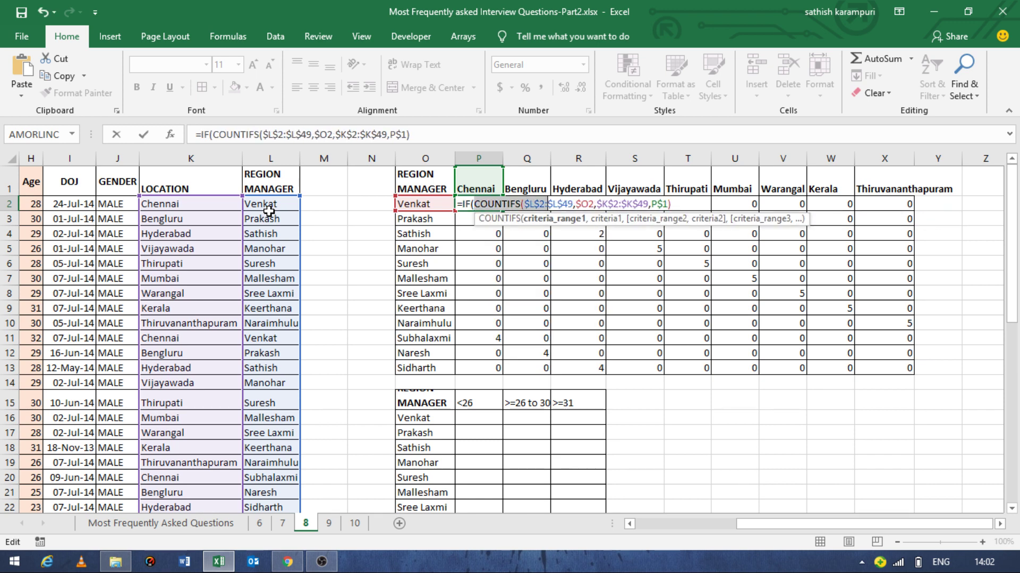
key(shift+Right)
key(shift+Right)
key(shift+Right)
key(shift+Right)
key(shift+Right)
key(shift+Right)
key(shift+Right)
key(shift+Right)
key(shift+Right)
key(Right)
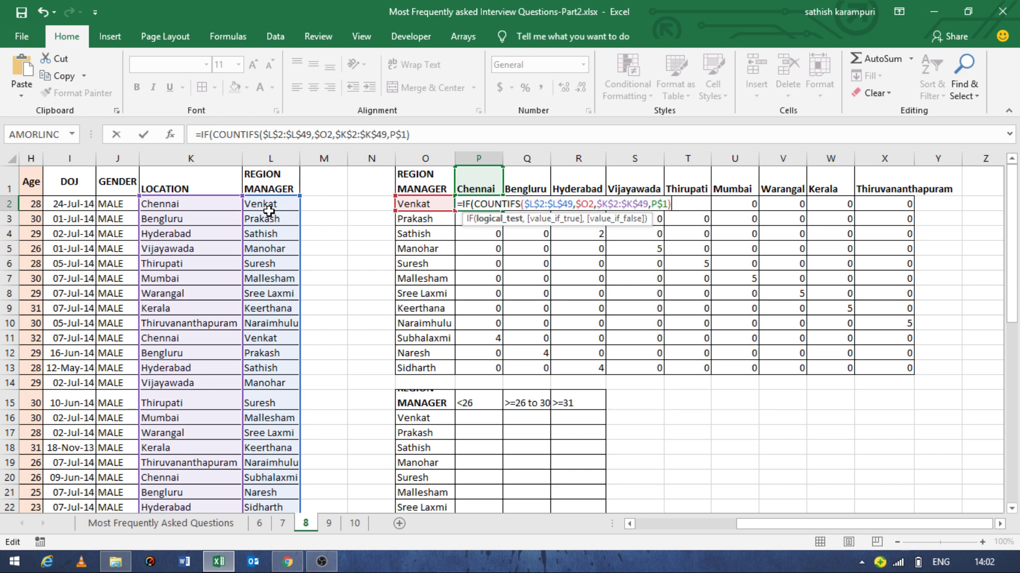
key(ctrl+v)
key(shift+Left)
key(shift+Left)
key(shift+Left)
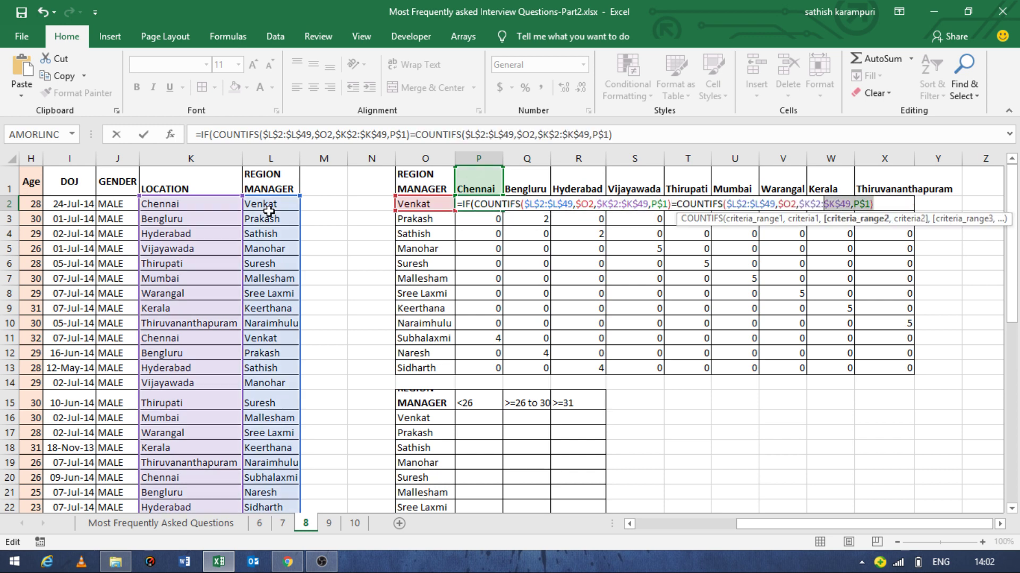
key(shift+Left)
key(shift+Left)
key(shift+Left)
key(shift+Left)
key(shift+Left)
key(shift+Left)
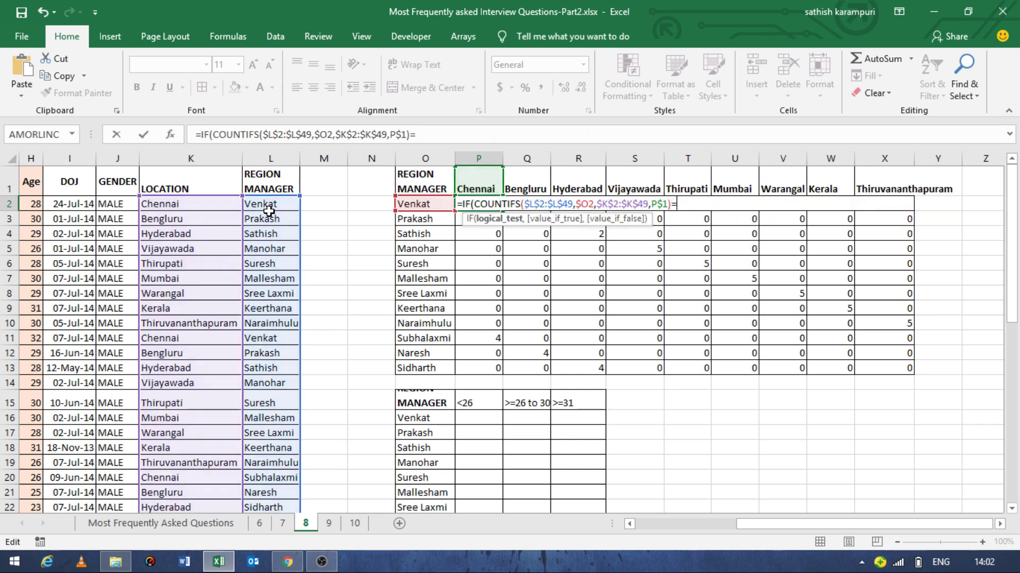
text(0,)
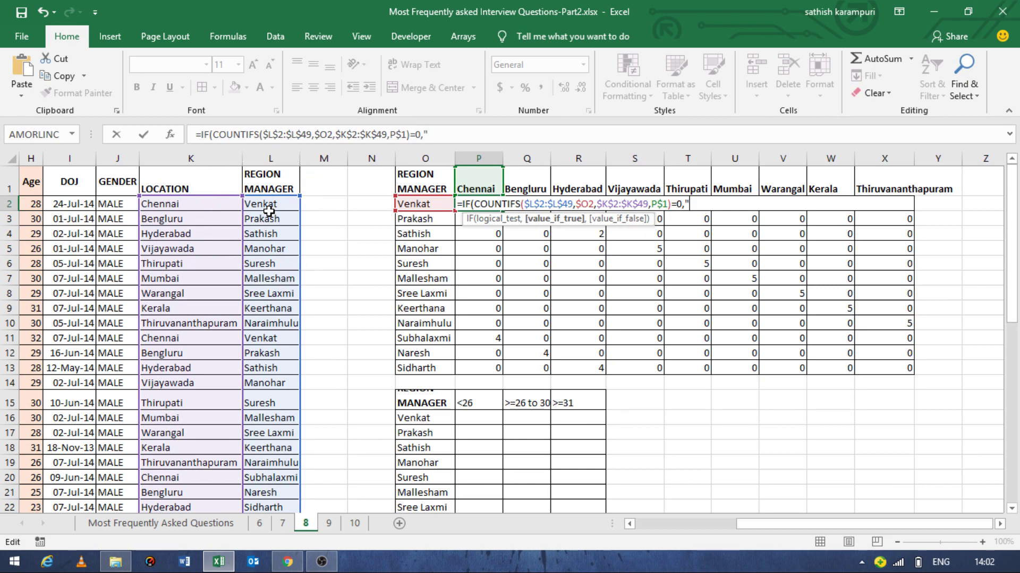
text("",)
key(ctrl+v)
text())
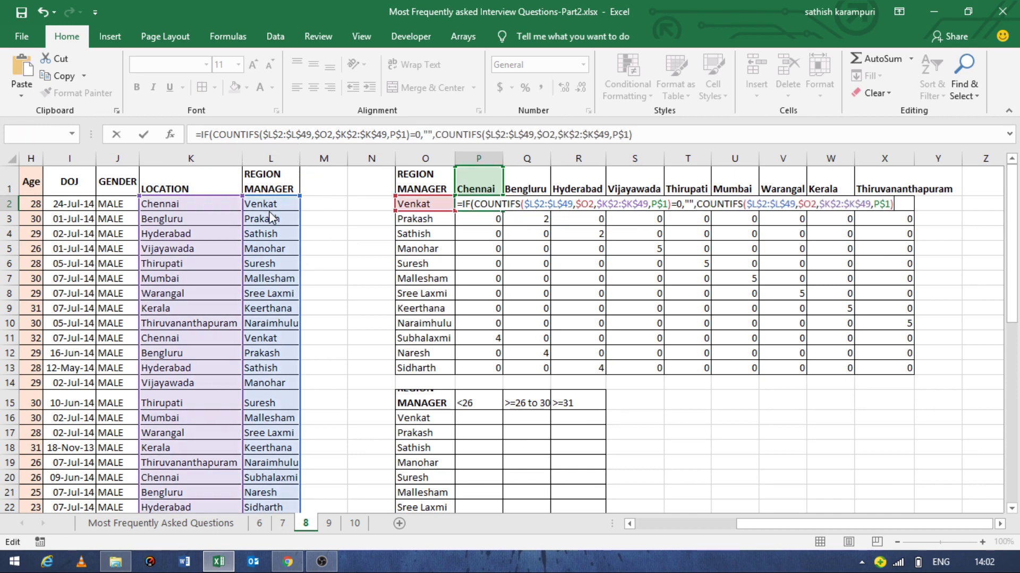
key(ctrl+Return)
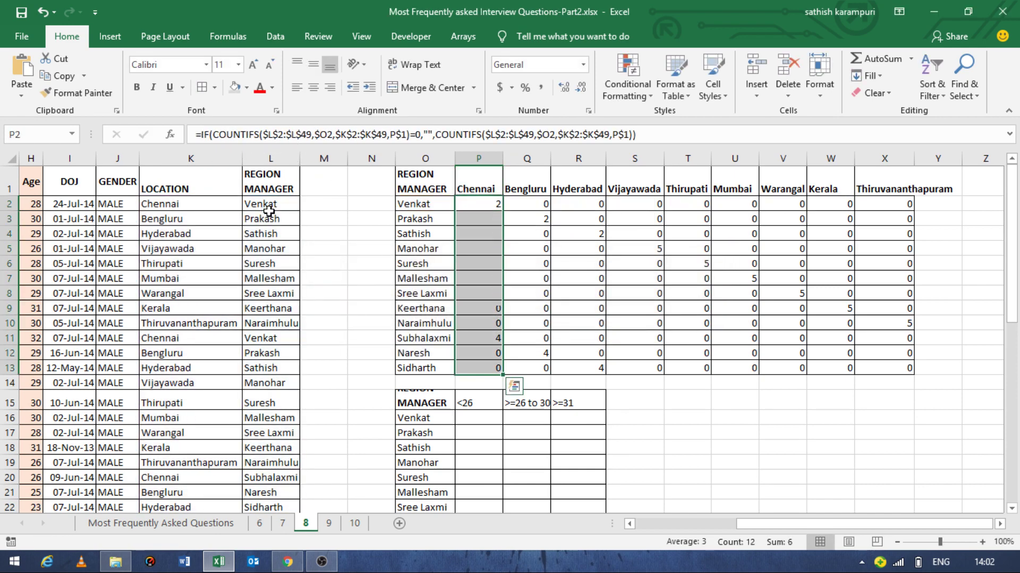
Fill the IF formula across to column X so zero counts appear blank.
key(ctrl+shift+Right)
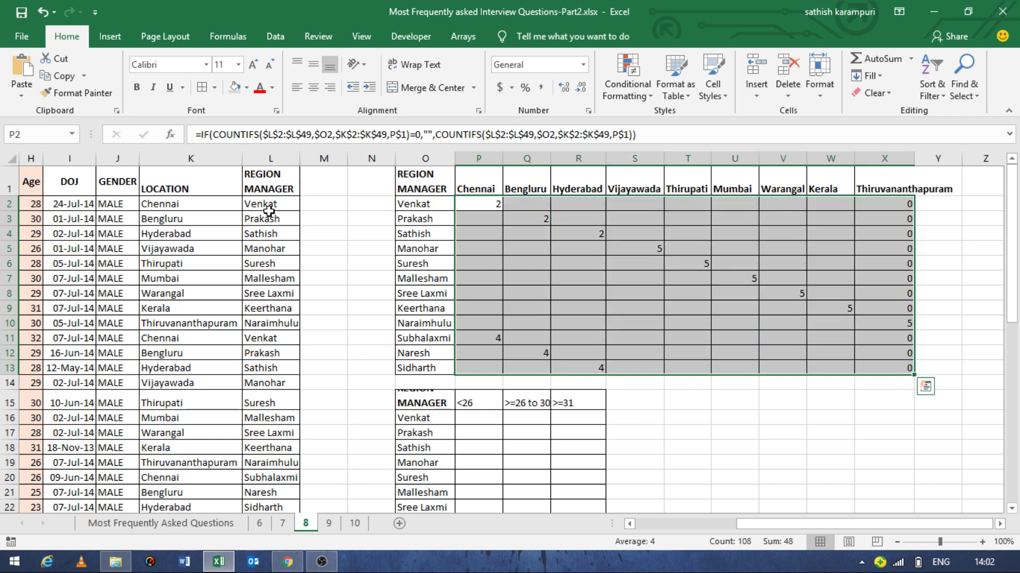
key(ctrl+r)
key(Down)
key(Down)
key(Down)
key(Up)
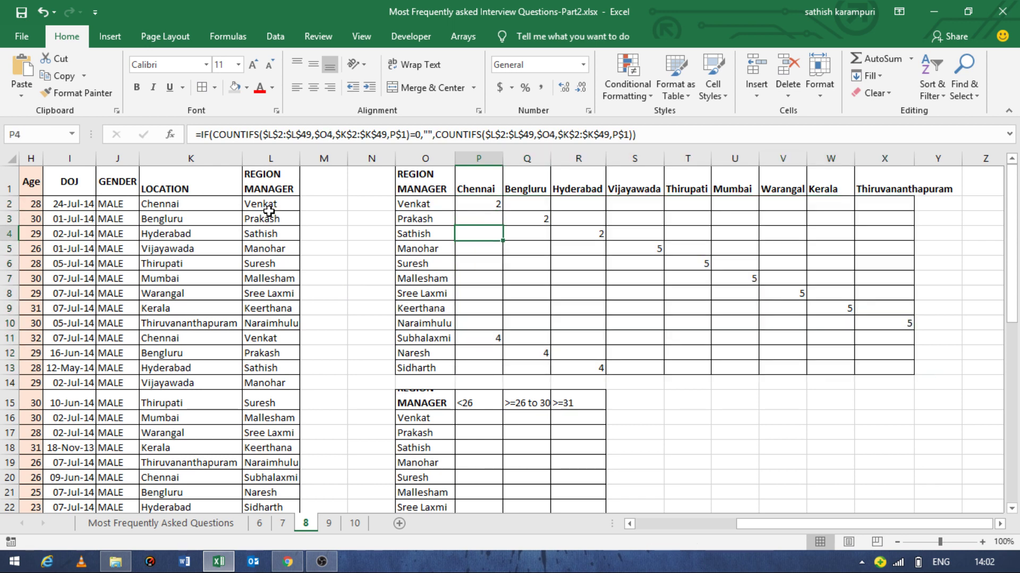
key(Up)
key(Up)
key(Up)
Filter the employee data's Region Manager column to Venkat to verify the two Chennai records.
key(ctrl+Left)
key(ctrl+Left)
scroll(269, 210, left, 4)
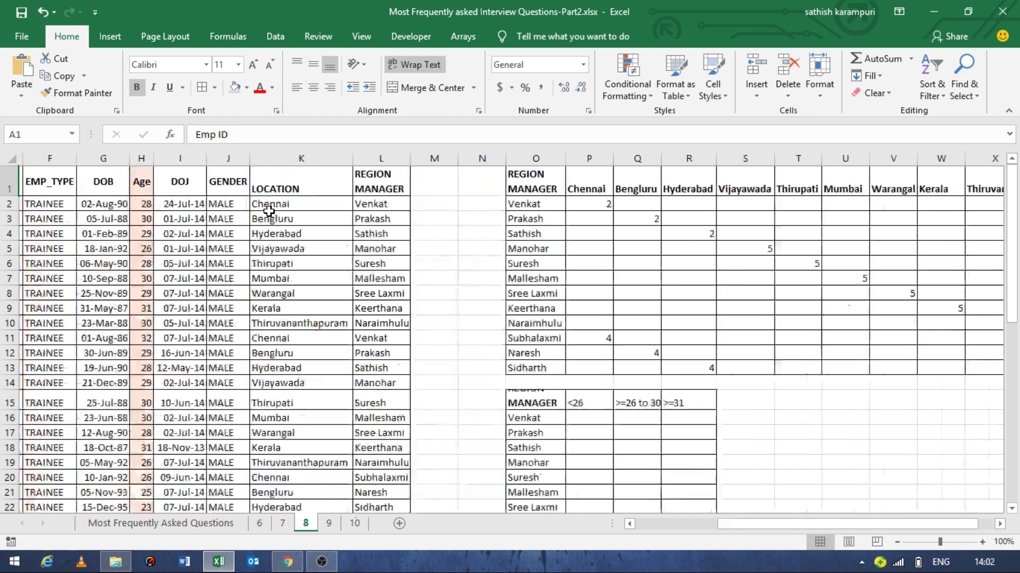
scroll(269, 211, left, 3)
key(Left)
key(ctrl+shift+l)
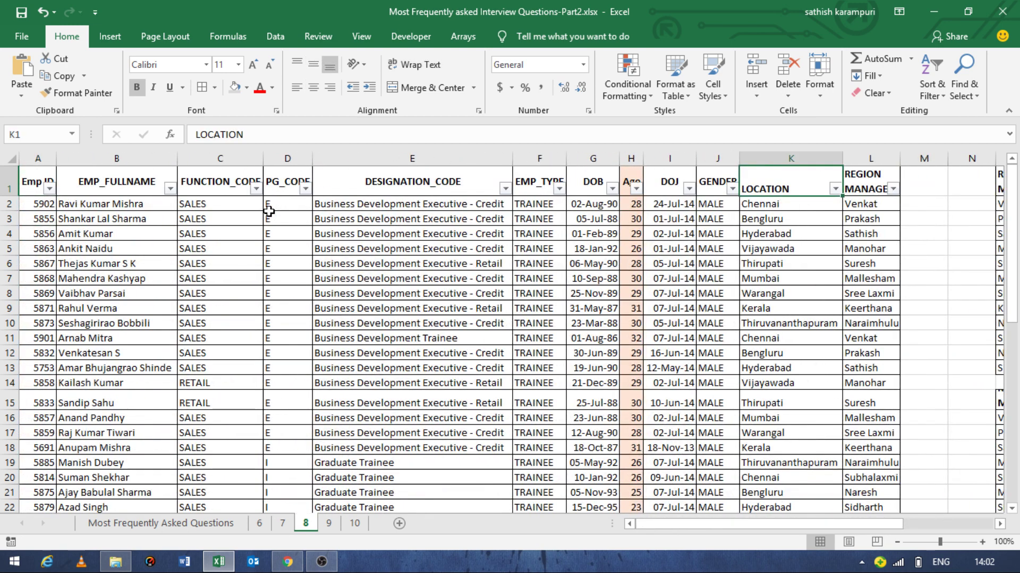
key(Right)
key(alt+Down)
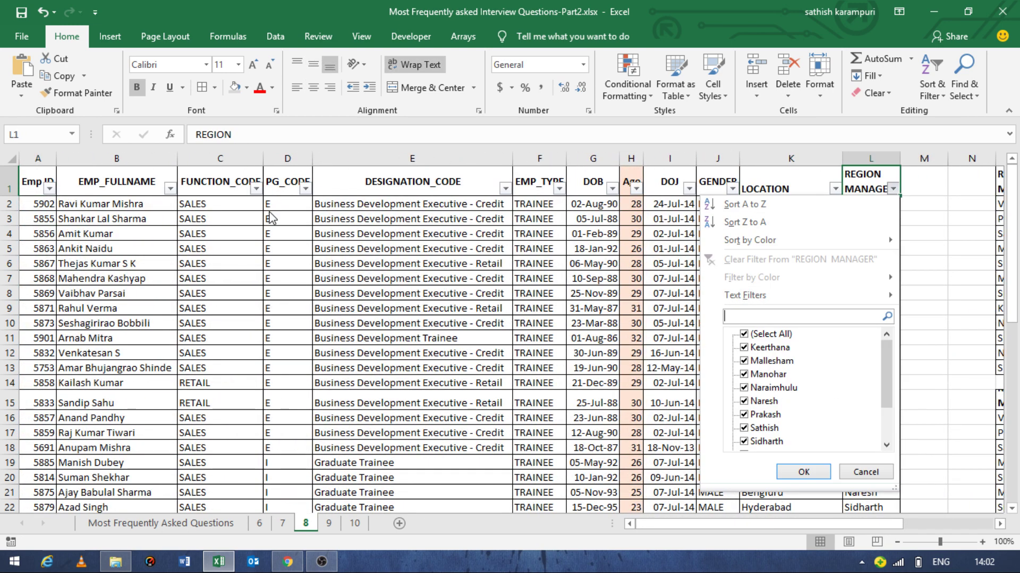
key(space)
key(Down)
key(Down)
key(Down)
key(Down)
key(End)
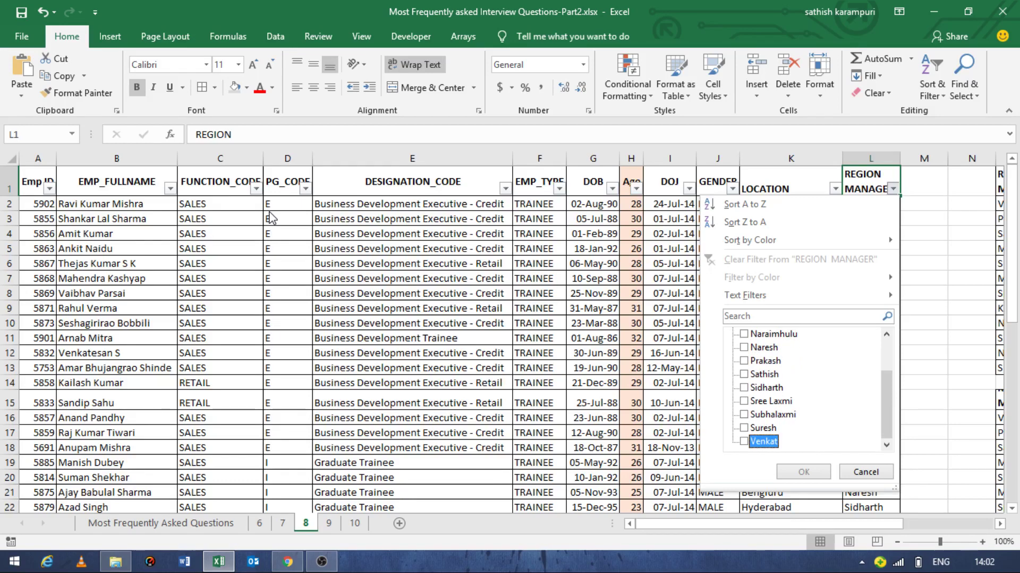
key(space)
key(Return)
key(Left)
key(Down)
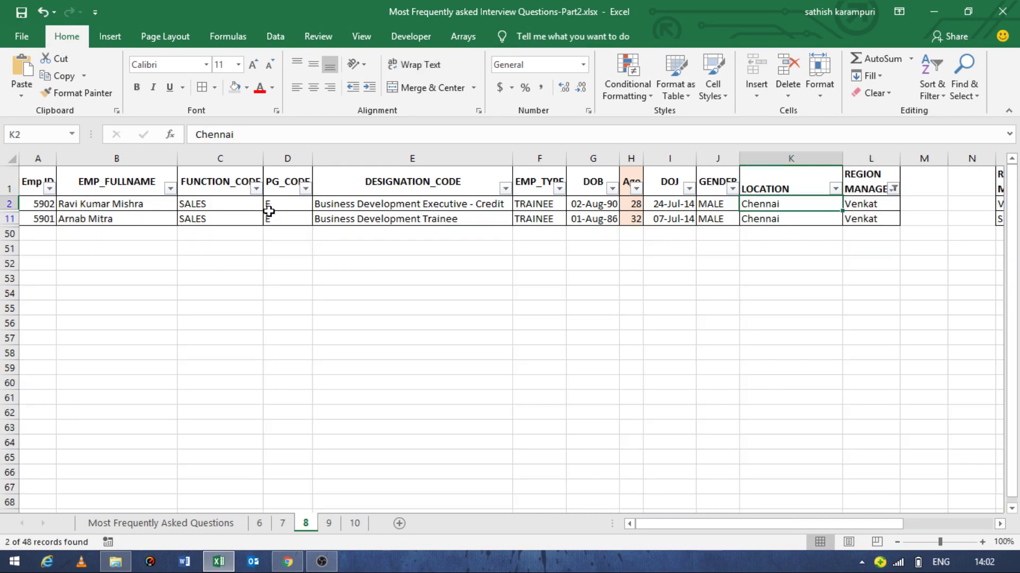
key(shift+Down)
Clear the filter and move to the first manager in the count table.
key(Left)
key(Left)
key(Right)
key(alt+a)
key(c)
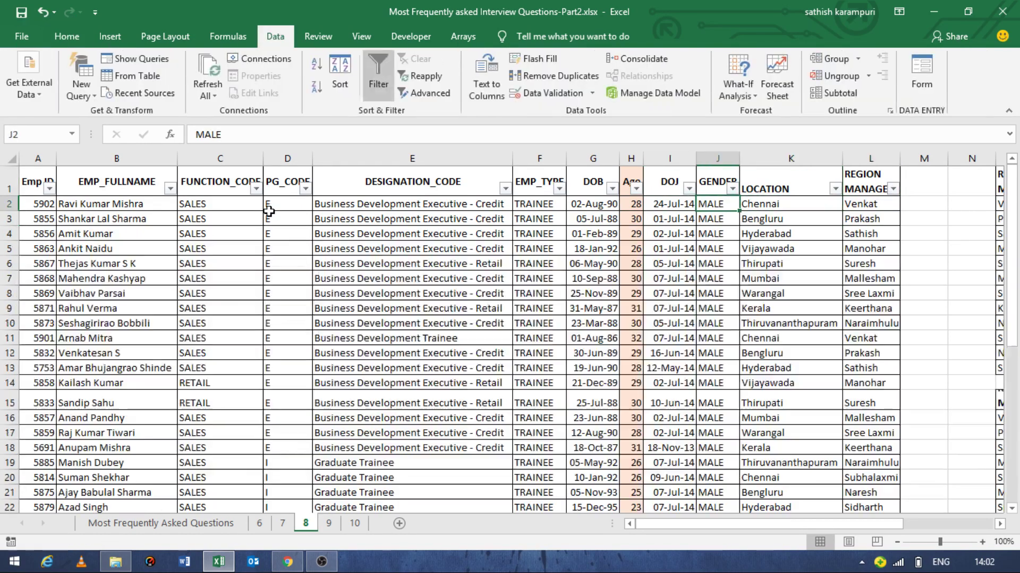
key(Right)
key(Right)
key(Right)
key(Right)
key(Right)
key(Right)
key(Right)
key(Right)
key(Right)
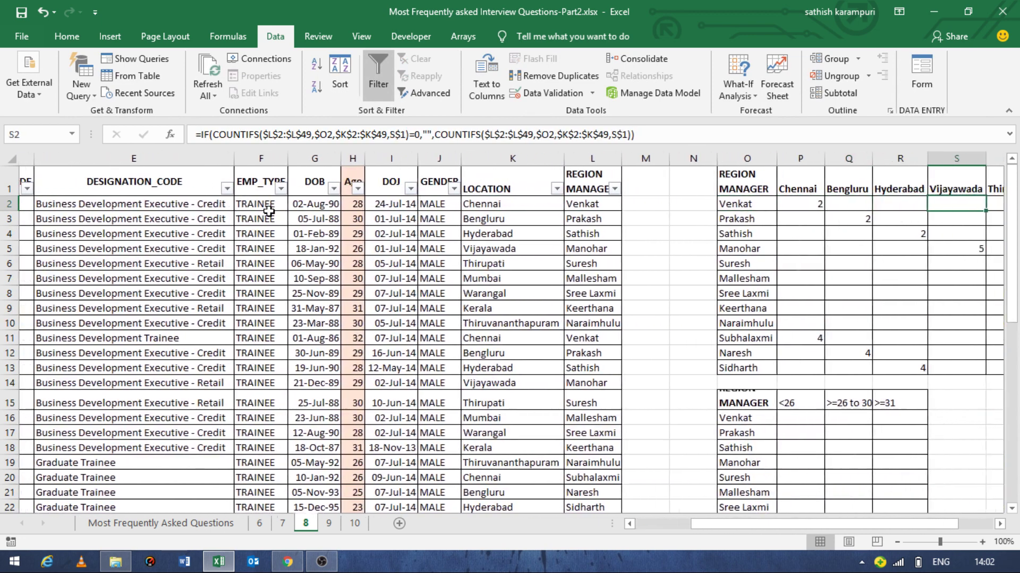
key(Right)
key(Left)
key(Left)
key(Left)
key(Left)
key(Left)
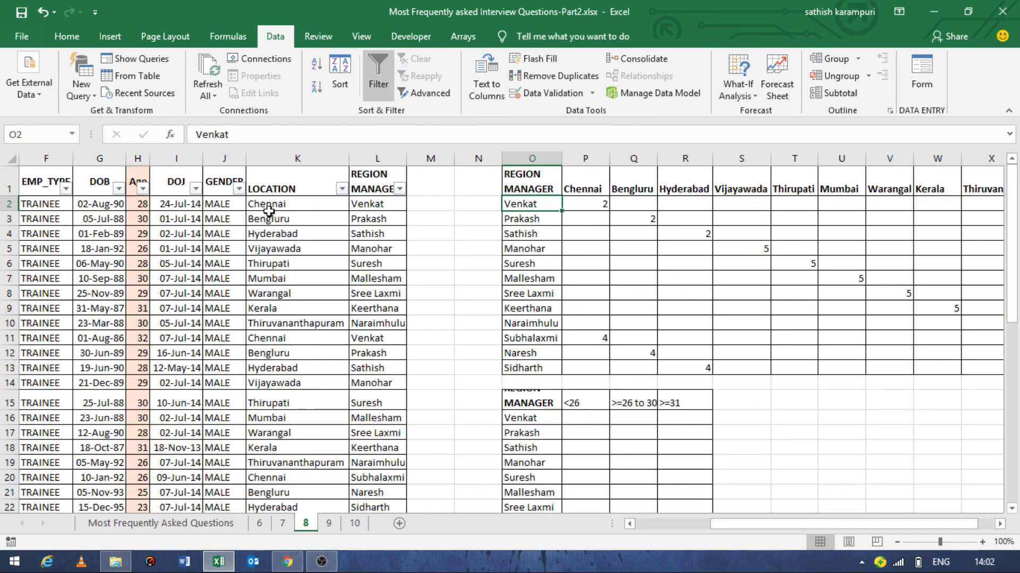
key(ctrl+Down)
key(Down)
key(Down)
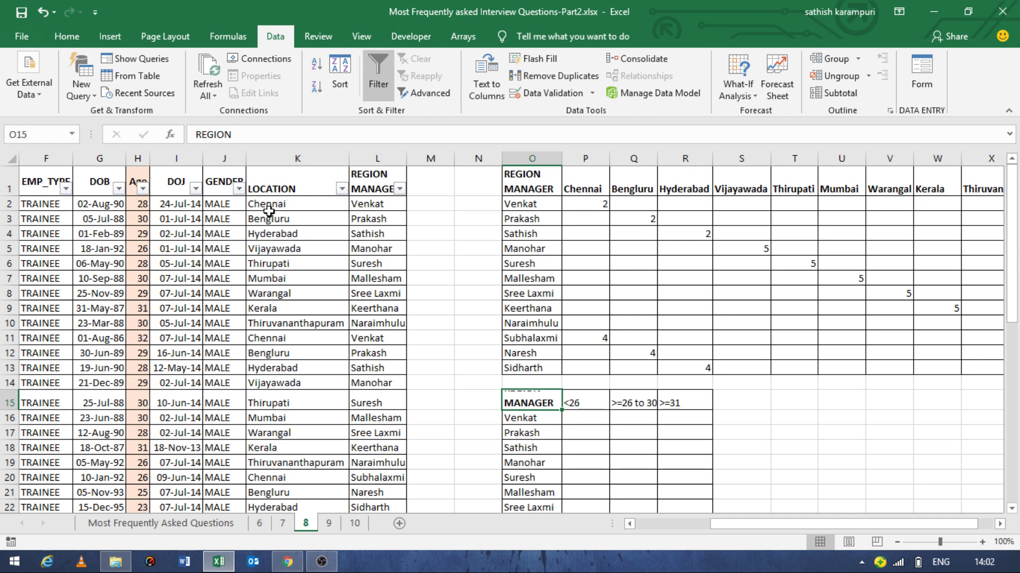
key(Down)
key(Right)
key(Up)
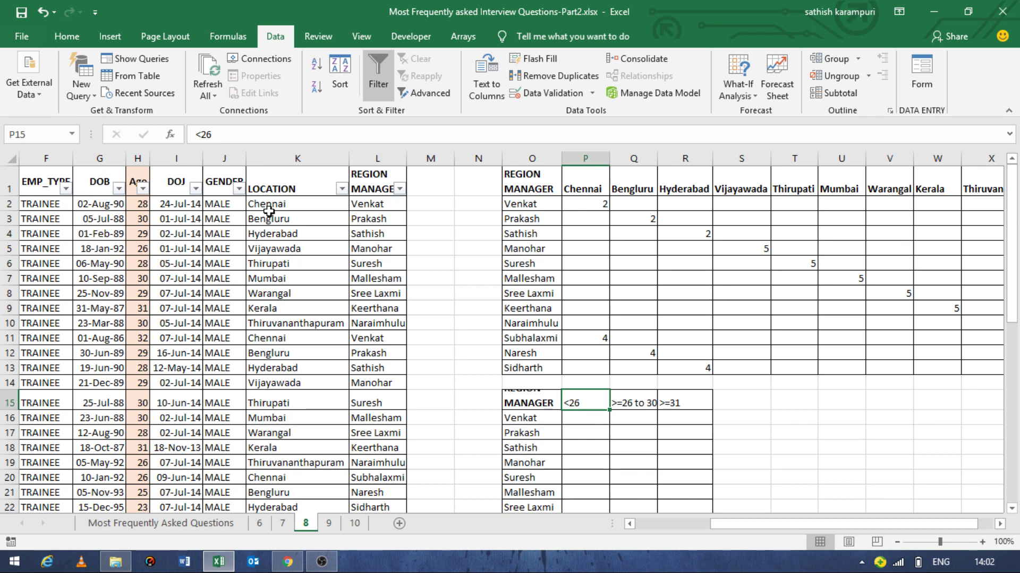
key(Right)
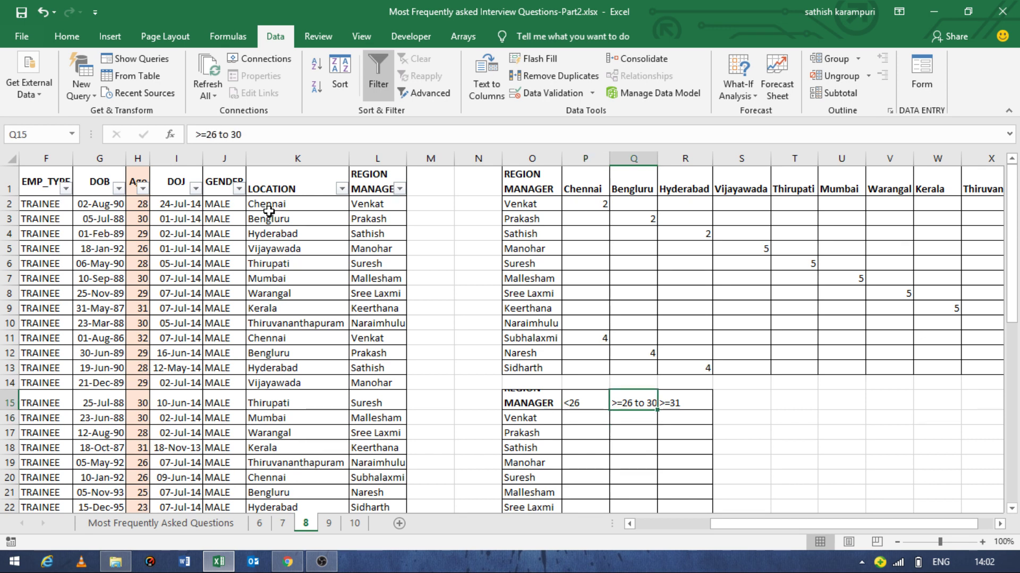
key(Right)
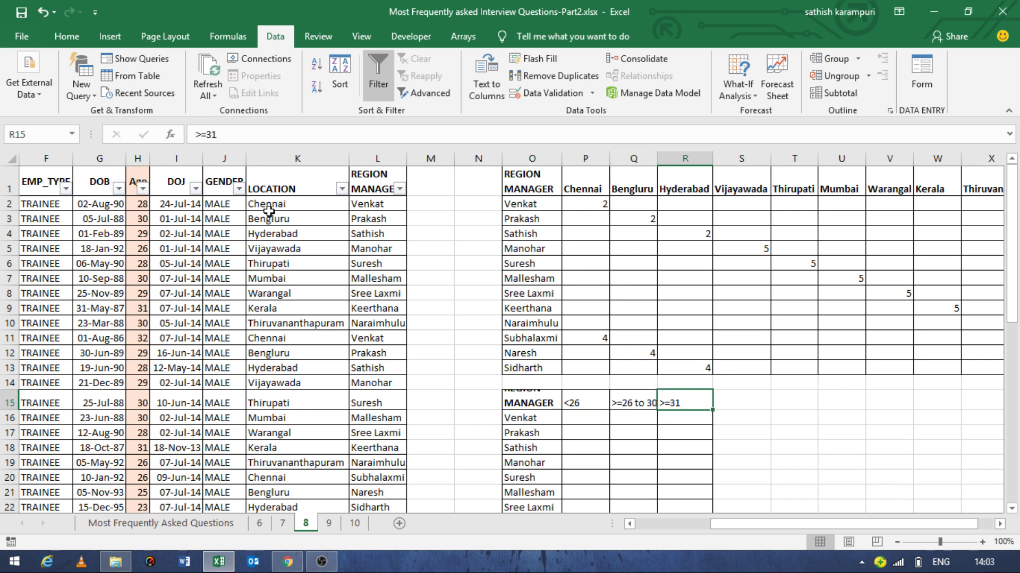
key(Left)
key(Left)
key(Down)
key(Down)
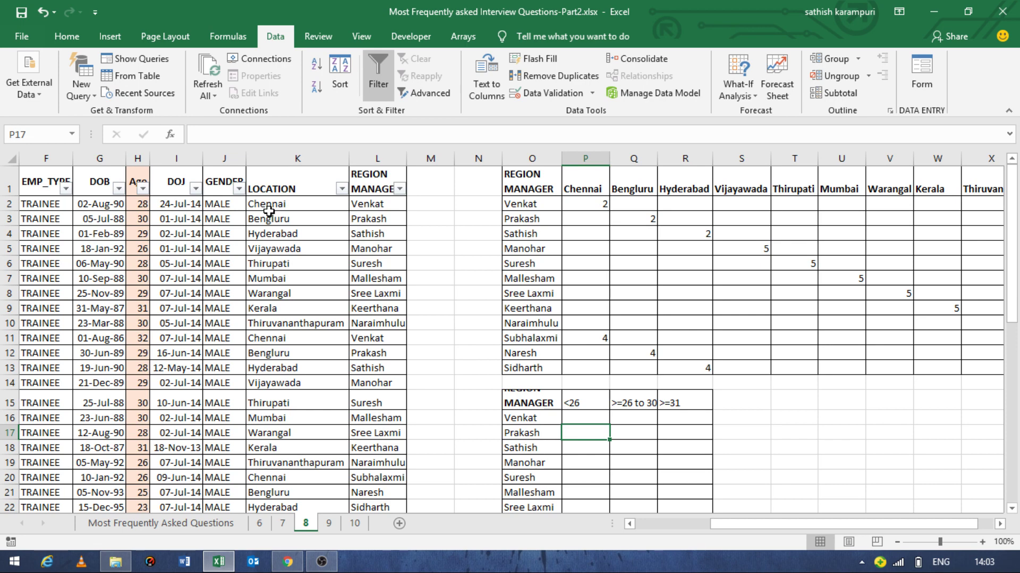
key(Left)
key(Left)
key(Right)
key(ctrl+Down)
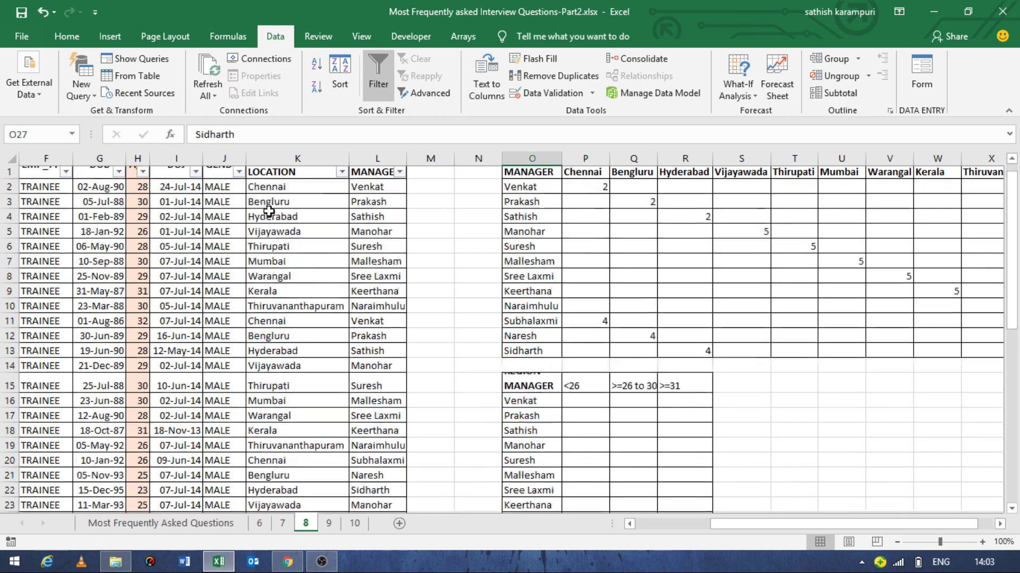
key(Up)
key(Up)
key(Up)
key(Up)
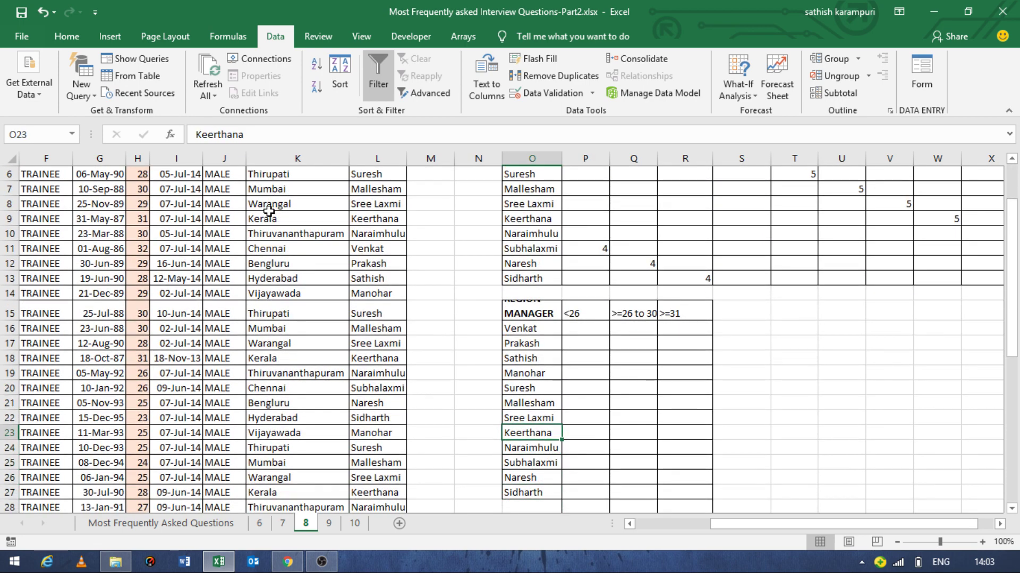
key(Up)
key(Up)
key(Up)
key(Up)
key(Up)
key(Right)
key(Up)
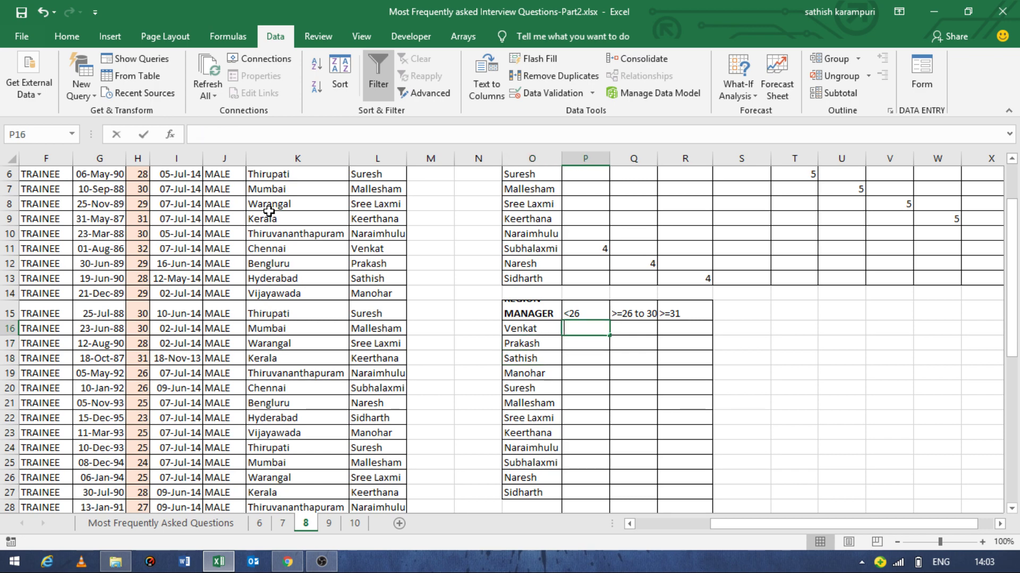
Start a COUNTIFS in P16 using manager range $L$2:$L$49 and criterion $O16.
text(=countfs)
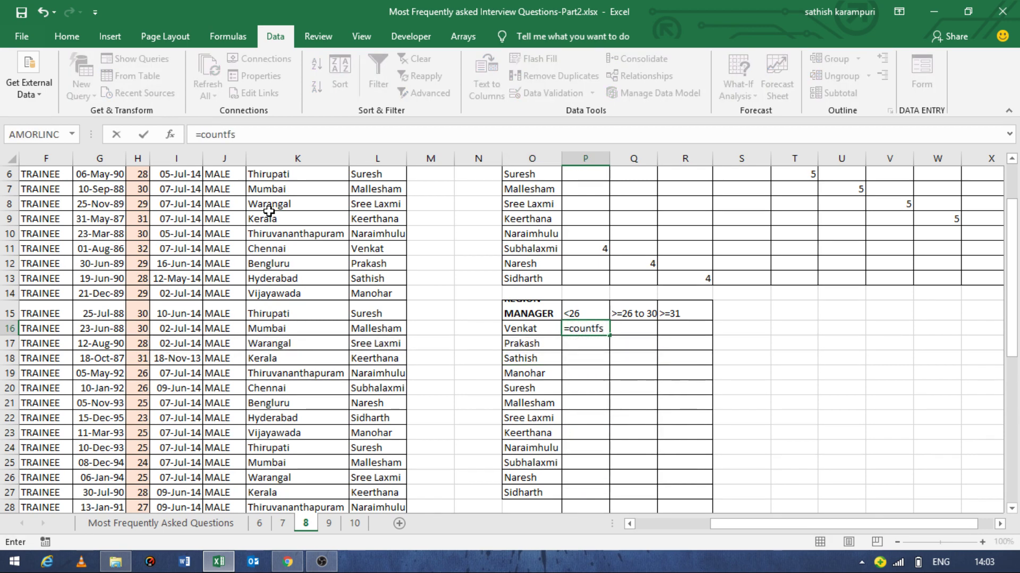
key(BackSpace)
key(BackSpace)
text(ifs)
key(Tab)
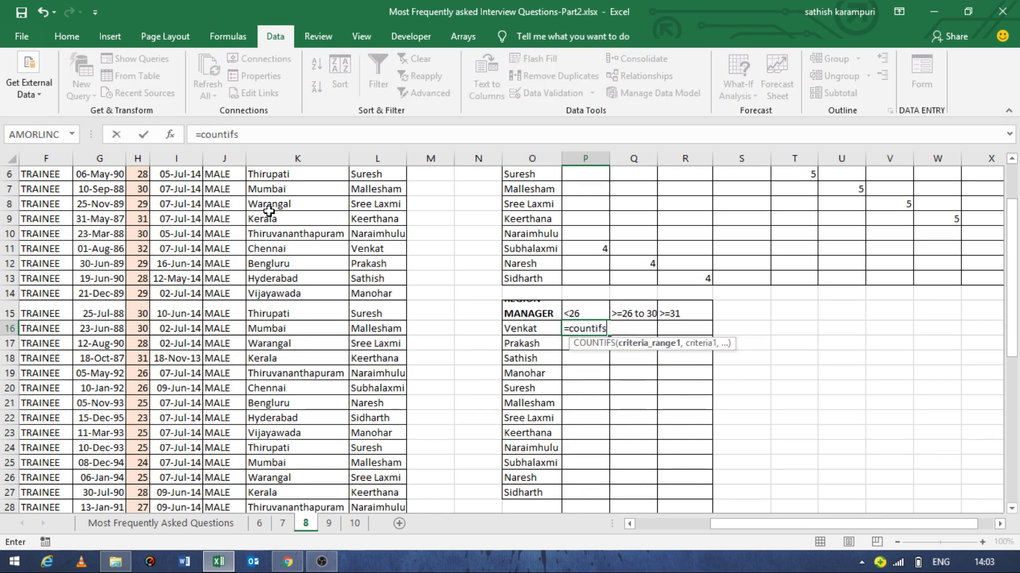
key(Left)
key(Left)
key(Left)
key(Left)
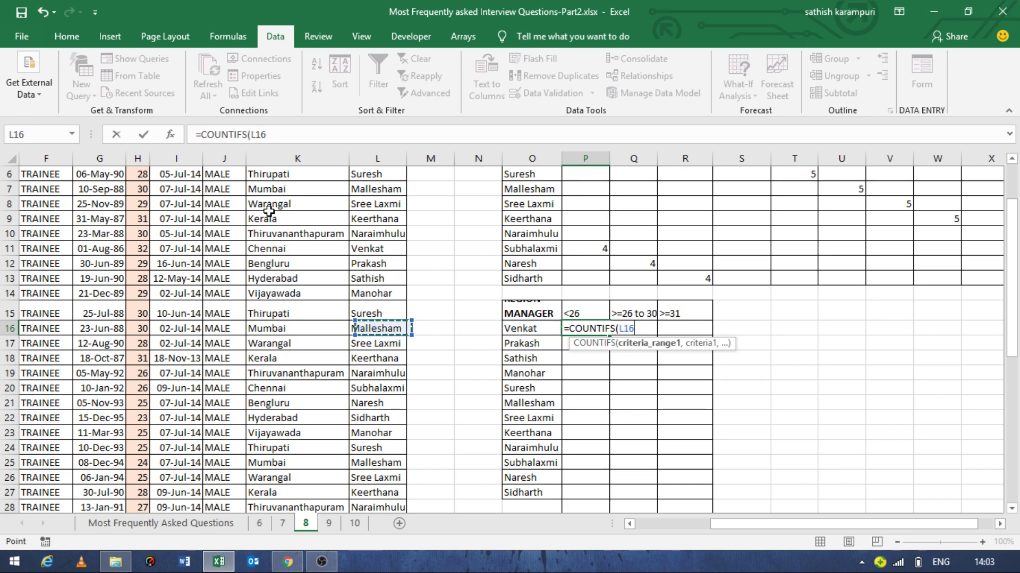
key(ctrl+Up)
key(Down)
key(ctrl+shift+Down)
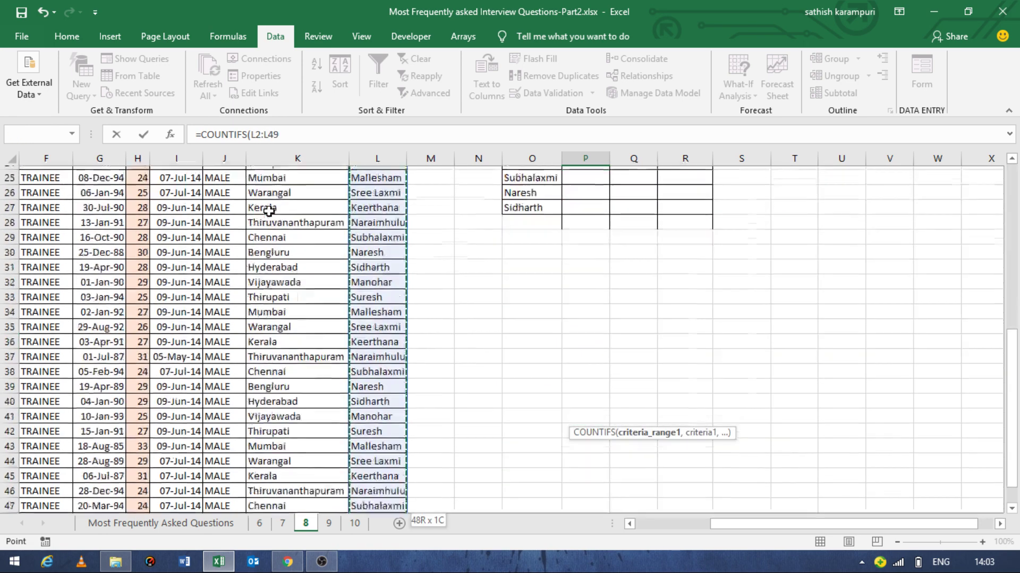
key(F4)
text($L$49,)
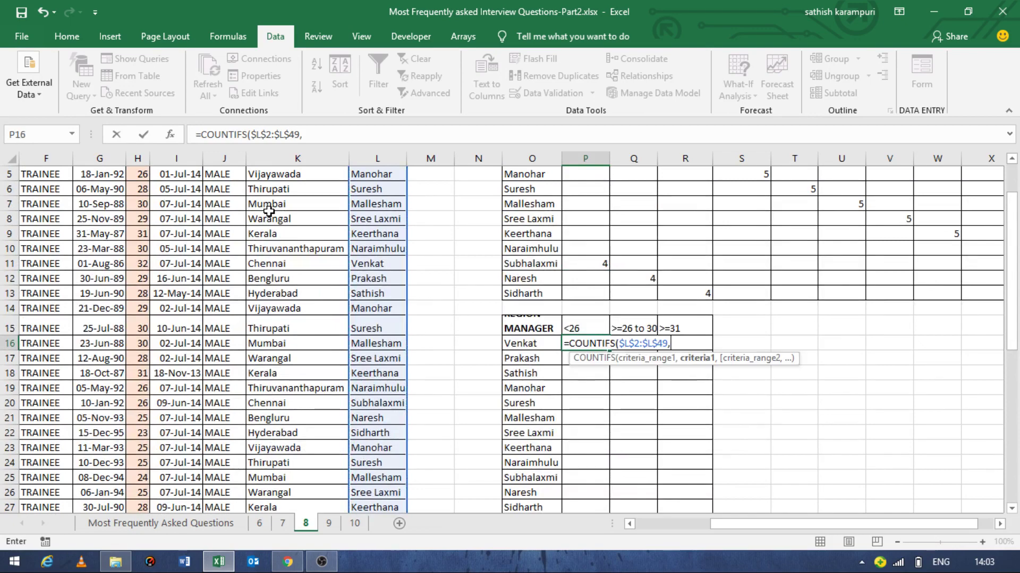
key(Left)
text(,)
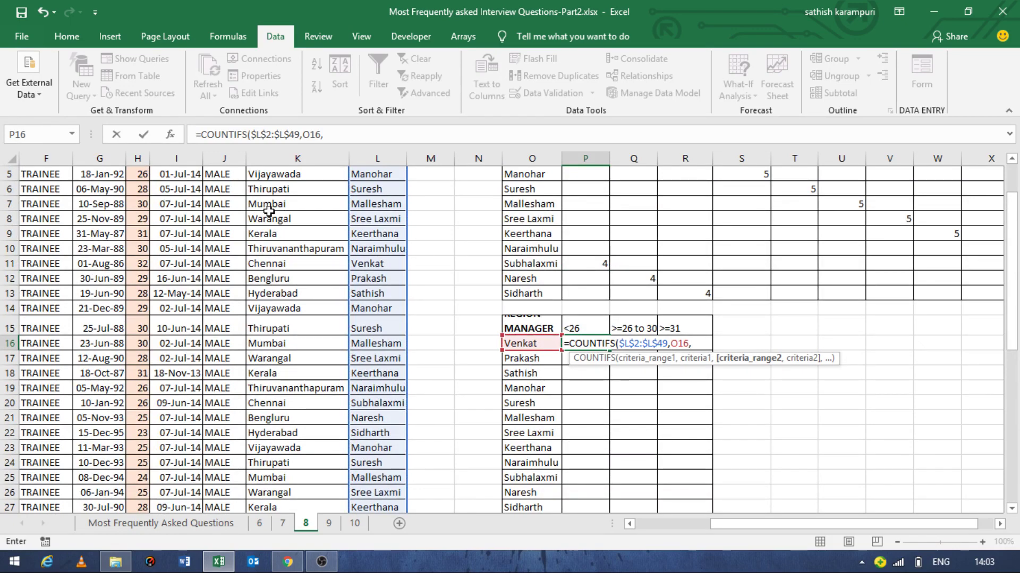
key(BackSpace)
key(BackSpace)
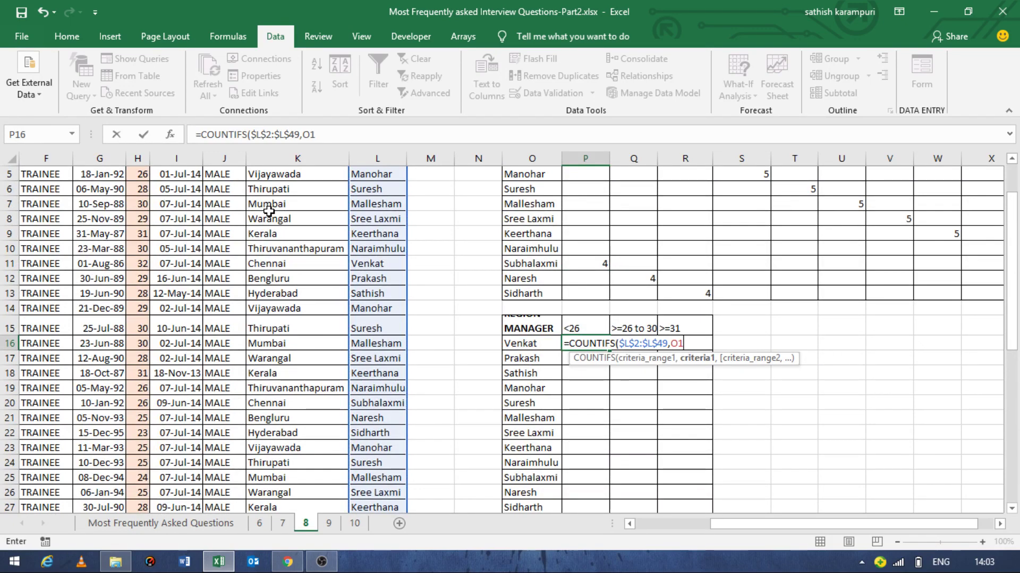
key(BackSpace)
key(BackSpace)
key(Left)
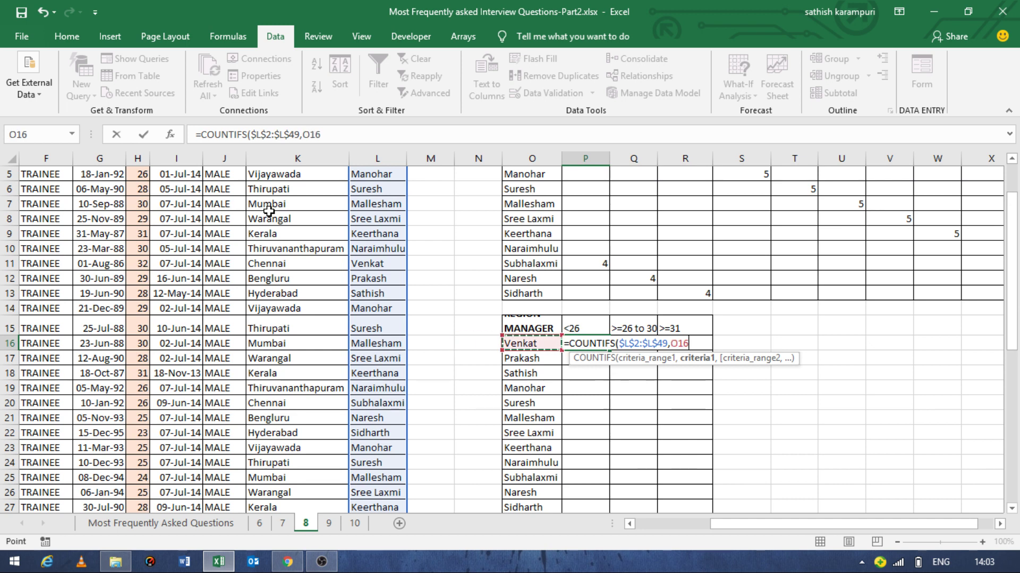
key(F4)
key(F4)
key(F4)
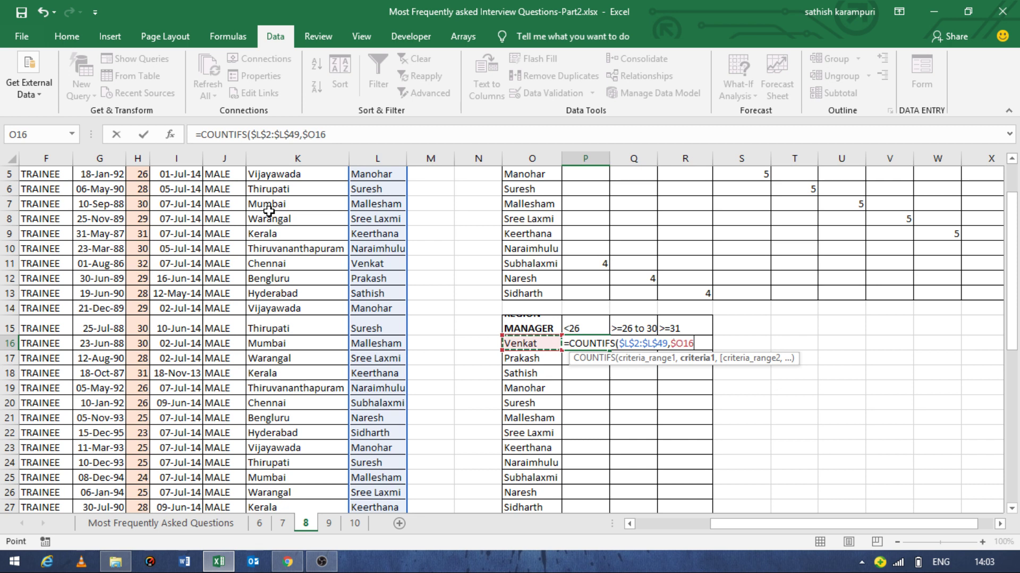
text(,)
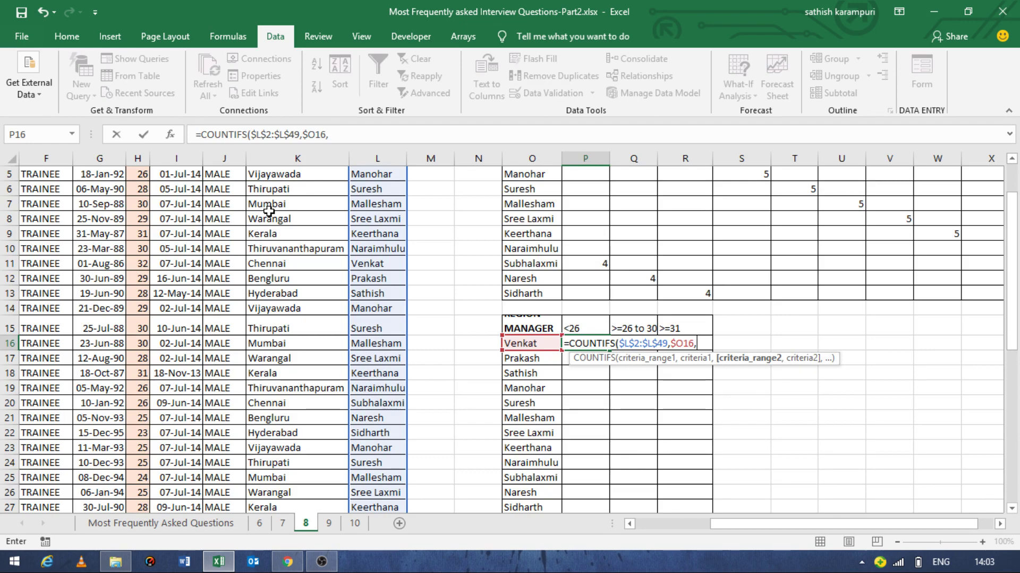
Add age range $H$2:$H$49 with condition "<"&26 and commit the formula.
key(Left)
key(Left)
key(Left)
key(Left)
key(Left)
key(Left)
key(Left)
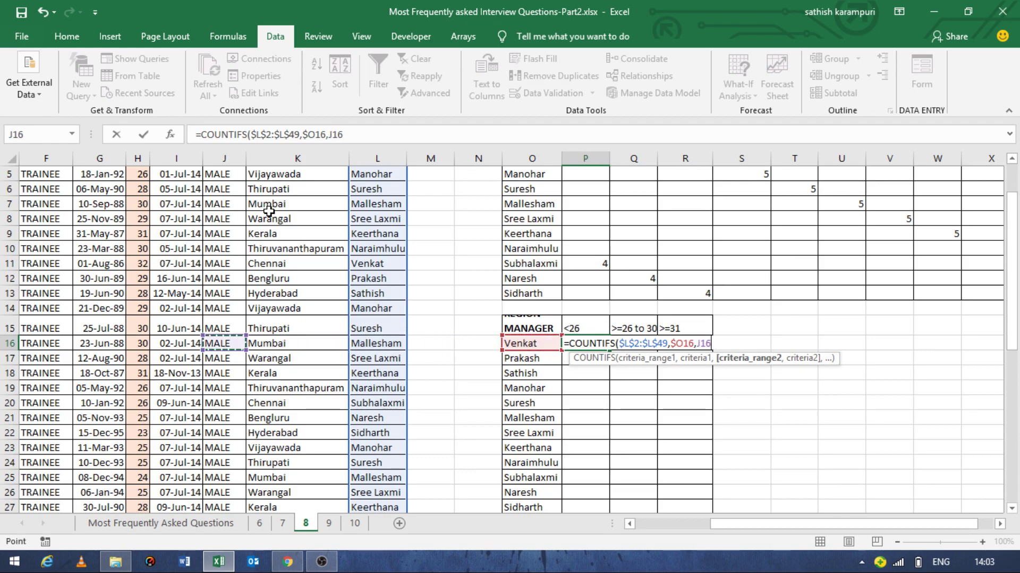
key(Left)
key(Left)
key(Right)
key(ctrl+Up)
key(Down)
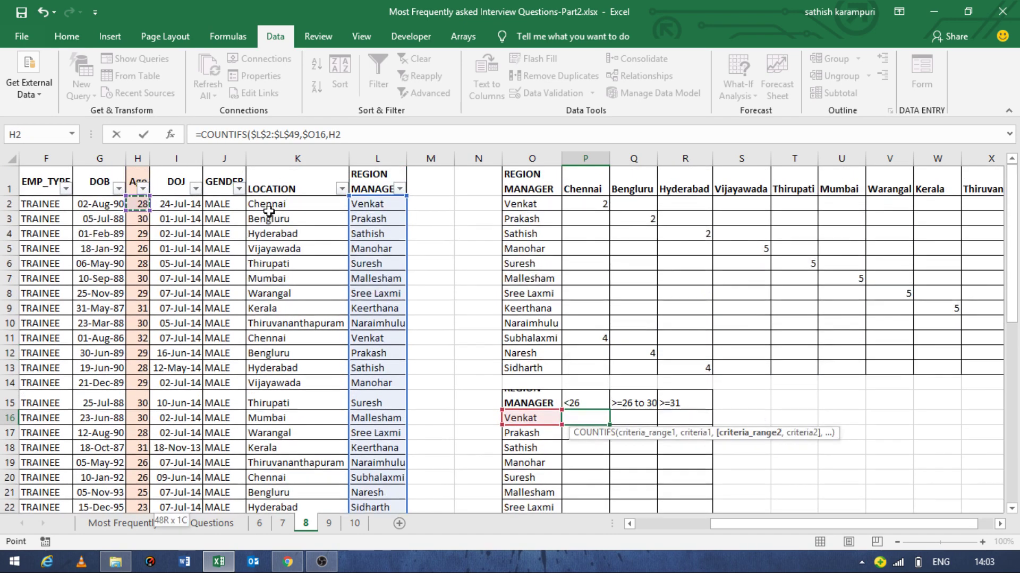
key(ctrl+shift+Down)
key(F4)
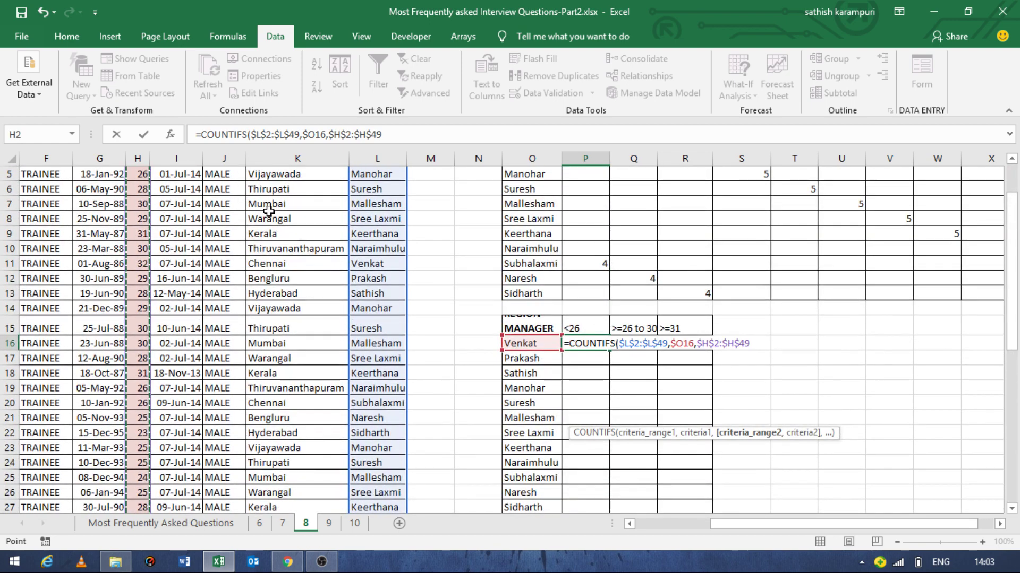
text(,"<&)
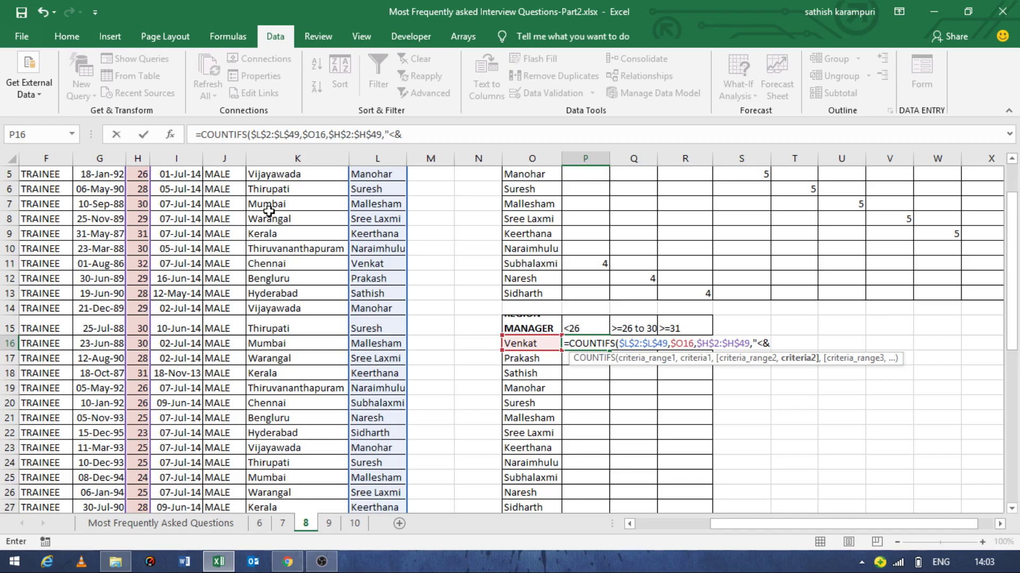
text(26)
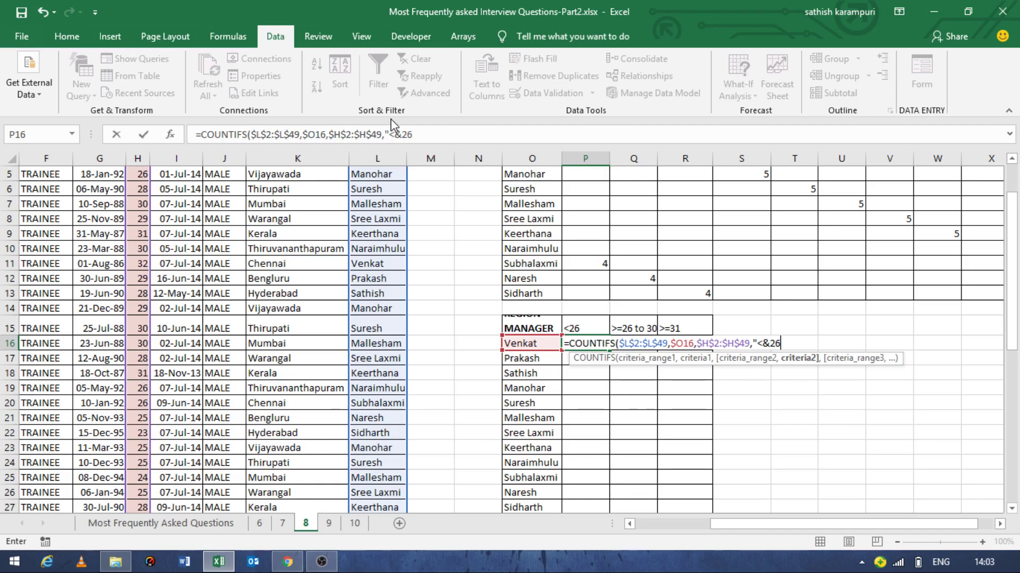
click(395, 139)
click(395, 139)
text("&26)
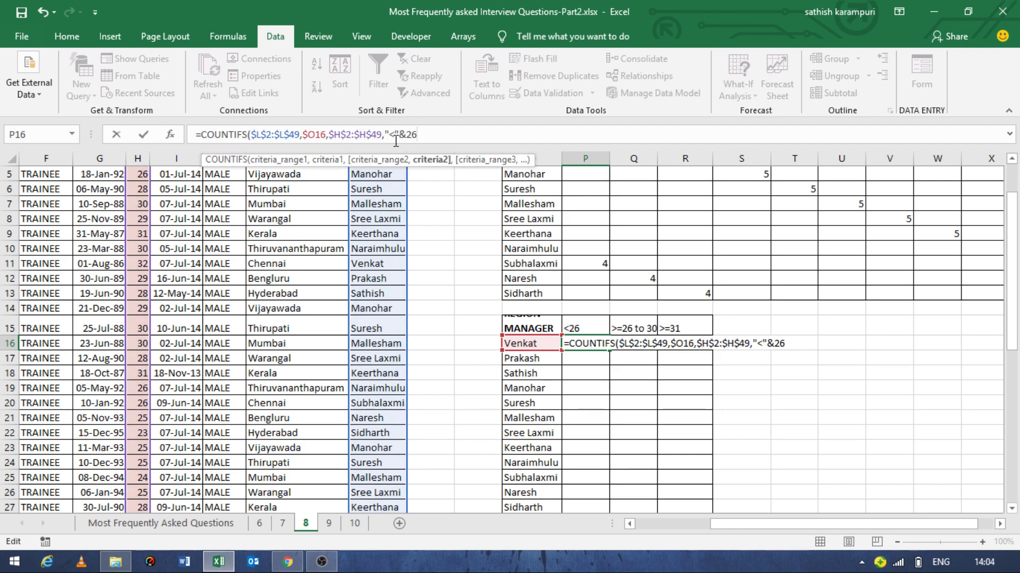
text(,)
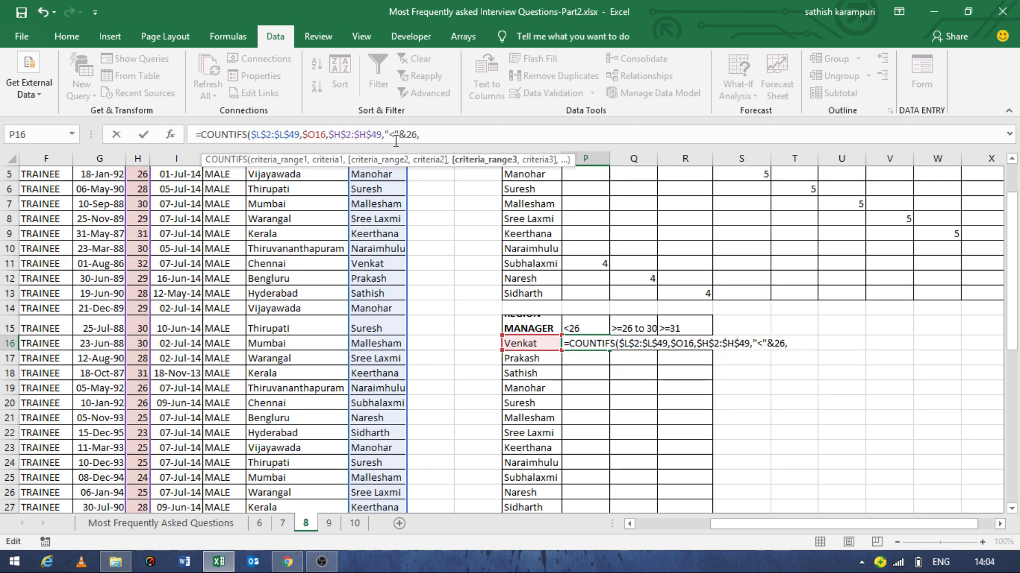
key(BackSpace)
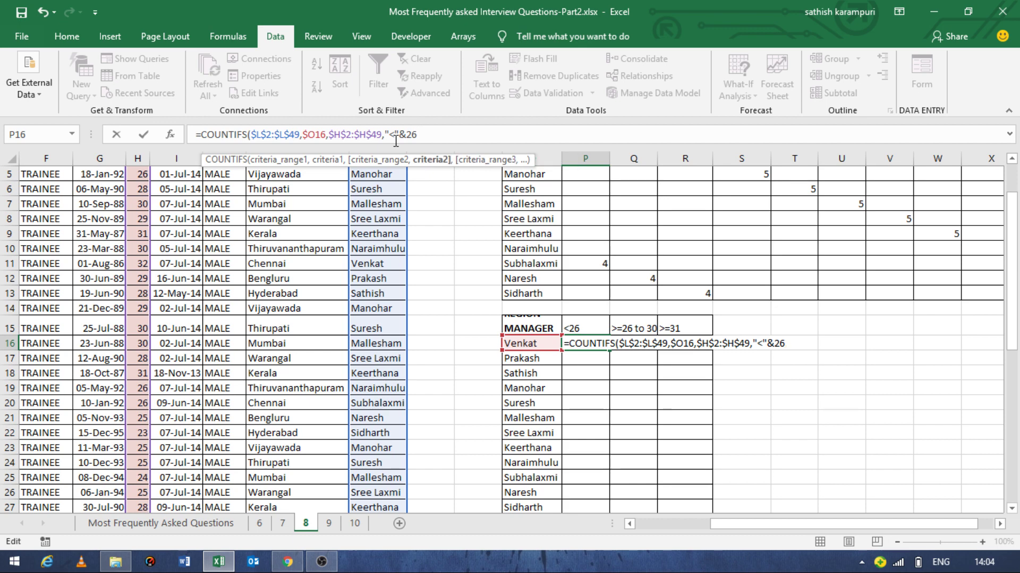
text())
key(Return)
Return to P16 and select the COUNTIFS text in the formula bar.
key(Left)
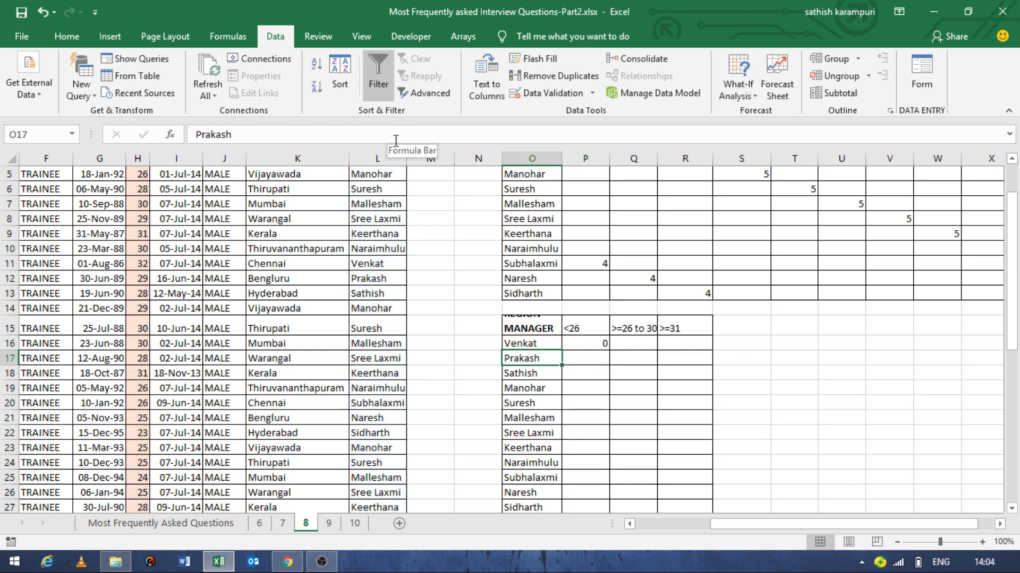
key(Up)
key(Right)
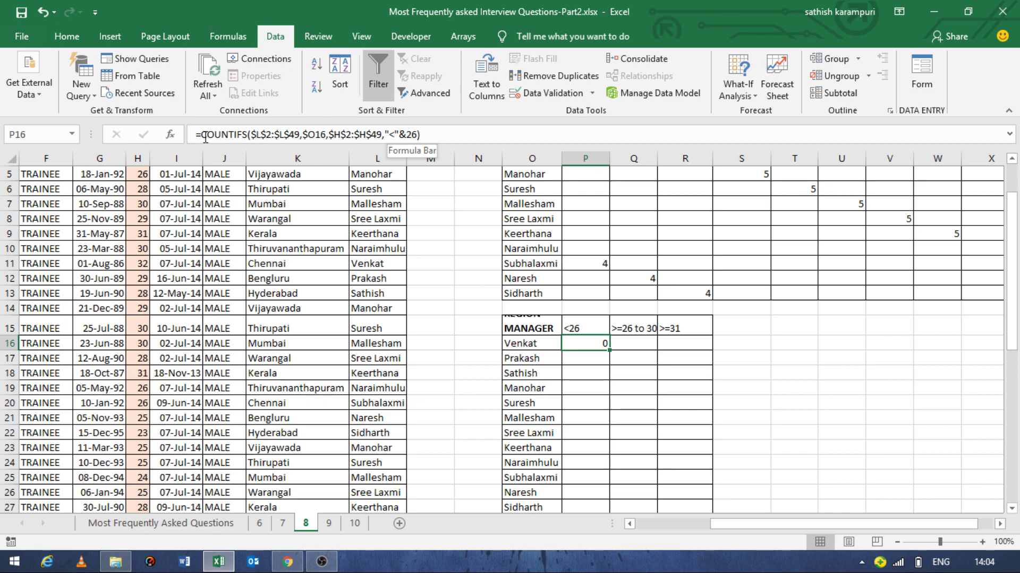
click(205, 137)
key(shift+Right)
key(shift+Right)
key(shift+Right)
key(shift+Right)
key(shift+Right)
key(shift+Right)
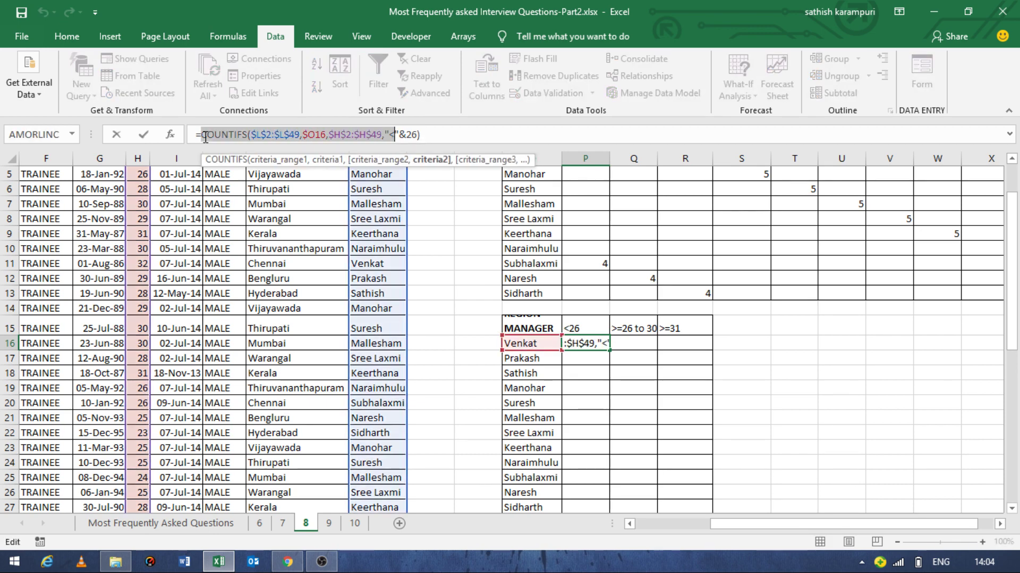
key(shift+Right)
key(shift+Right)
key(shift+Right)
key(shift+Right)
key(shift+Right)
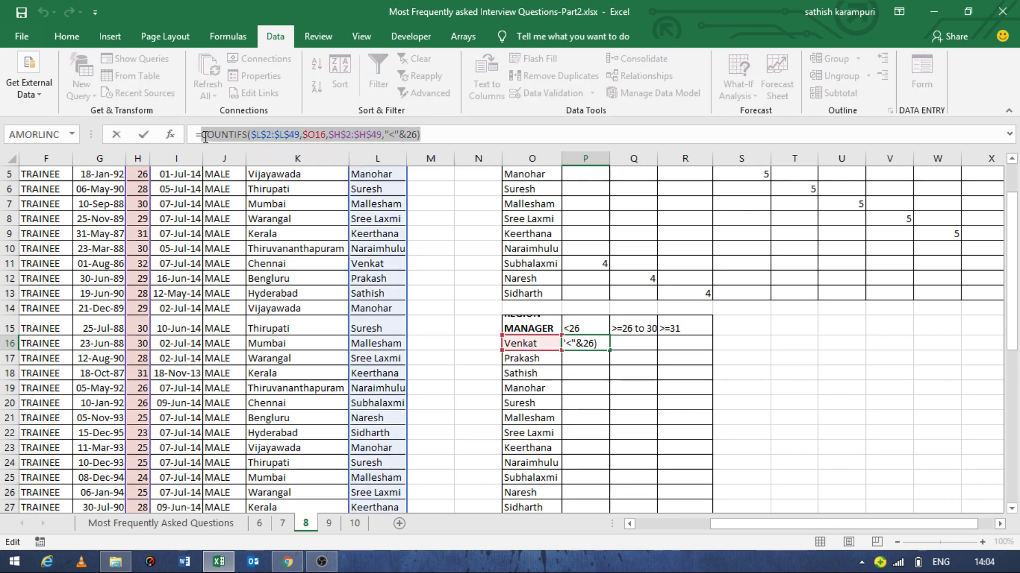
Wrap P16's COUNTIFS in IF so a zero count shows blank.
key(Left)
key(Left)
key(Left)
key(Left)
key(Left)
key(Left)
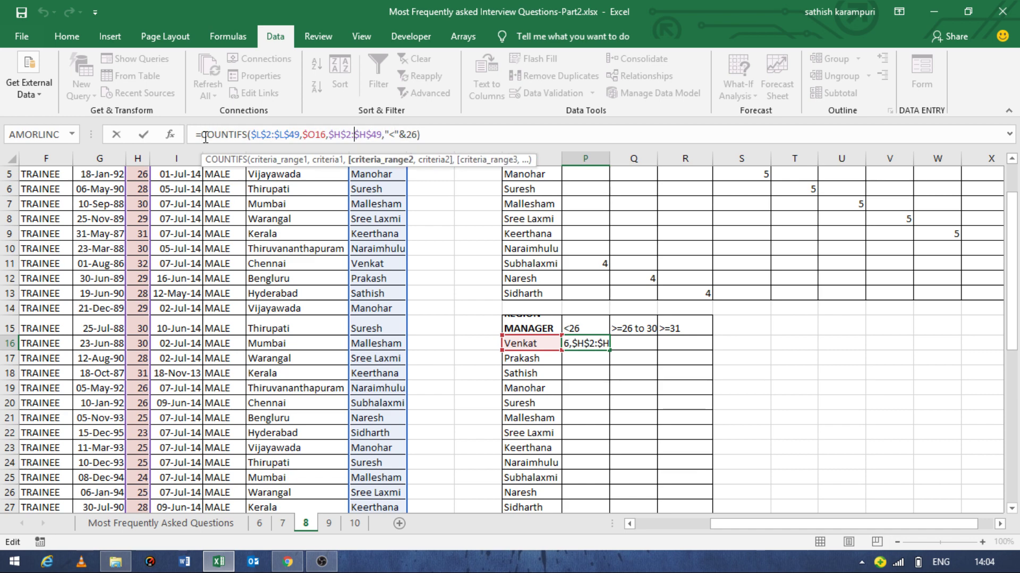
key(Left)
key(Left)
key(Left)
key(Left)
key(Left)
key(Left)
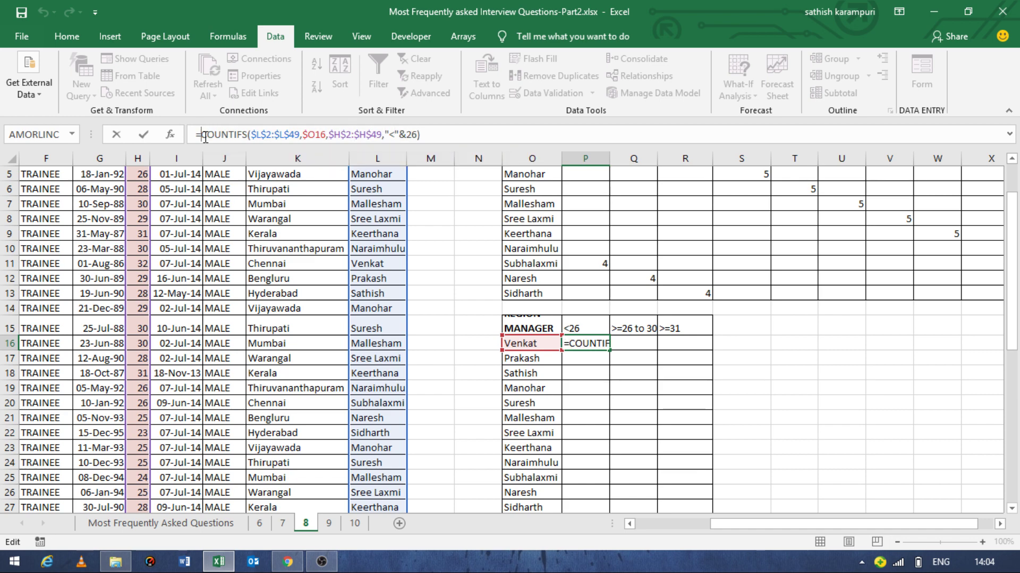
text(IF()
key(Right)
key(Right)
key(Right)
key(Right)
key(Right)
key(Right)
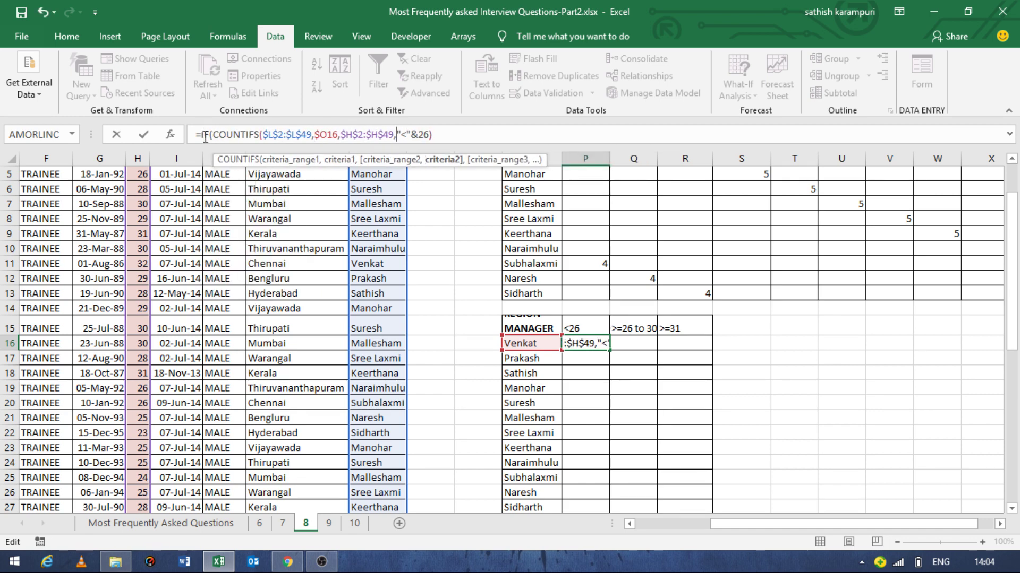
key(Right)
key(Right)
key(Right)
text(0)
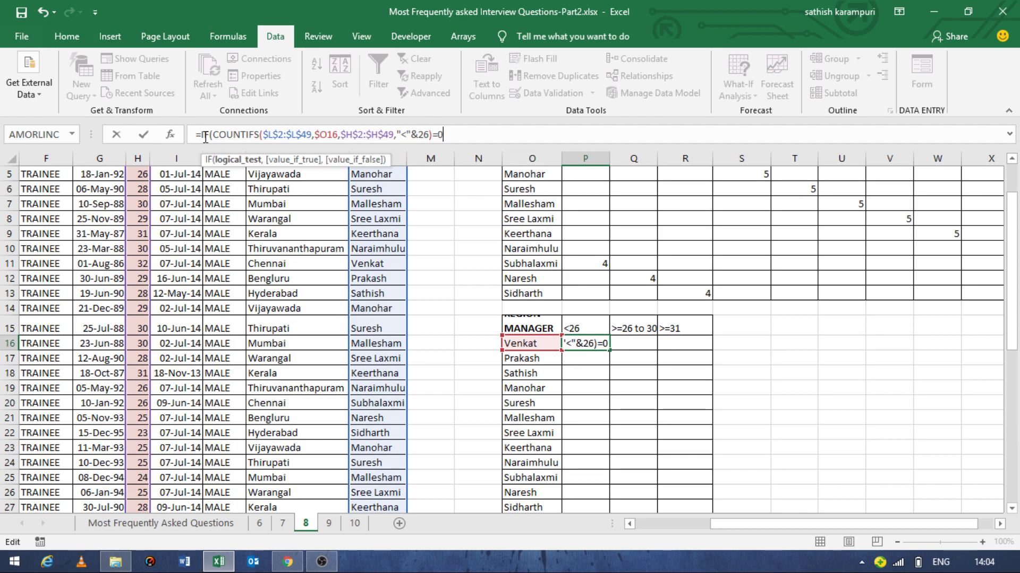
text(,")
text(,"",)
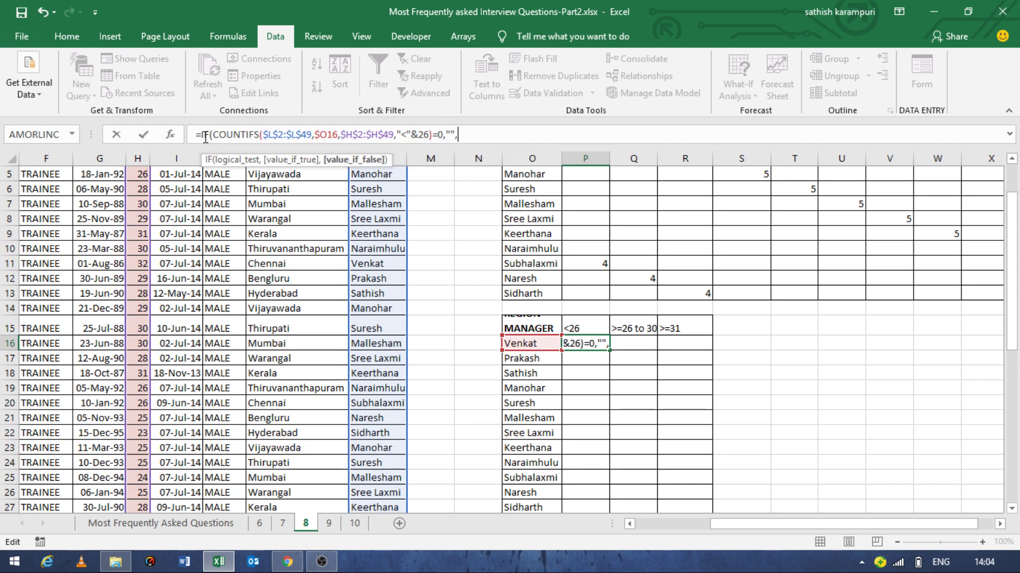
key(ctrl+v)
text())
key(Return)
Fill the IF formula down P16:P27 and move to Q16.
key(ctrl+Down)
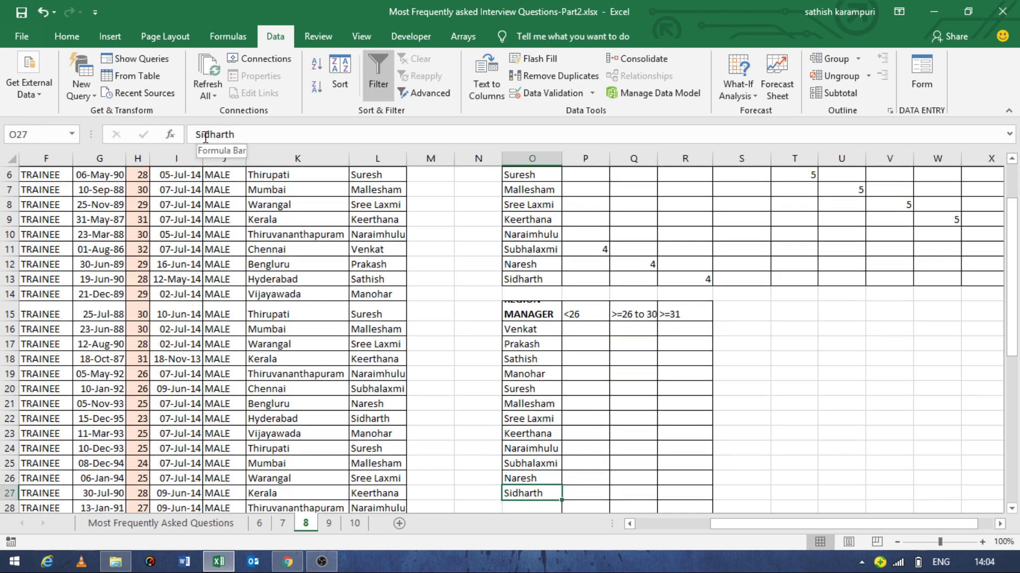
key(Right)
key(ctrl+shift+Up)
key(ctrl+d)
key(Down)
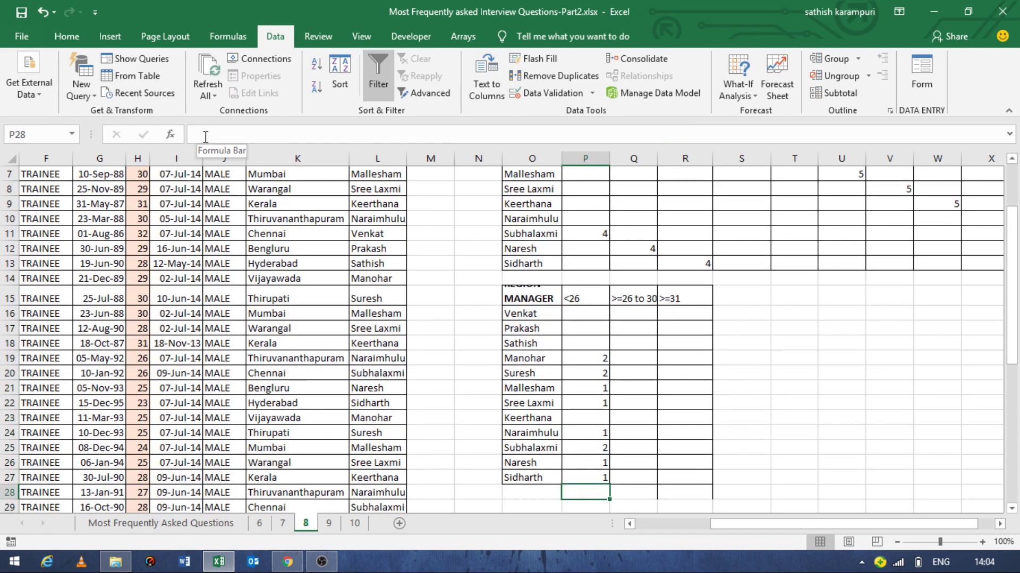
key(Up)
key(ctrl+Up)
key(Right)
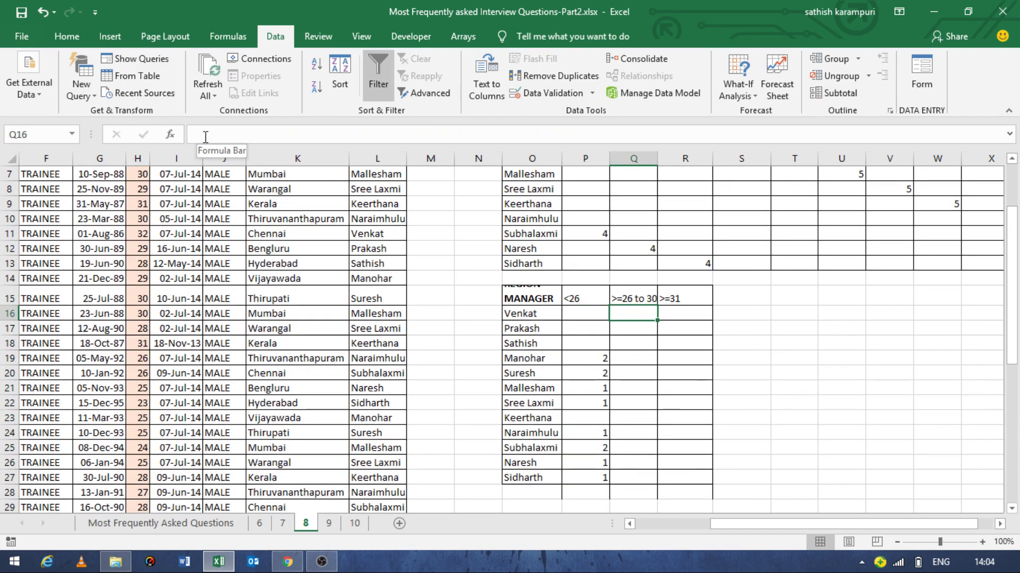
Start a COUNTIFS in Q16 with manager range $L$2:$L$49 and criterion O16.
text(=)
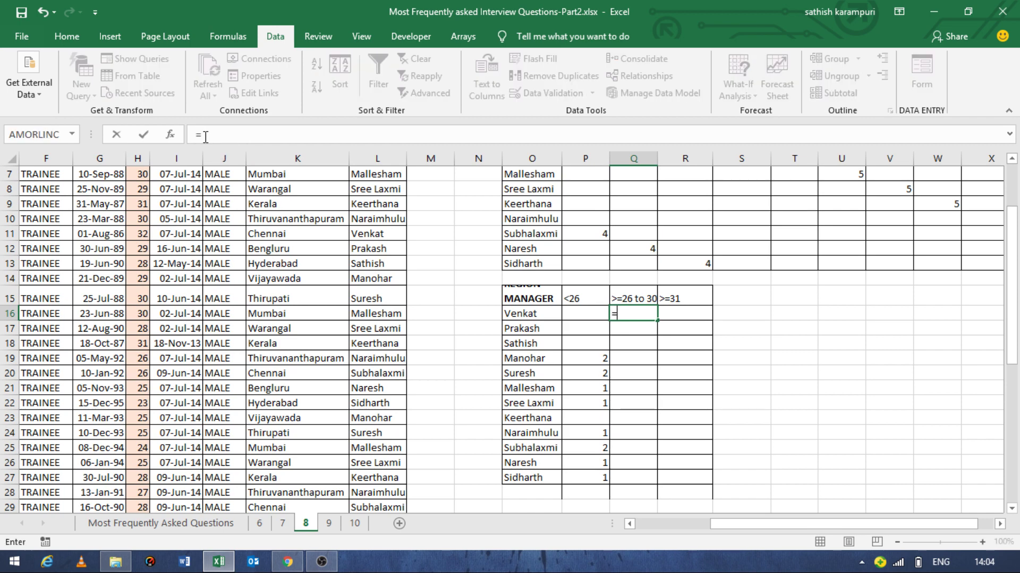
text(countifs)
key(Tab)
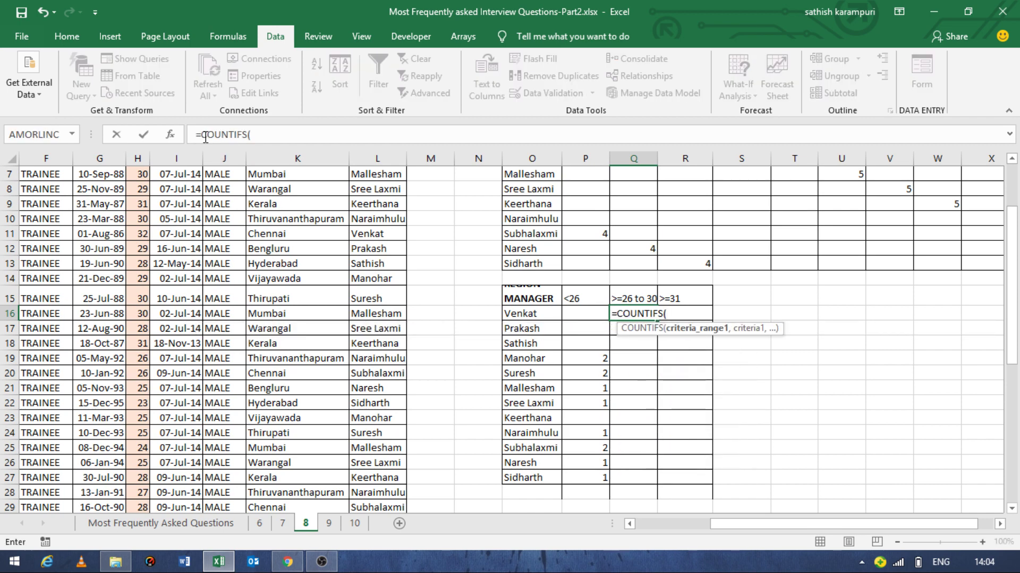
key(Left)
key(Left)
key(Left)
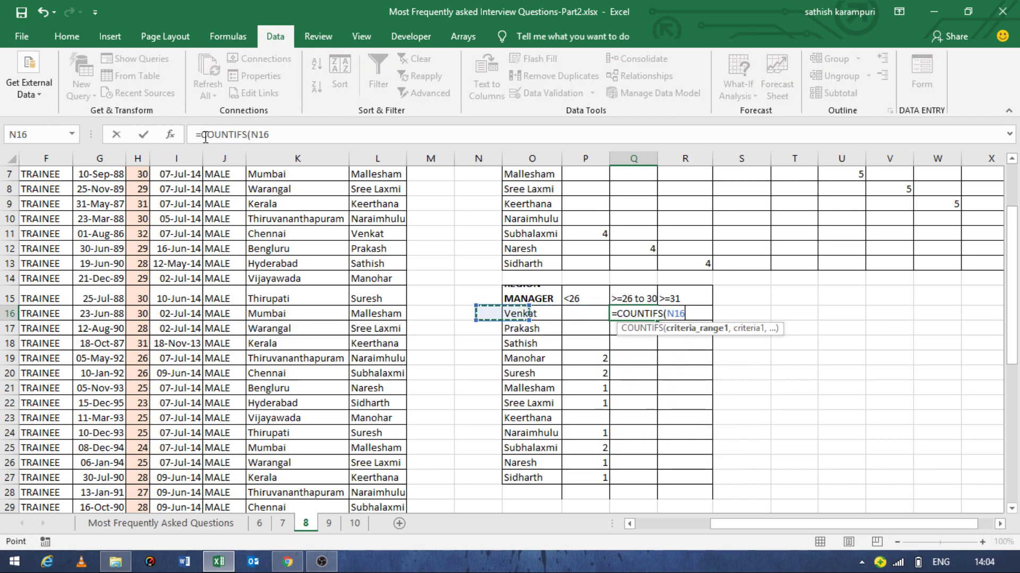
key(Left)
key(Left)
key(ctrl+Up)
key(Down)
key(ctrl+shift+Down)
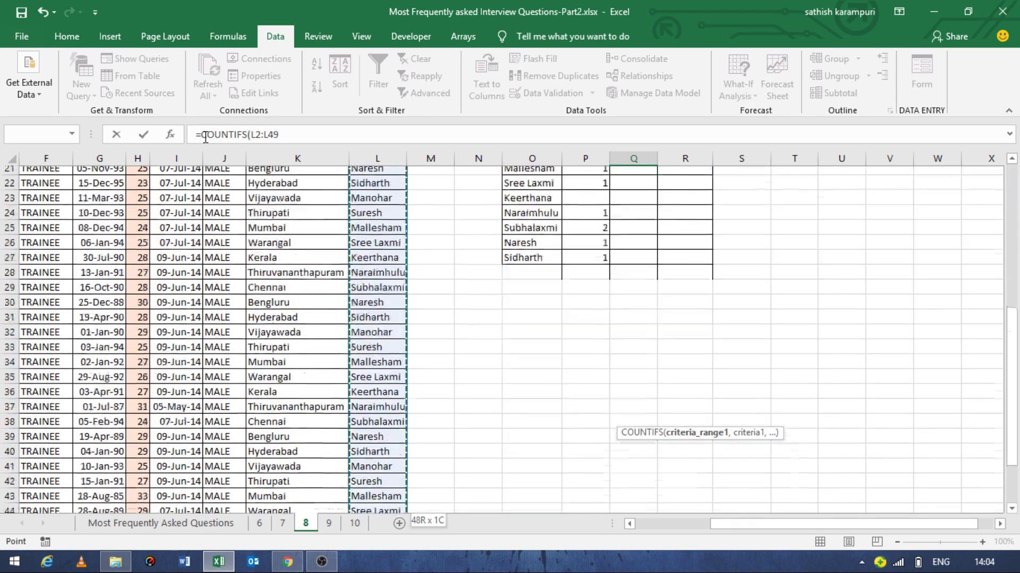
key(F4)
text($L$49,)
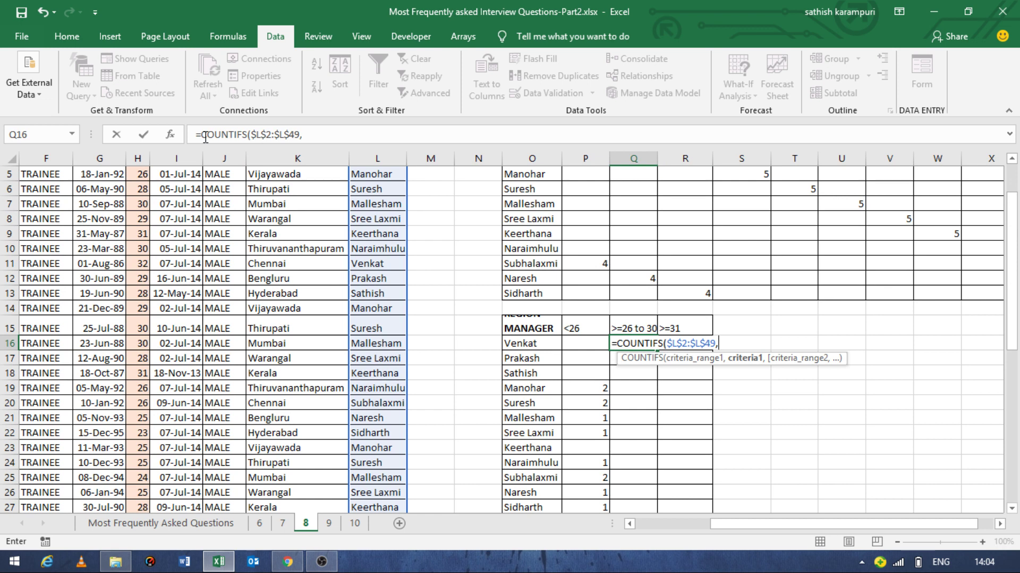
key(Left)
key(Left)
text(,)
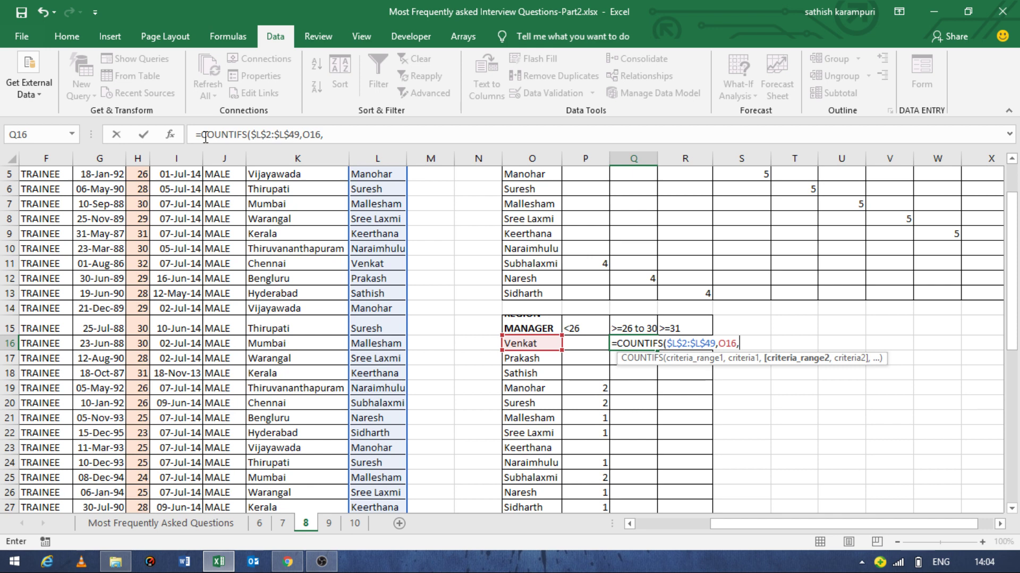
text(,)
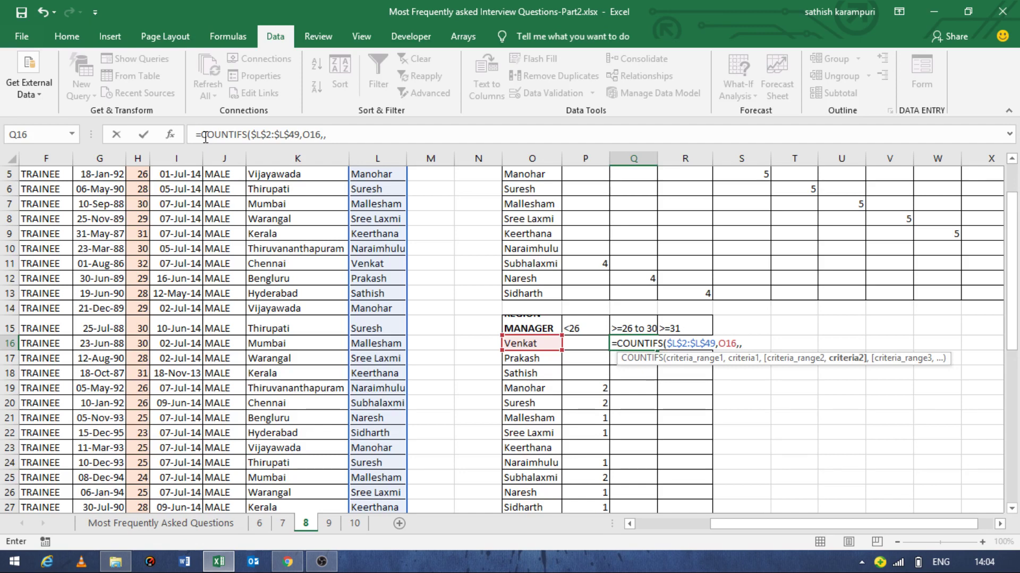
key(BackSpace)
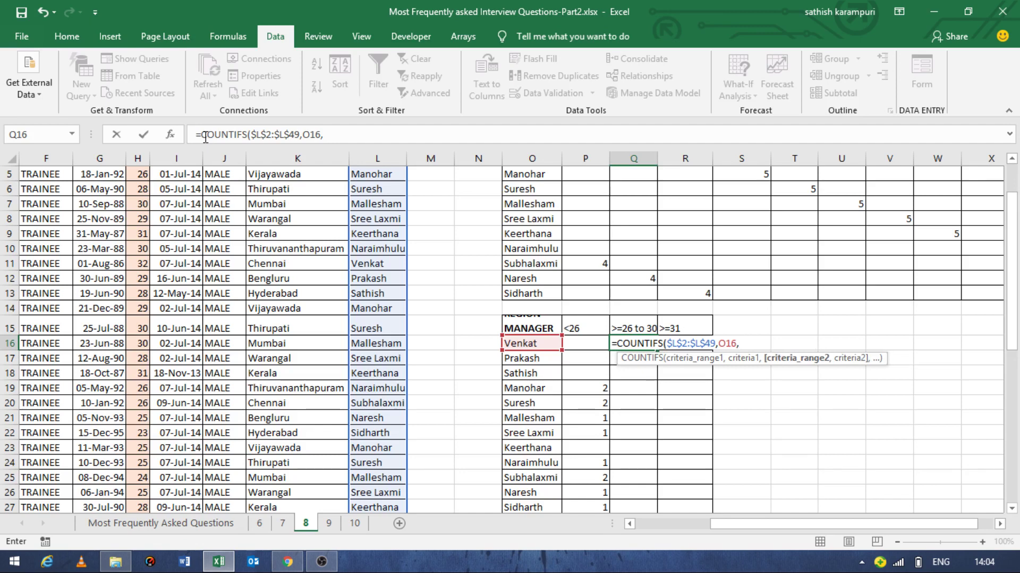
Add age range $H$2:$H$49 with condition ">="&26.
key(Left)
key(Left)
key(Left)
key(Left)
key(Left)
key(Left)
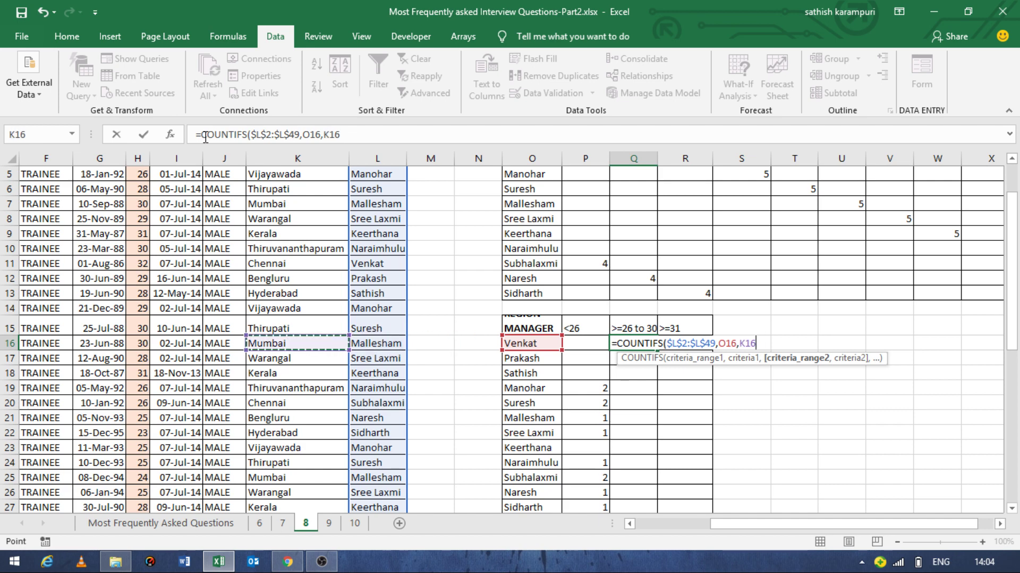
key(Left)
key(Left)
key(Left)
key(ctrl+Up)
key(Down)
key(ctrl+shift+Down)
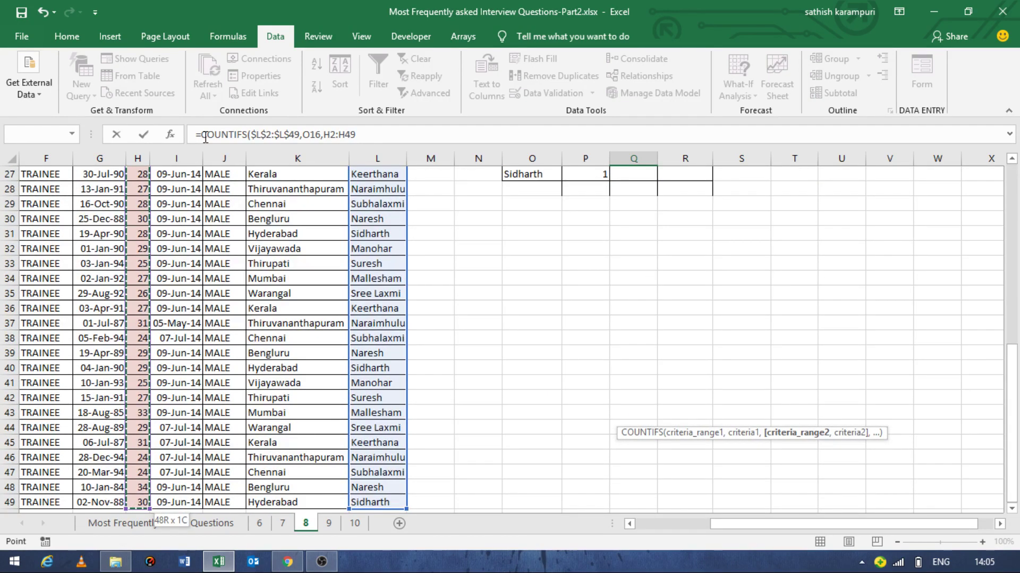
key(F4)
text($H$49,">)
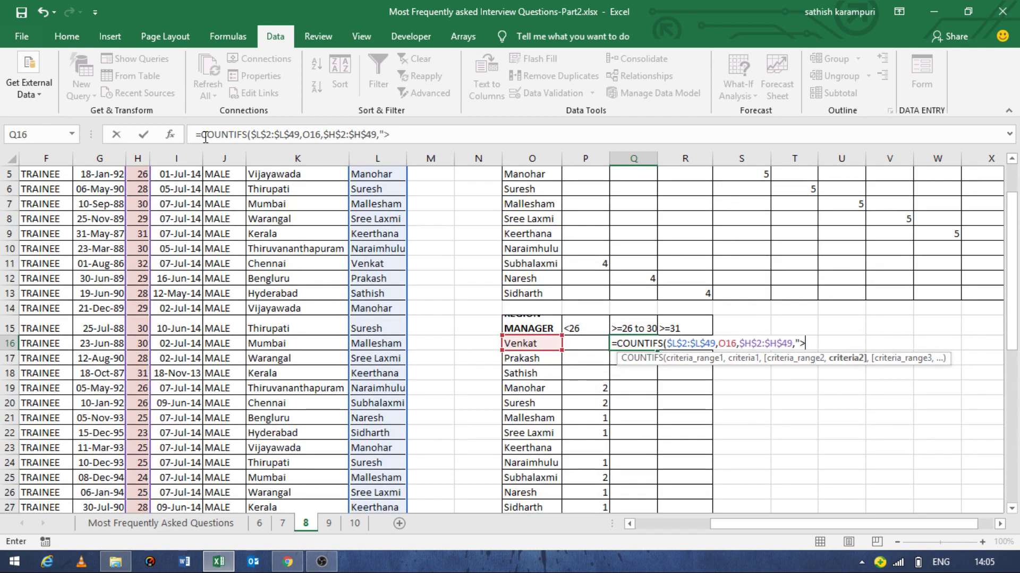
text(=26)
key(BackSpace)
key(BackSpace)
text(&26)
text(,)
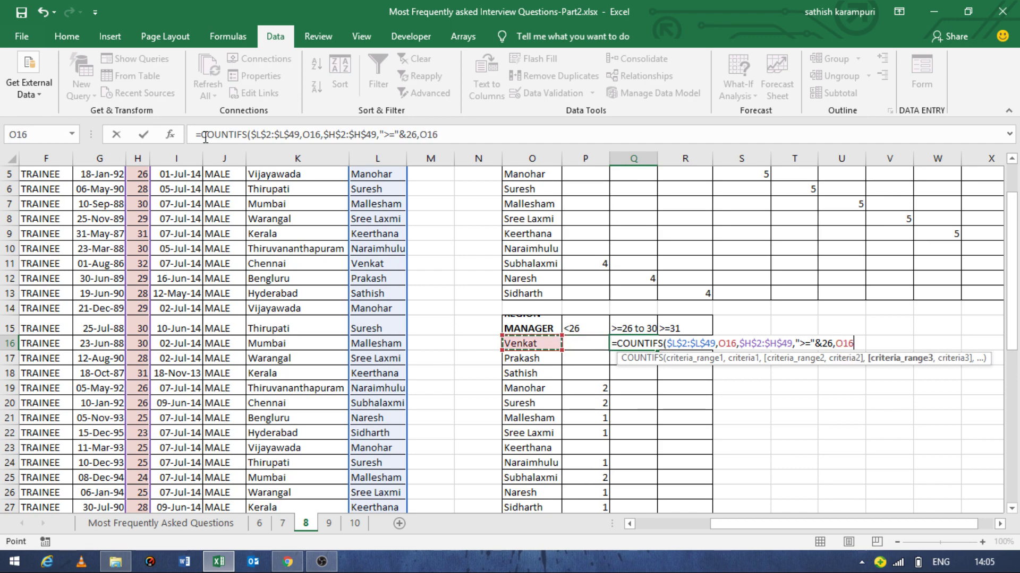
Add a second $H$2:$H$49 condition "<="&30 and commit the formula.
key(Left)
key(Left)
key(Left)
key(Left)
key(Left)
key(Left)
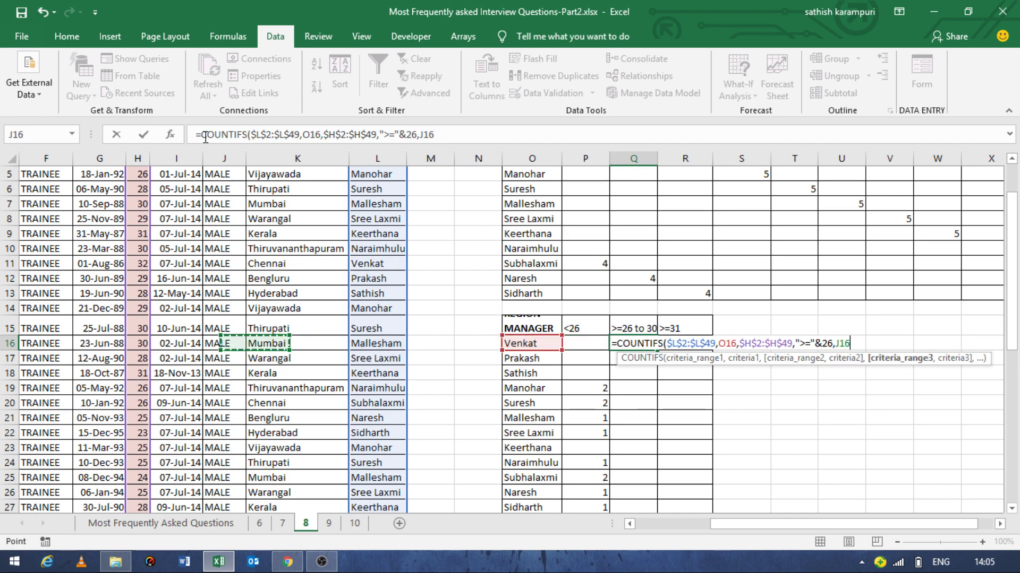
key(Left)
key(Left)
key(Left)
key(Up)
key(Up)
key(Up)
key(Up)
key(Up)
key(Up)
key(ctrl+shift+Down)
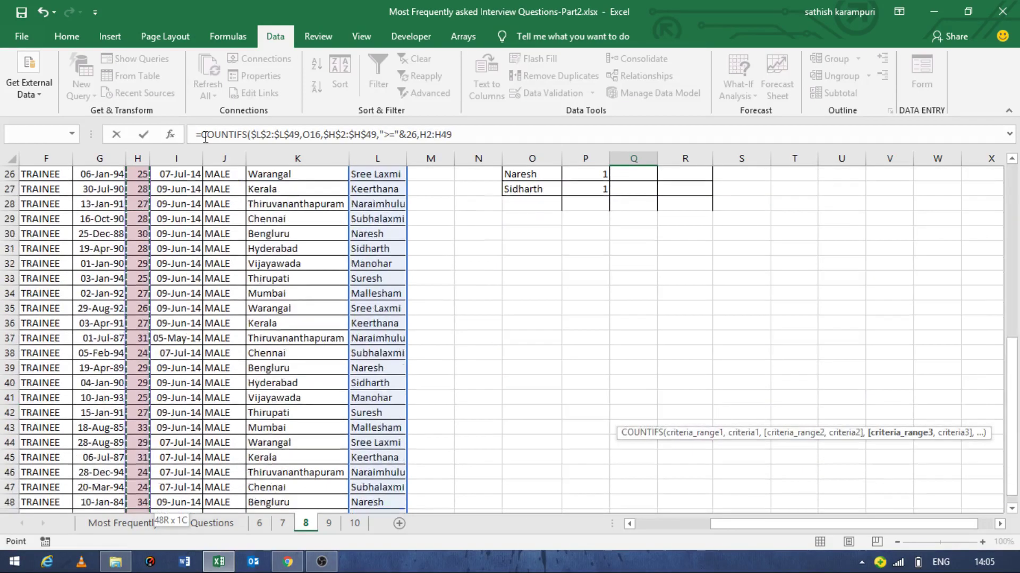
key(F4)
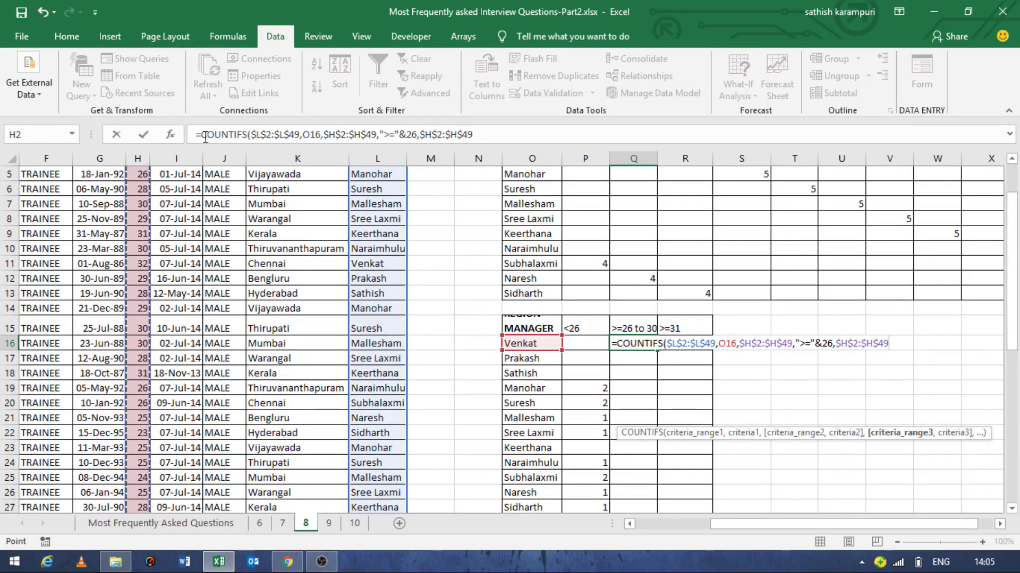
text(,)
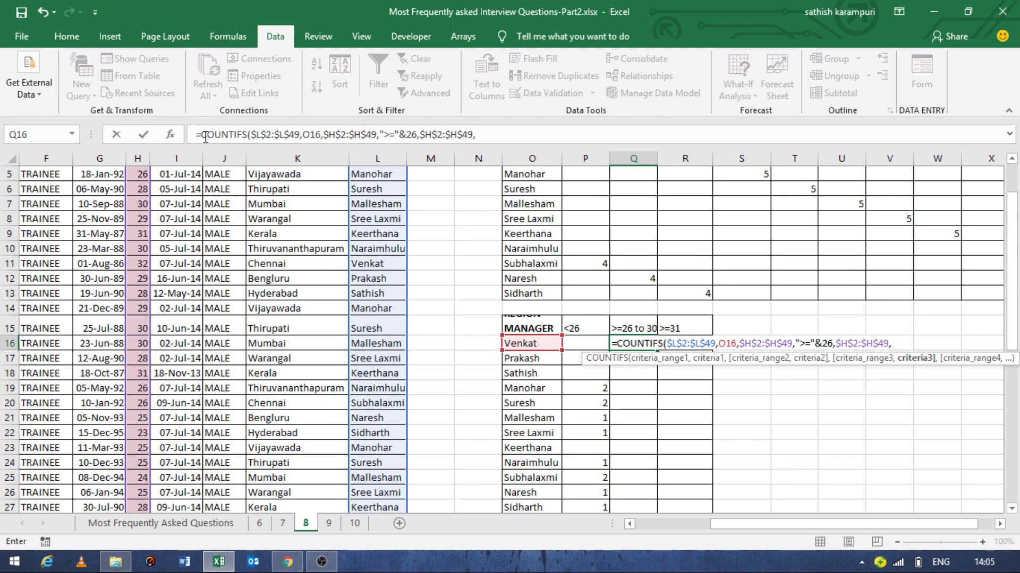
text("<)
text(=)
text("&)
text(30))
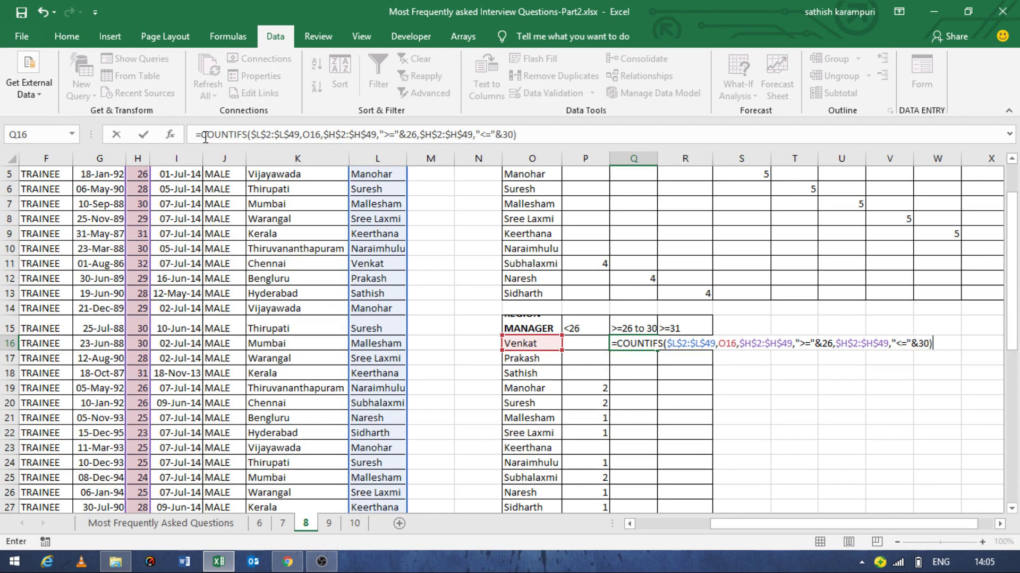
key(Return)
key(Left)
key(Left)
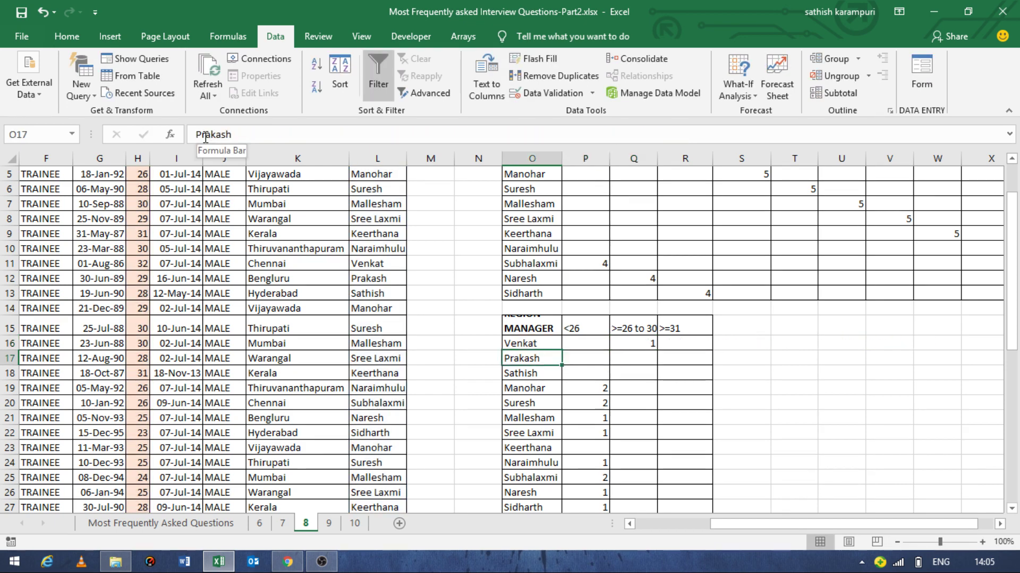
key(ctrl+Down)
Fill the 26-to-30 count formula down Q16:Q27.
key(Right)
key(Right)
key(ctrl+shift+Up)
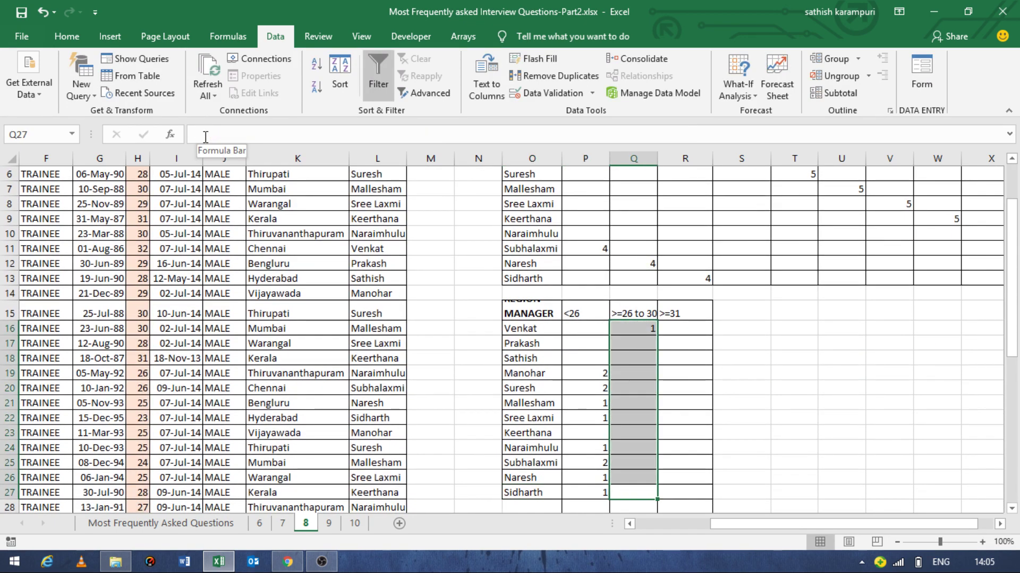
key(ctrl+d)
key(shift+Down)
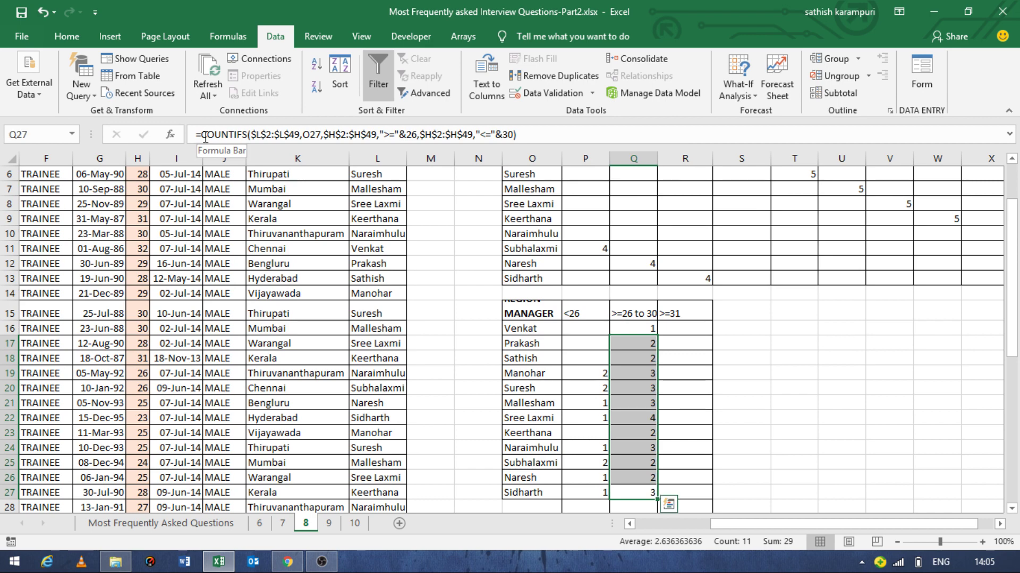
key(ctrl+Up)
key(Down)
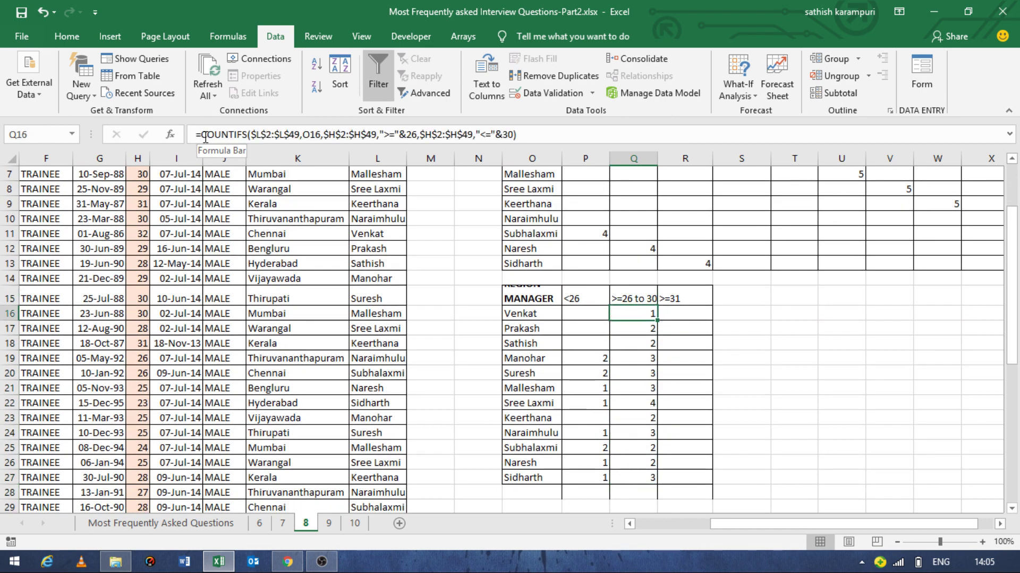
Check the Q16–Q19 count formulas, then begin =COUNTIFS( in R16.
key(Left)
key(Left)
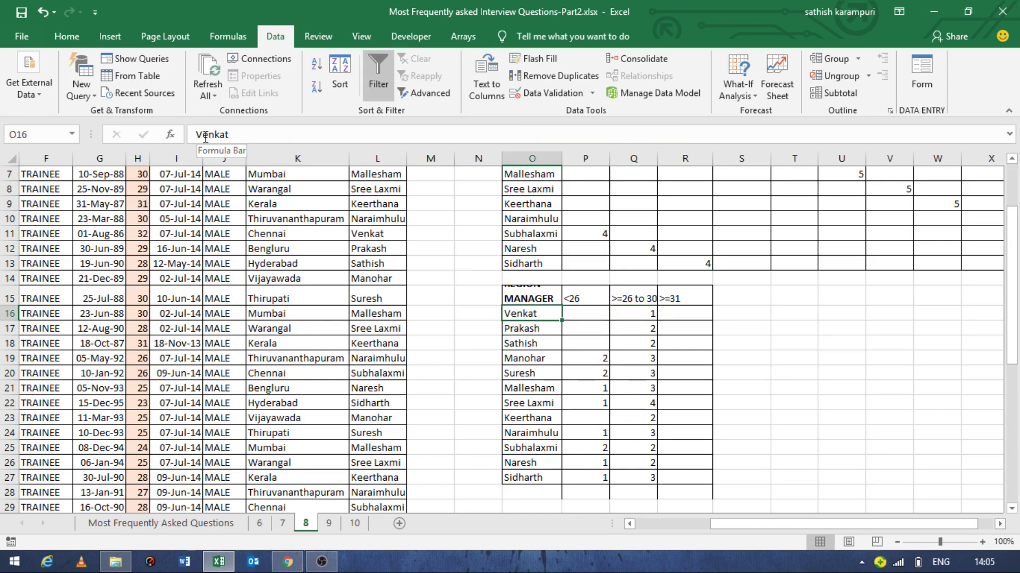
key(Right)
key(Right)
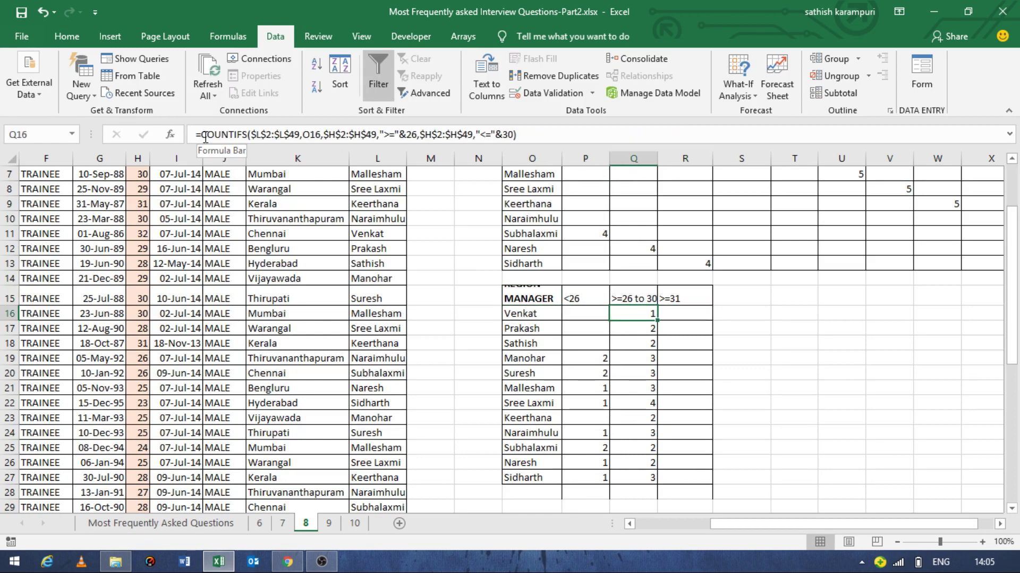
key(Down)
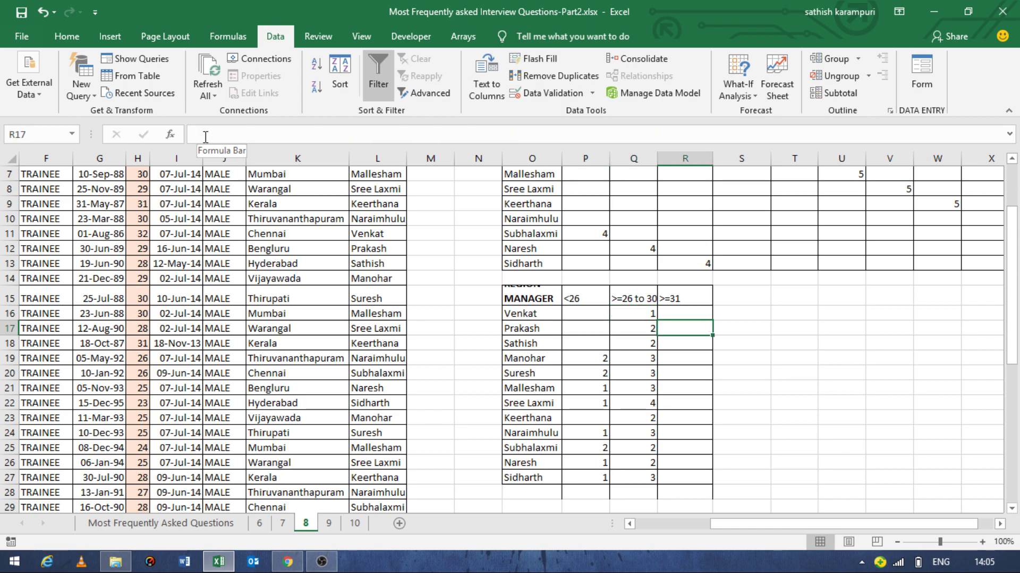
key(Down)
key(Down)
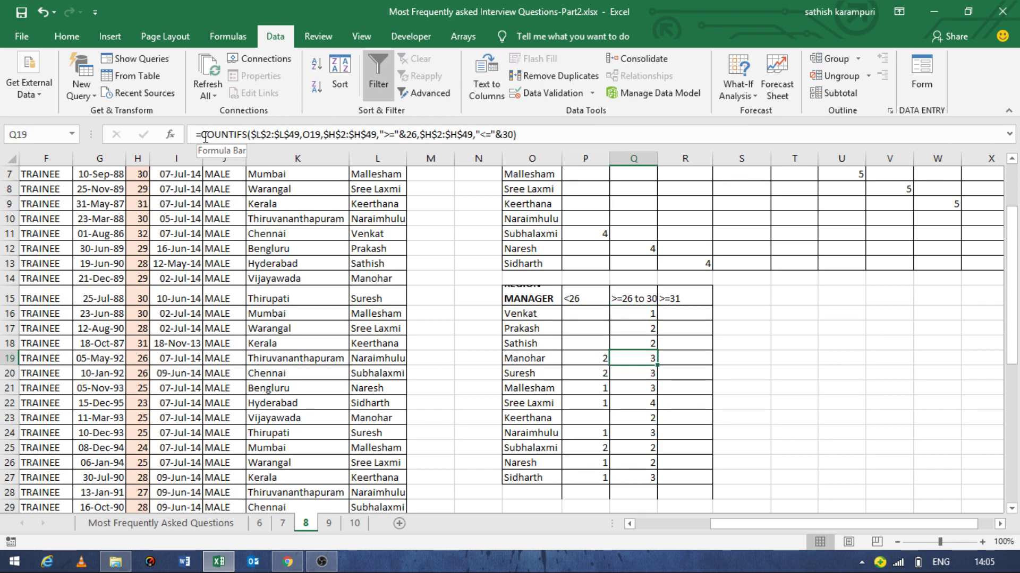
key(Down)
key(Down)
key(Up)
key(Up)
key(Up)
key(Up)
key(Up)
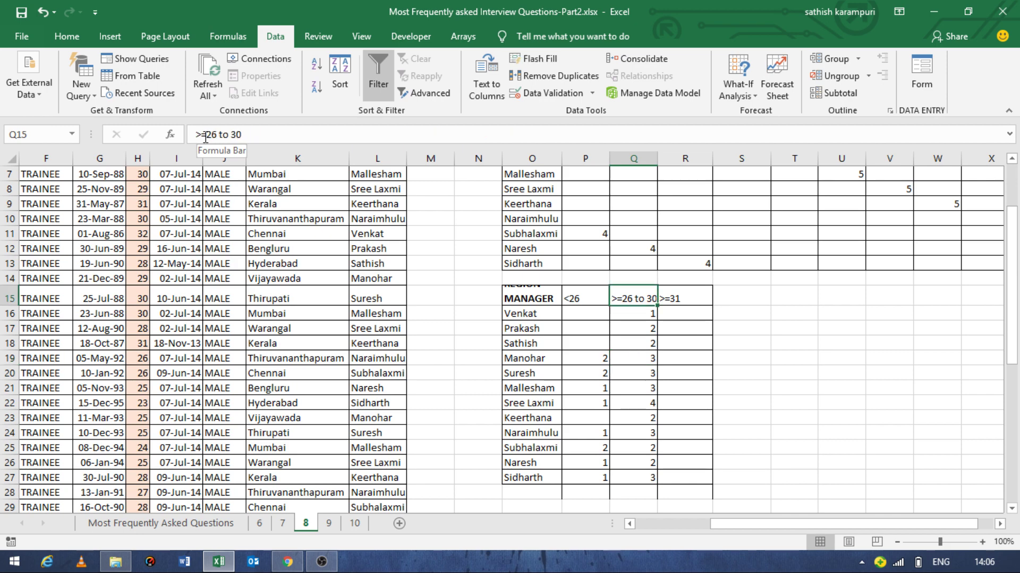
key(Down)
key(Right)
text(=)
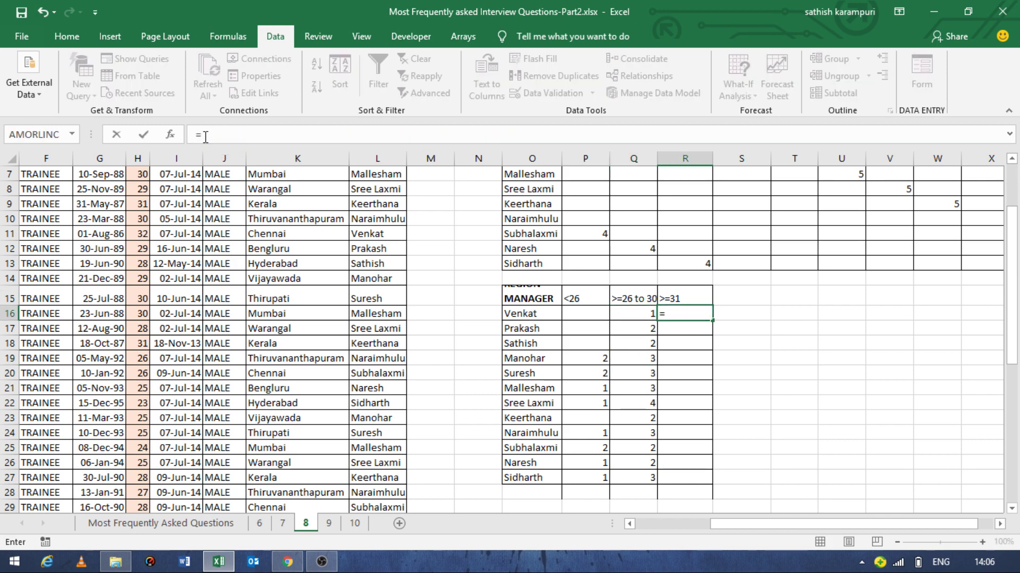
text(countifs()
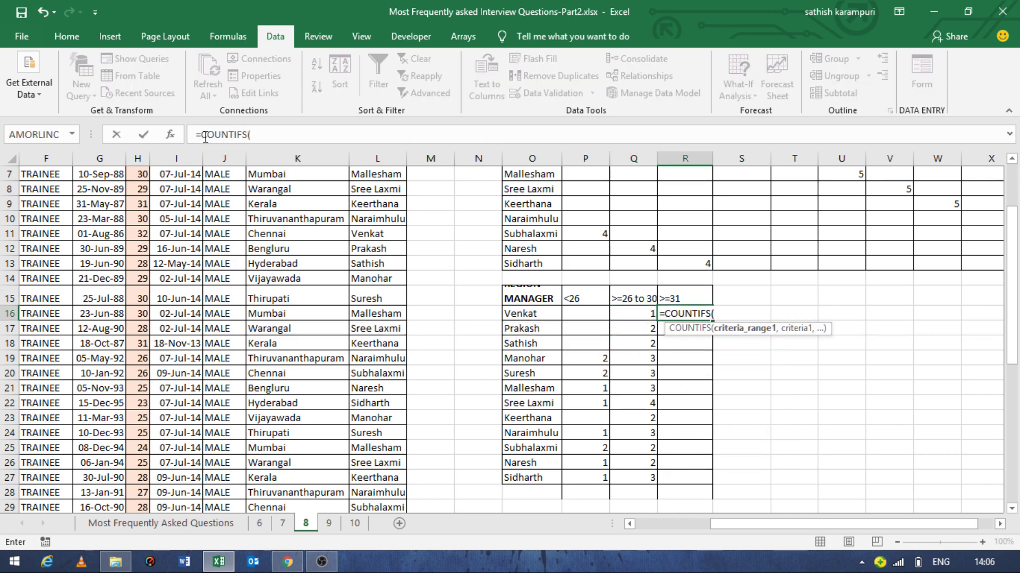
Give R16's COUNTIFS the manager range $L$2:$L$49 and criterion O16.
key(Left)
key(Left)
key(Left)
key(Left)
key(Left)
key(Left)
key(Left)
key(Left)
key(Left)
key(Right)
key(Right)
key(Right)
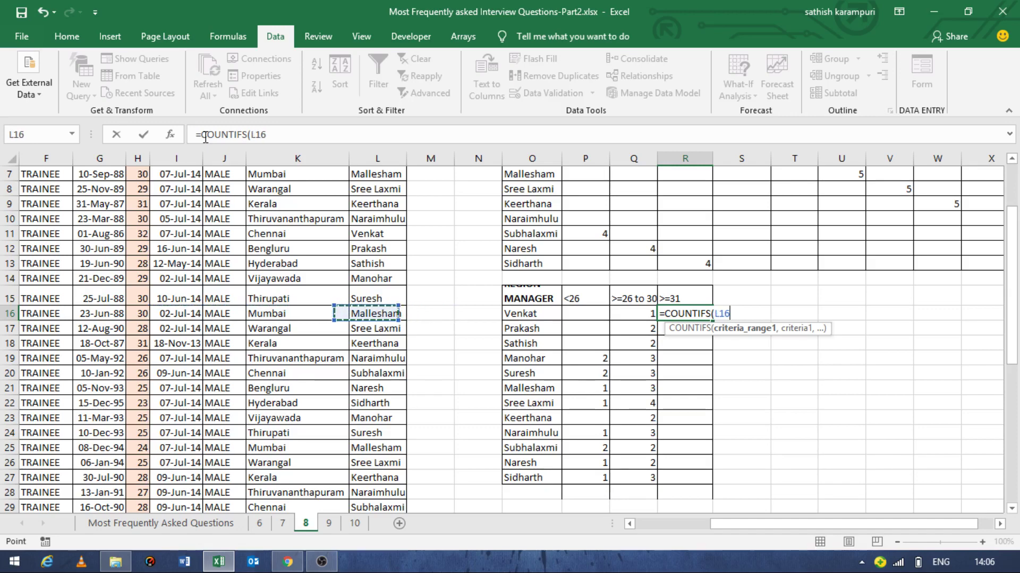
key(ctrl+Up)
key(Down)
key(ctrl+shift+Down)
key(F4)
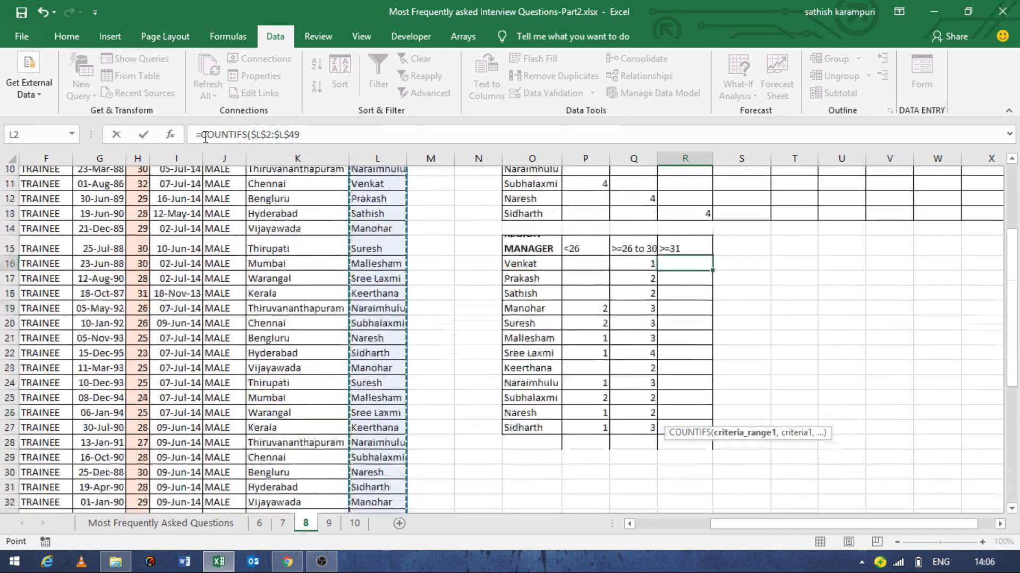
text(,)
key(Left)
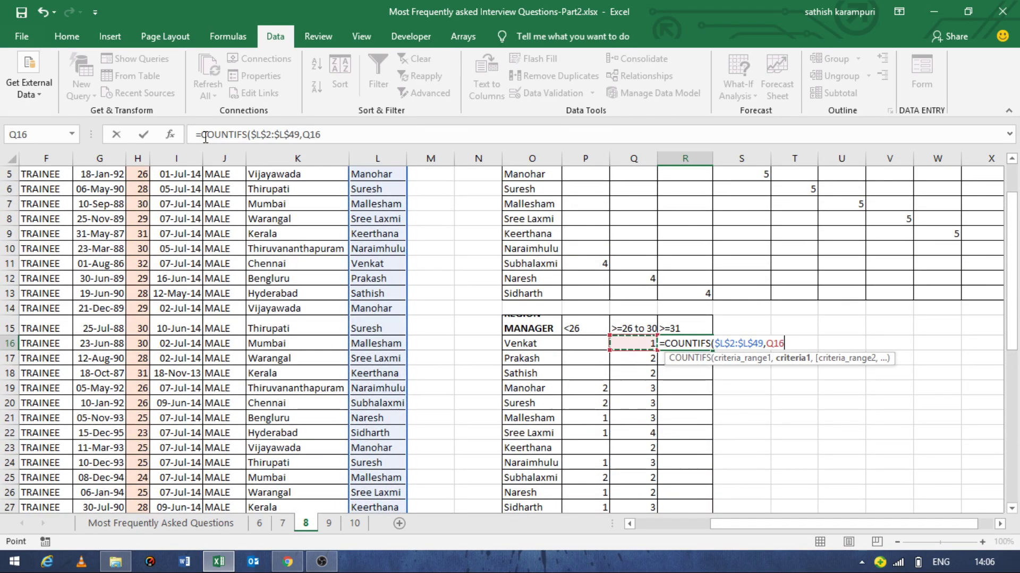
key(Left)
key(Left)
text(,)
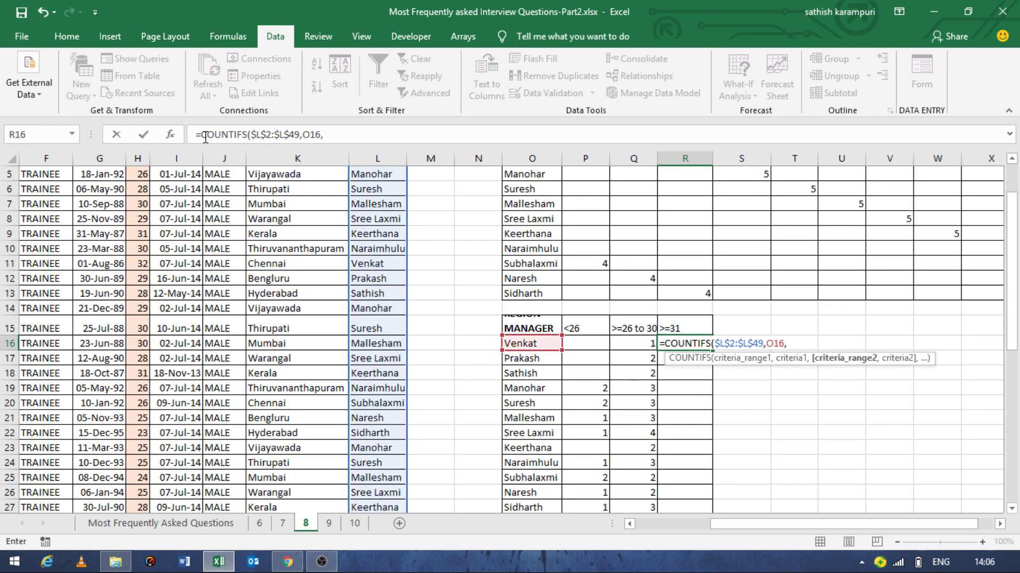
Add age range $H$2:$H$49 with condition ">="&31 and commit the formula.
key(Left)
key(Left)
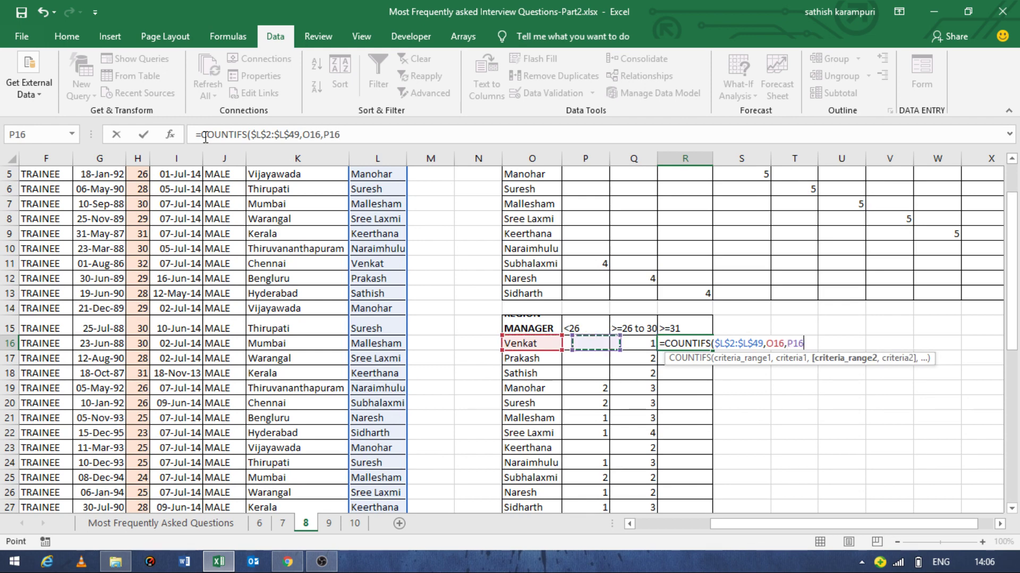
key(Left)
key(Left)
key(Left)
key(Left)
key(Left)
key(Left)
key(Left)
key(Left)
key(Left)
key(Left)
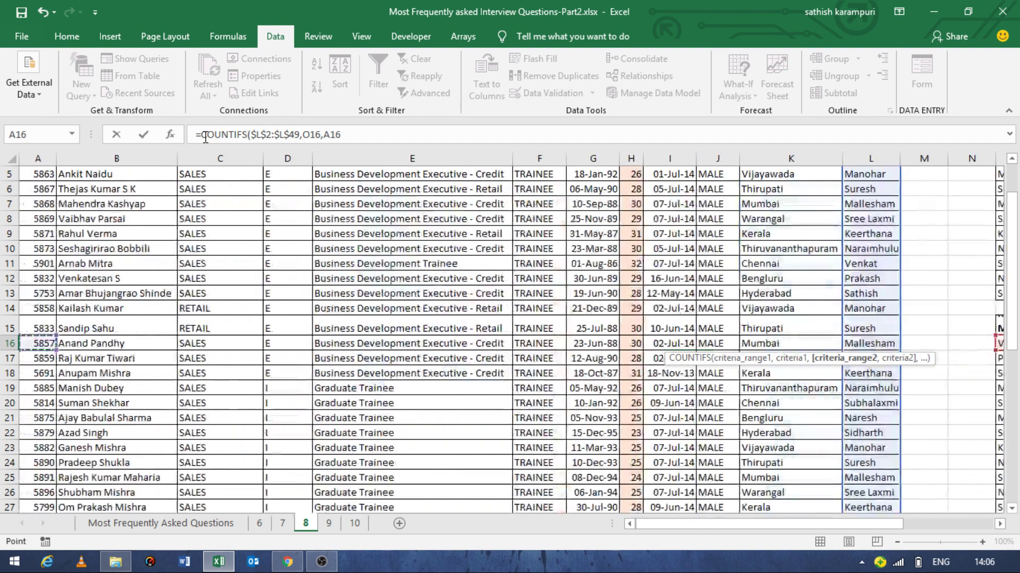
key(Right)
key(Right)
key(Right)
key(Right)
key(Right)
key(Right)
key(Right)
key(ctrl+Up)
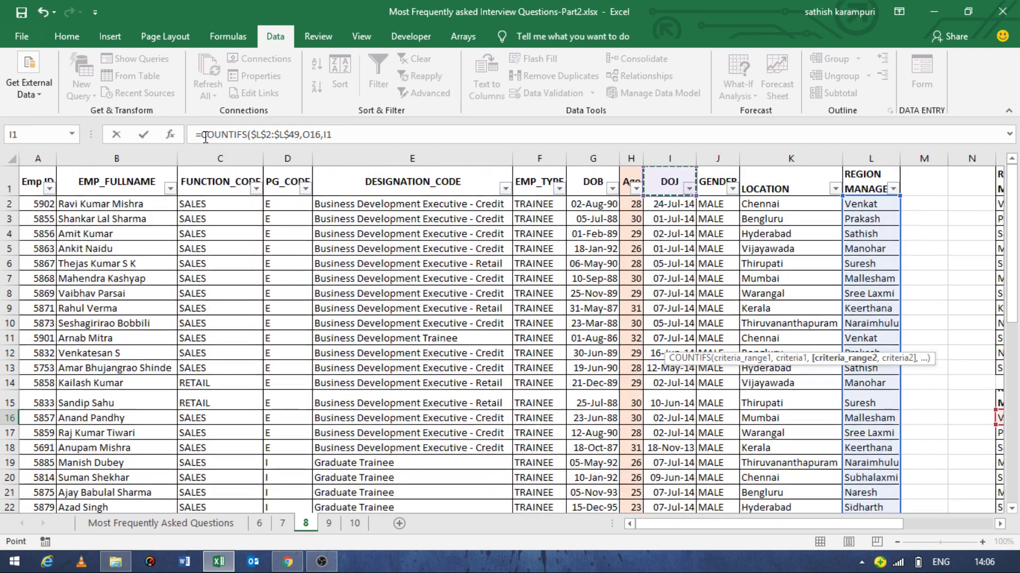
key(Down)
key(ctrl+shift+Down)
key(F4)
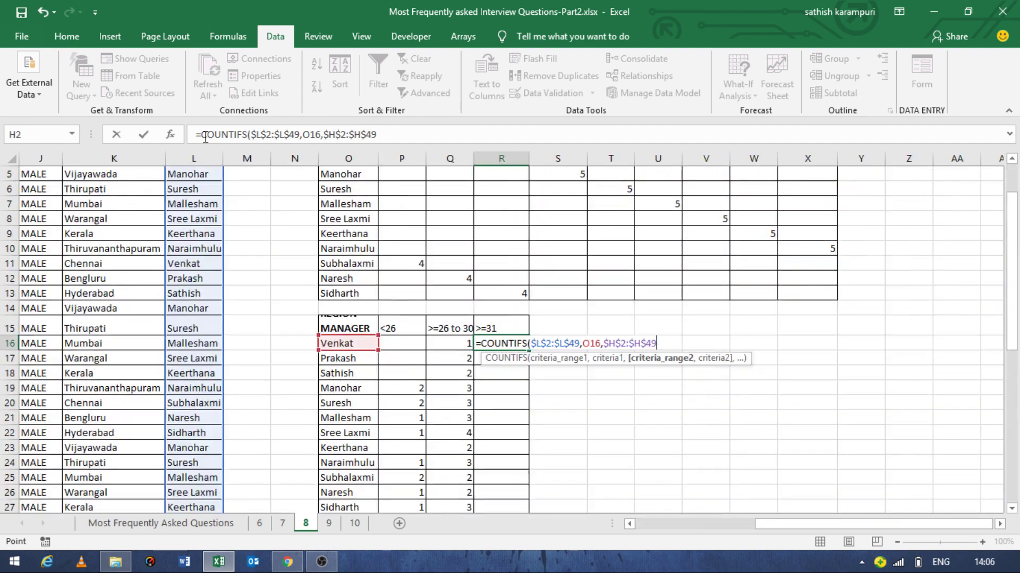
text(,">)
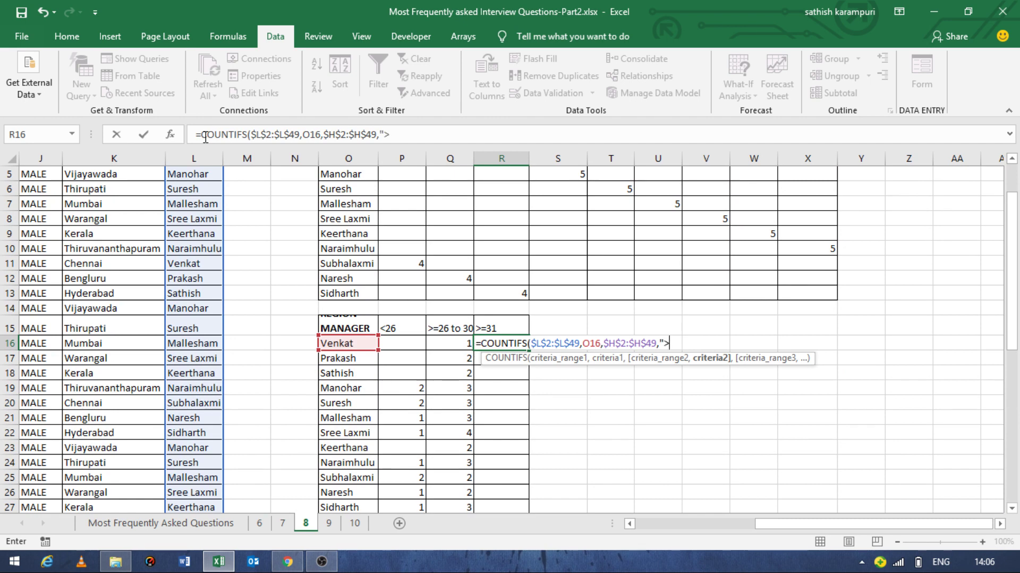
text(=&31)
key(Return)
key(Return)
Fill the >=31 count formula down R16:R27.
key(Up)
key(Up)
key(Down)
key(Down)
key(Down)
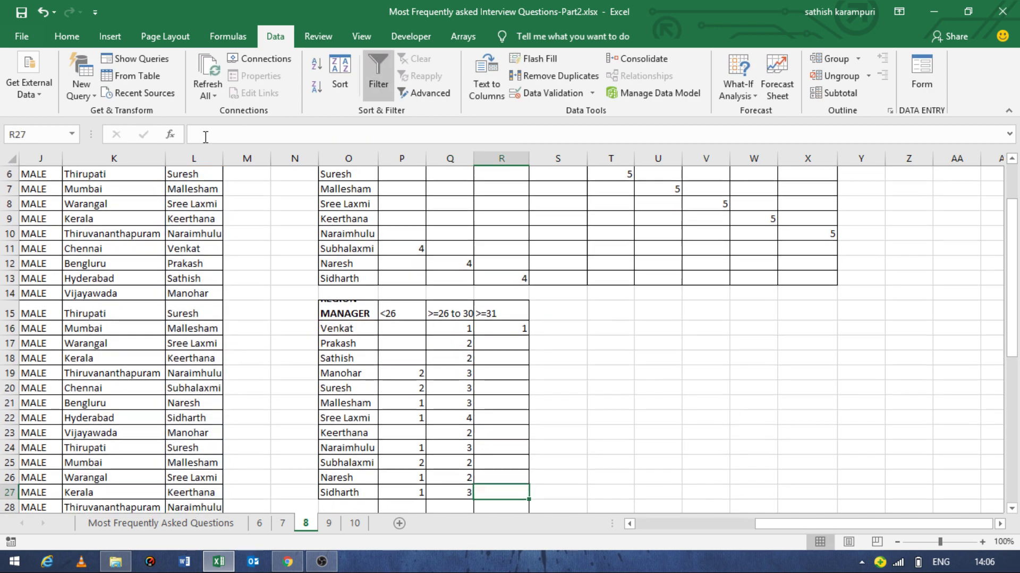
key(ctrl+shift+Up)
key(ctrl+d)
key(Left)
Wrap Venkat's >=31 COUNTIFS in IF(COUNTIFS(...)=0,"",COUNTIFS(...)) and fill it down to R27.
key(Up)
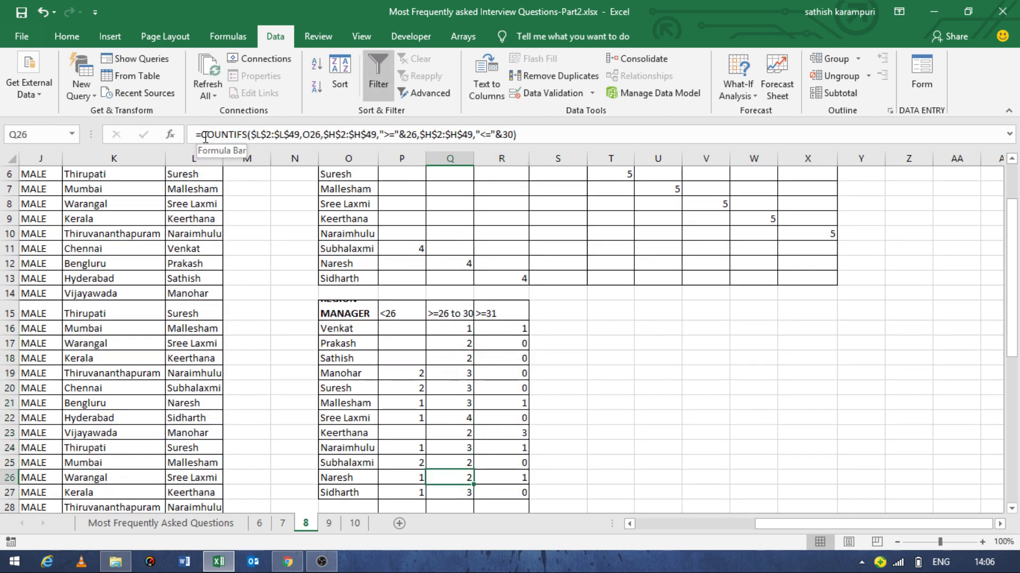
key(Right)
key(ctrl+Up)
key(Down)
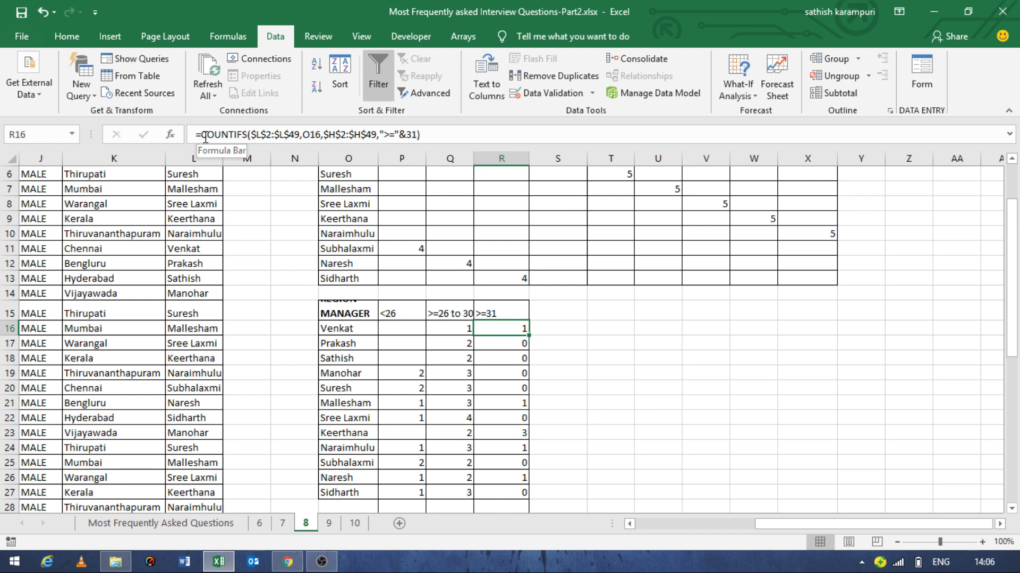
key(F2)
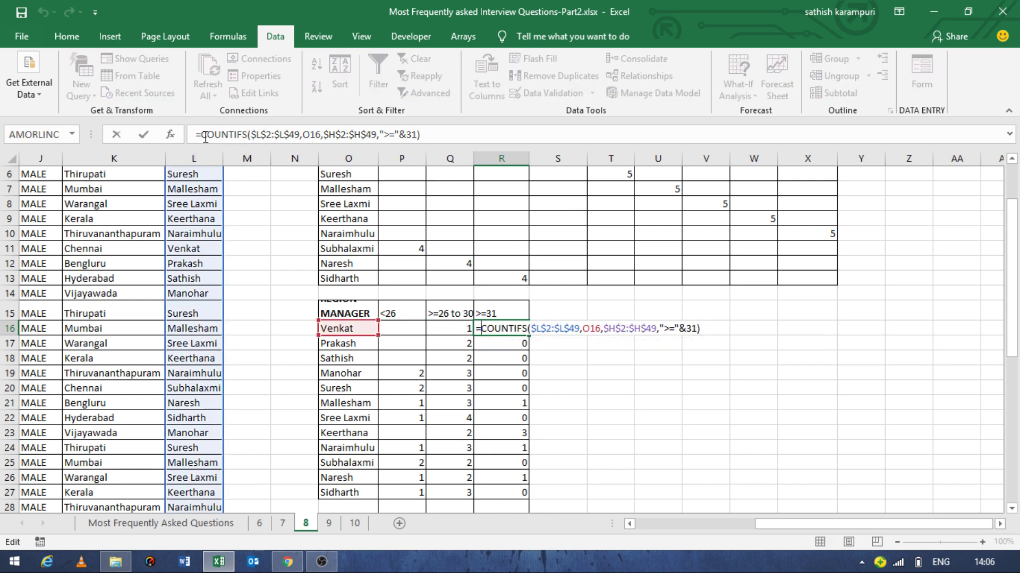
text(IF()
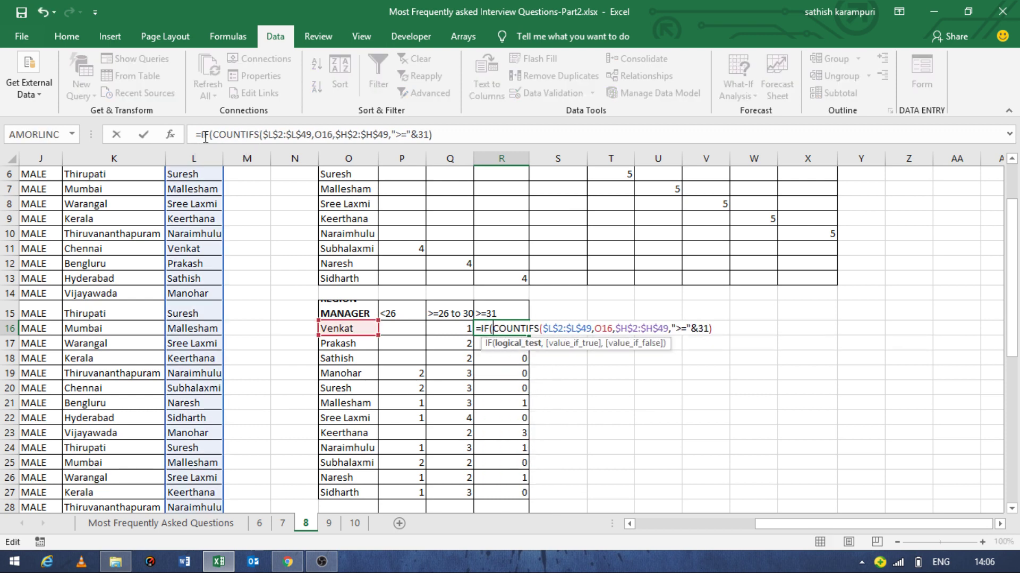
key(shift+End)
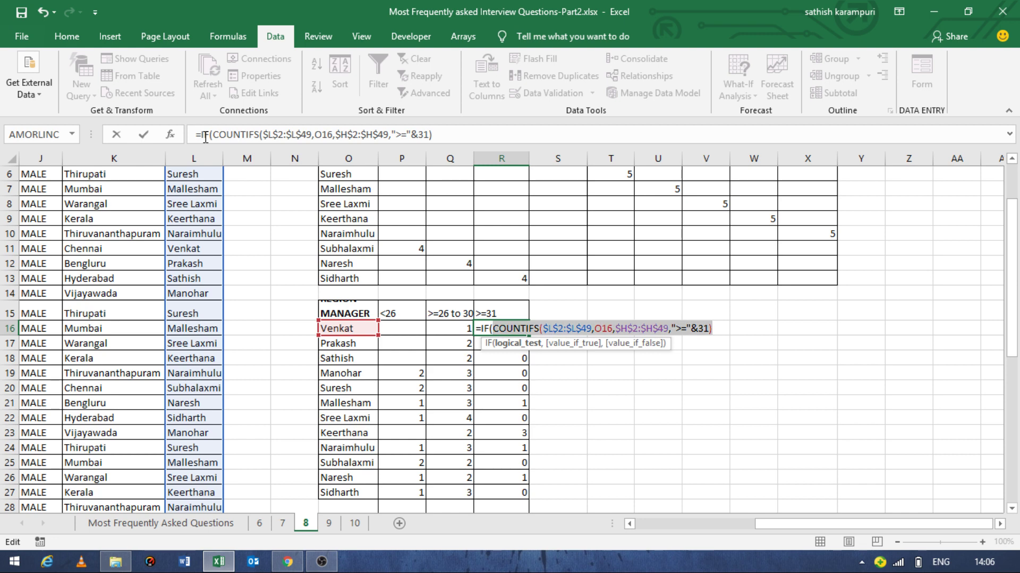
key(End)
text(0,"")
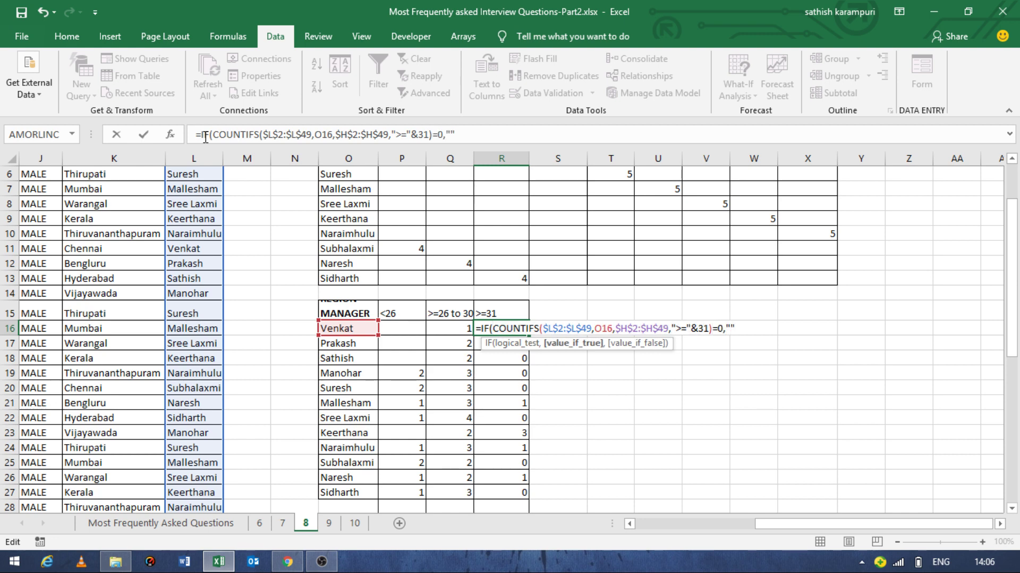
text(,)
key(ctrl+v)
key(Return)
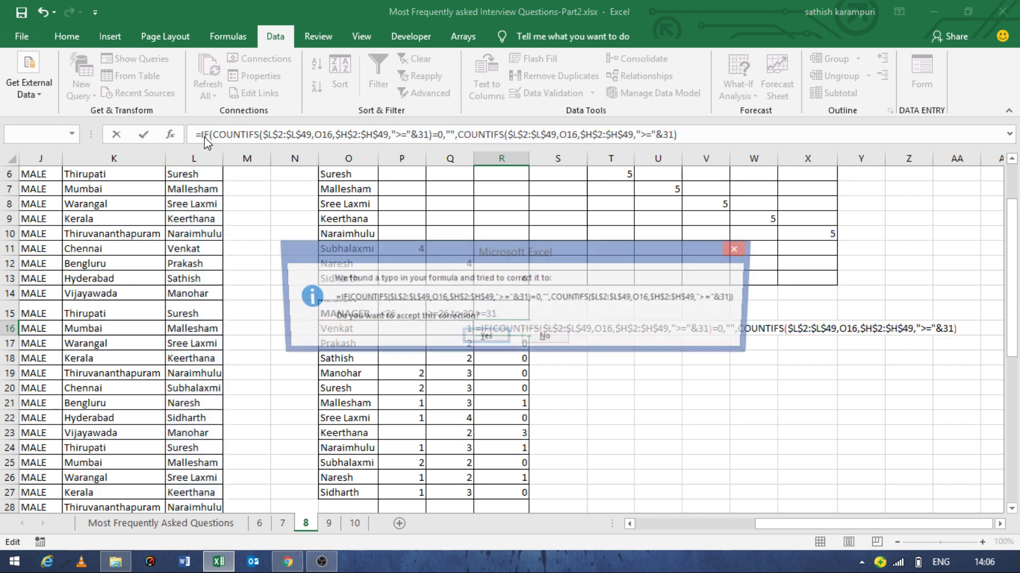
key(Return)
key(Up)
key(ctrl+shift+Down)
key(ctrl+d)
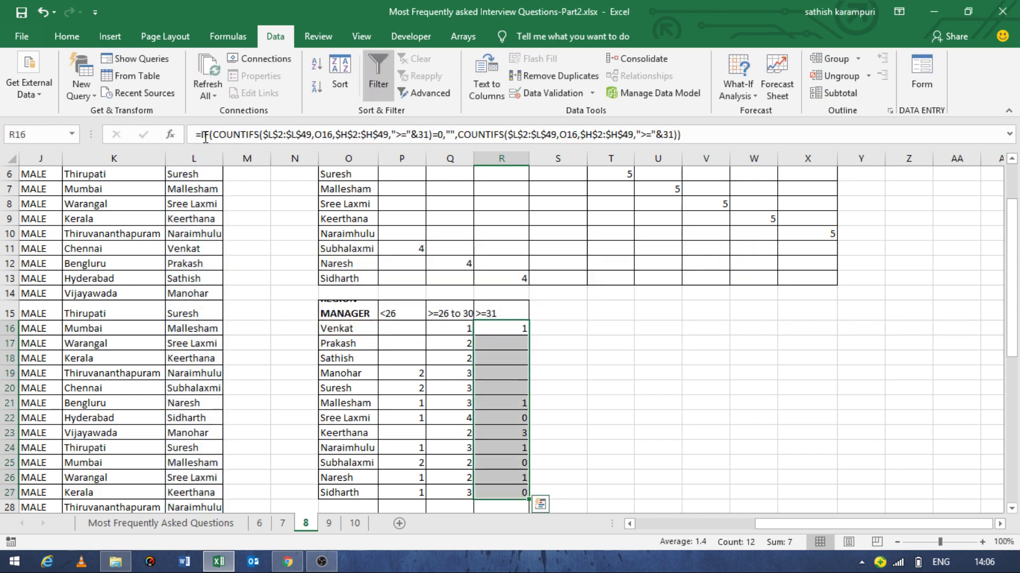
Select the <26 counts down through the total cell P28 for summing.
key(Left)
key(Left)
key(ctrl+shift+Down)
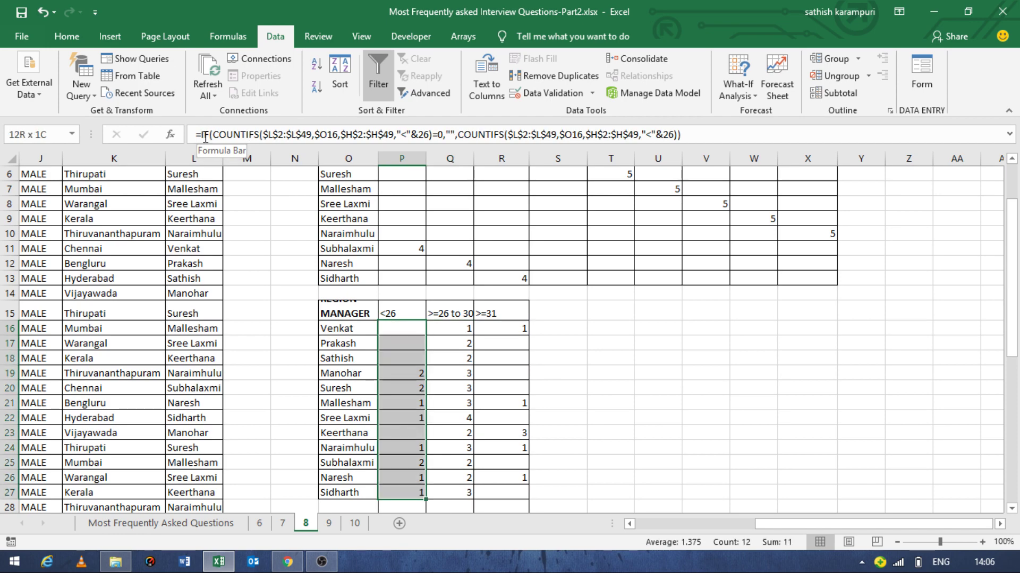
key(ctrl+Down)
key(ctrl+shift+Down)
key(shift+Down)
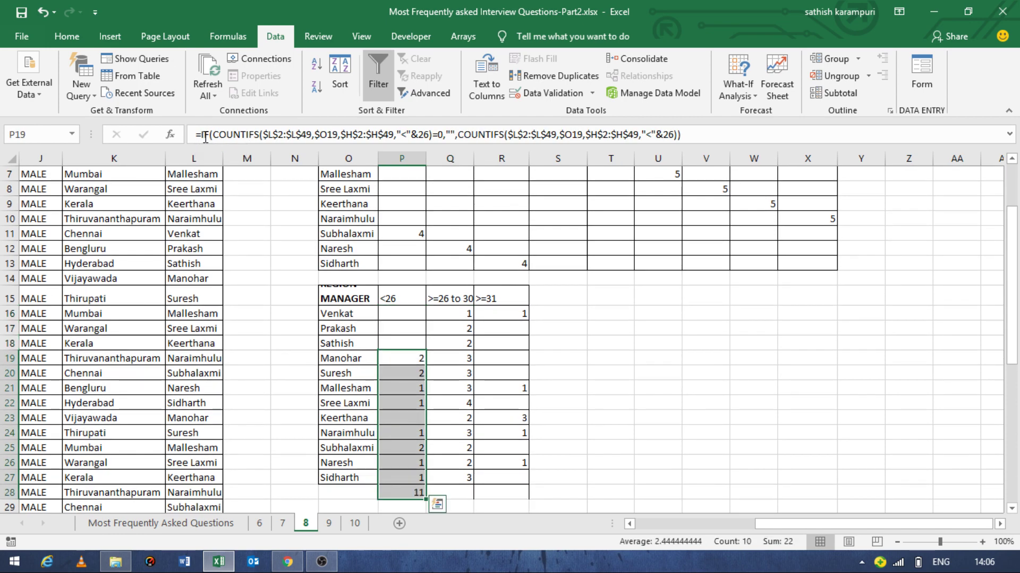
AutoSum the <26 column and copy the SUM across row 28, giving 11, 25 and 6.
key(alt+equal)
key(shift+Right)
key(shift+Right)
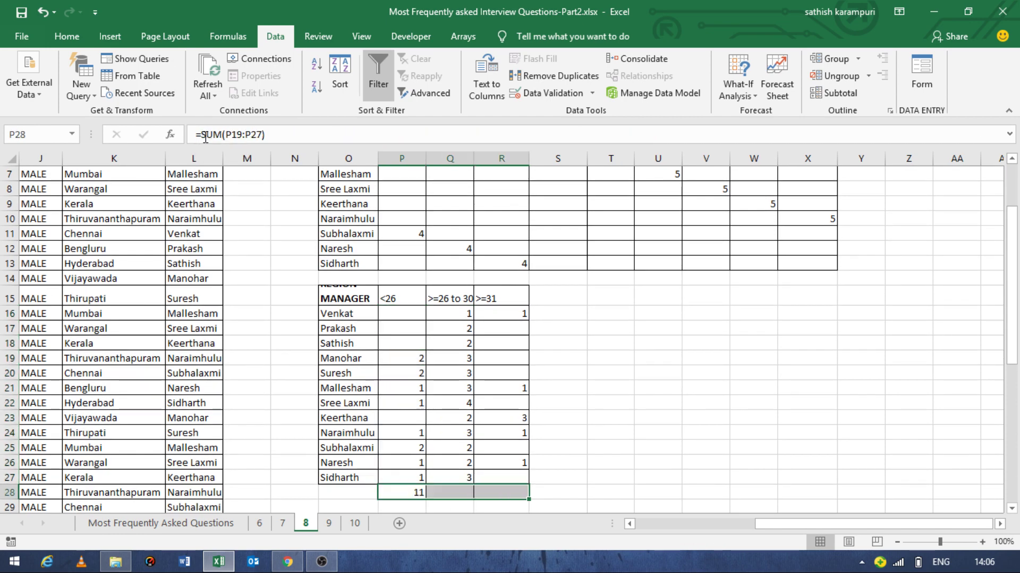
key(ctrl+r)
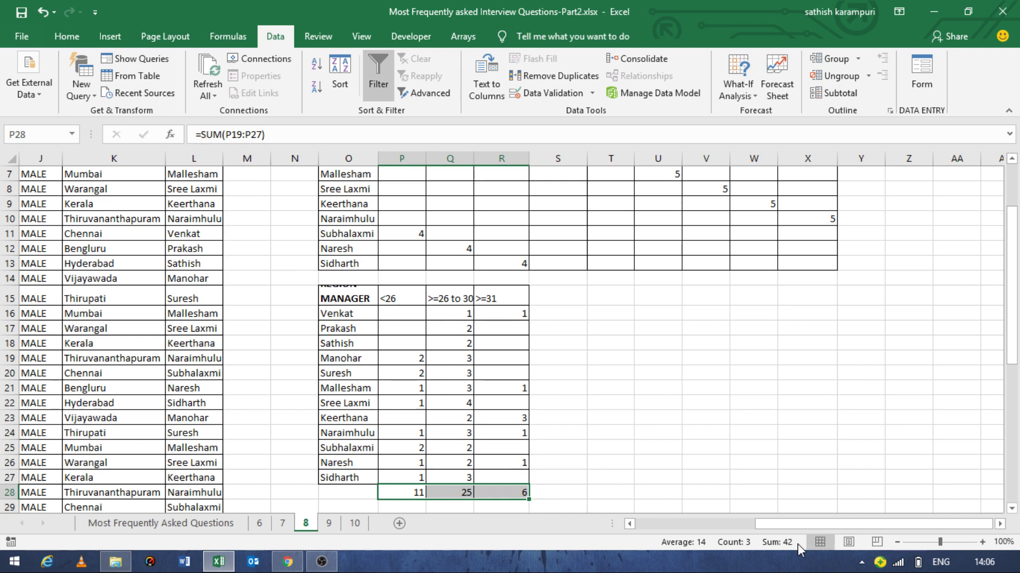
click(138, 429)
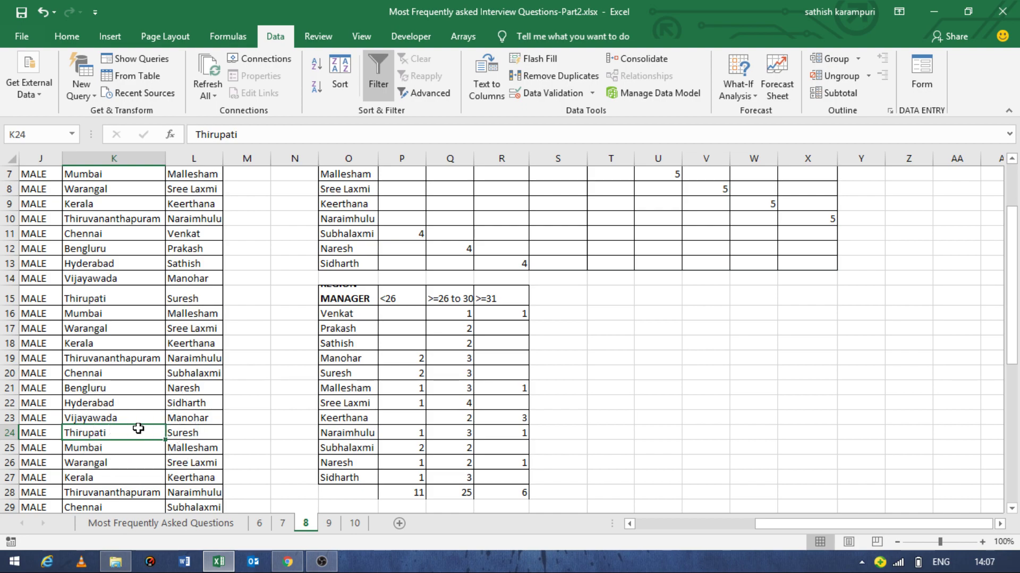
key(ctrl+Home)
key(Down)
key(Right)
key(Right)
key(Right)
key(Right)
key(Right)
key(Right)
key(Right)
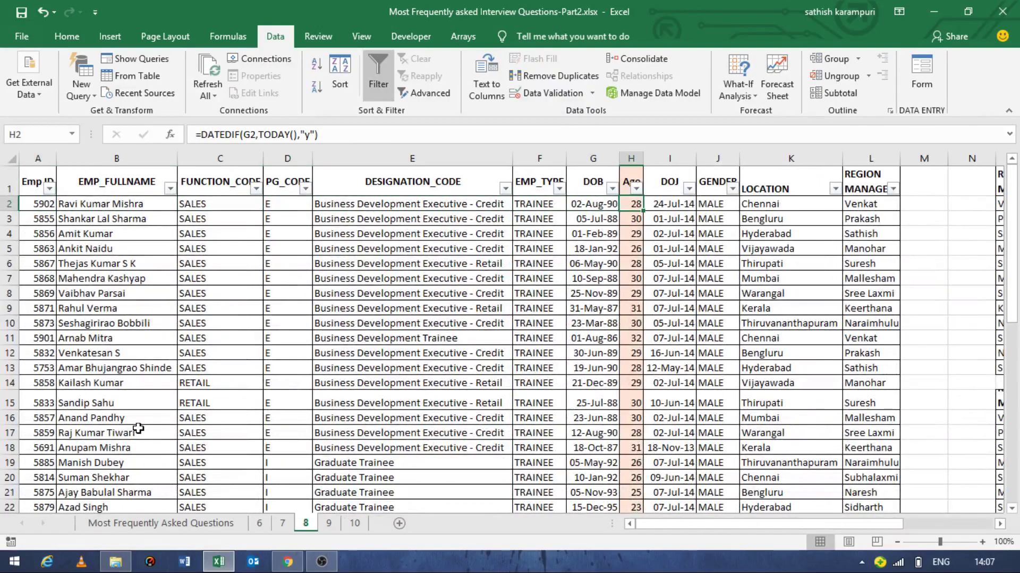
key(ctrl+shift+Down)
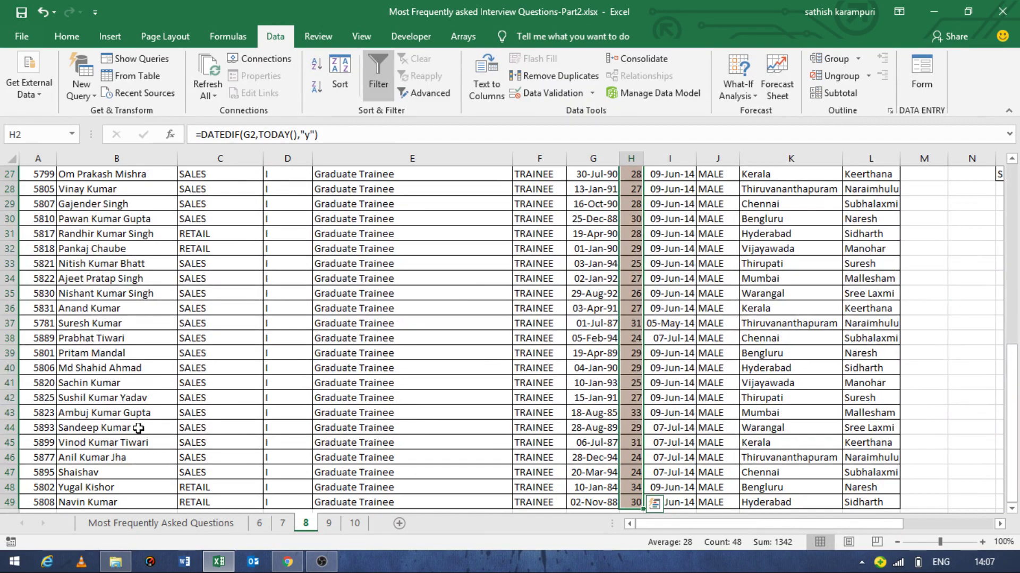
key(ctrl+Right)
key(ctrl+Right)
key(ctrl+Right)
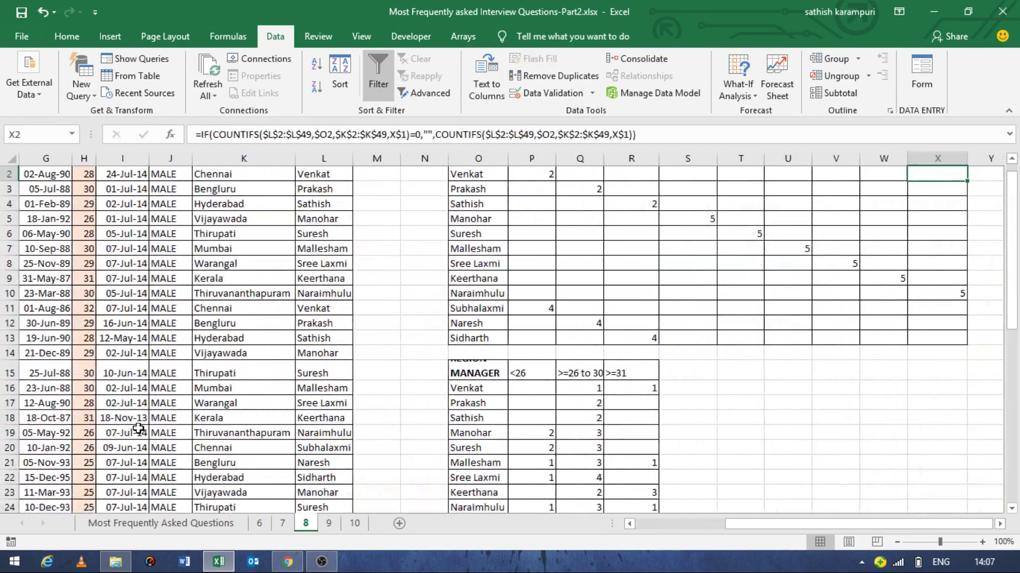
key(Left)
key(Left)
key(Down)
key(Down)
key(Down)
key(Down)
key(Down)
key(Down)
key(Down)
key(Down)
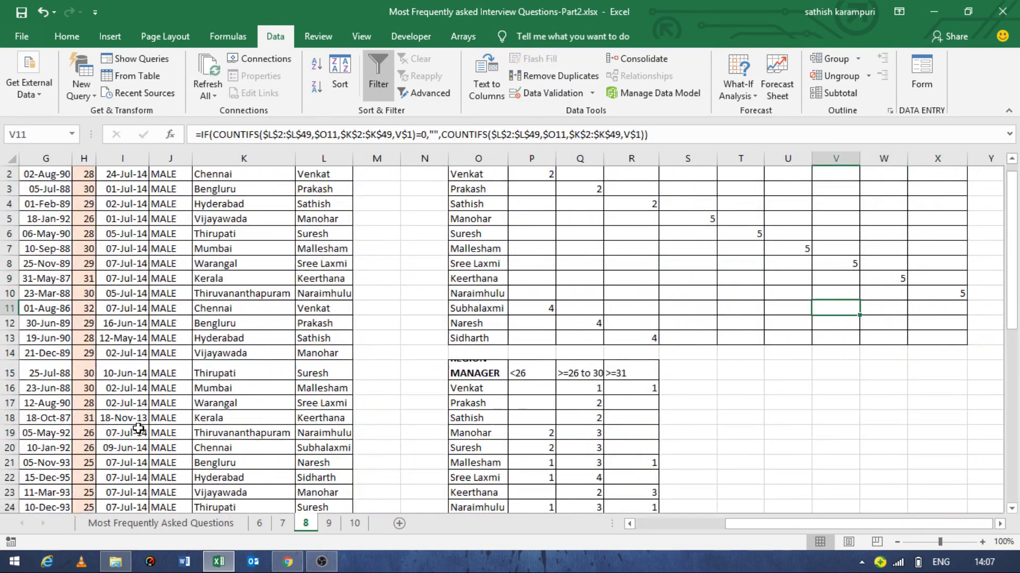
key(Down)
key(Down)
key(Left)
key(Left)
key(Left)
key(Down)
key(Down)
key(Left)
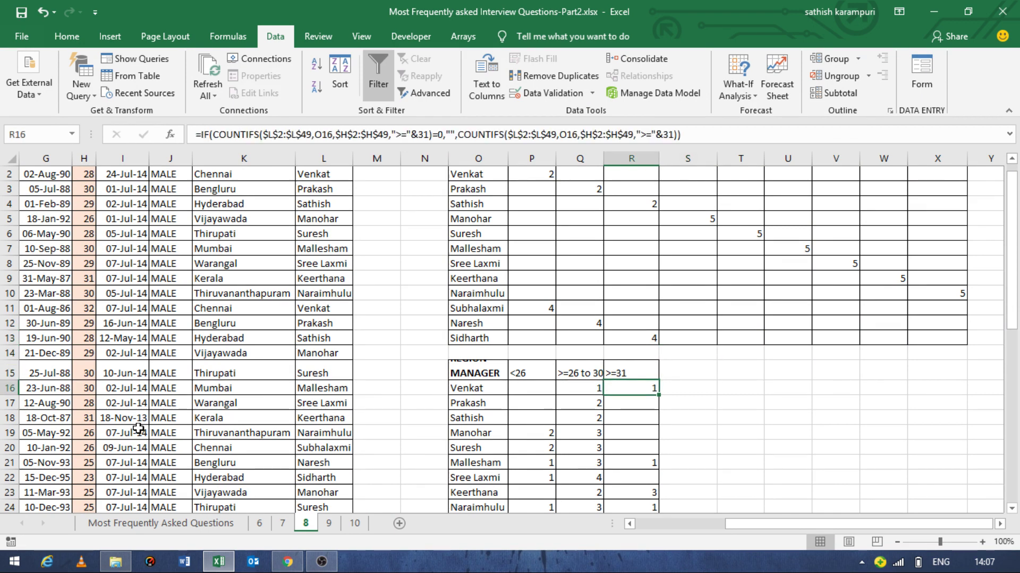
key(Left)
key(Left)
Review the 26–30 counts and inspect the total formulas in Q28 and P28.
key(Right)
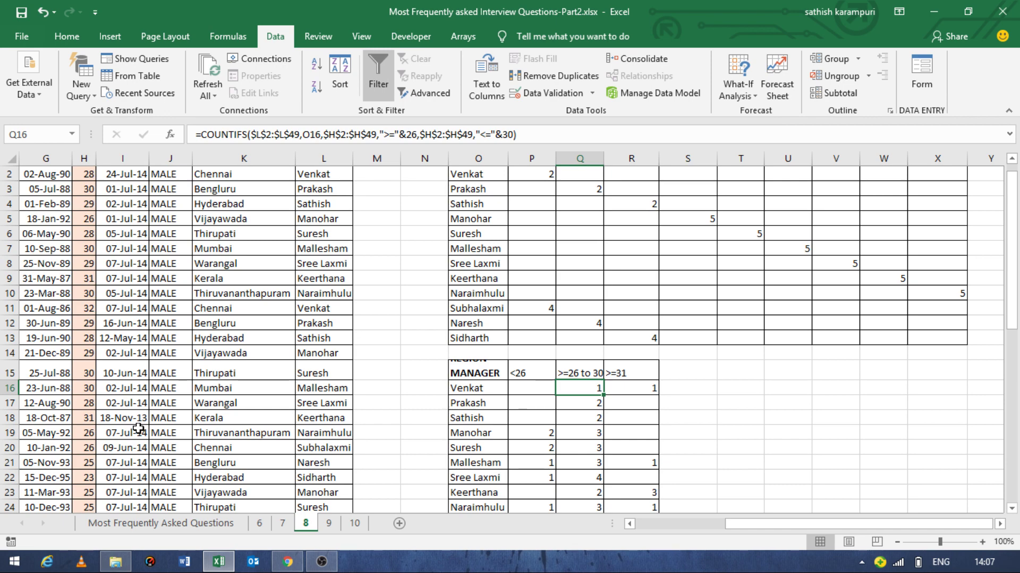
key(ctrl+shift+Down)
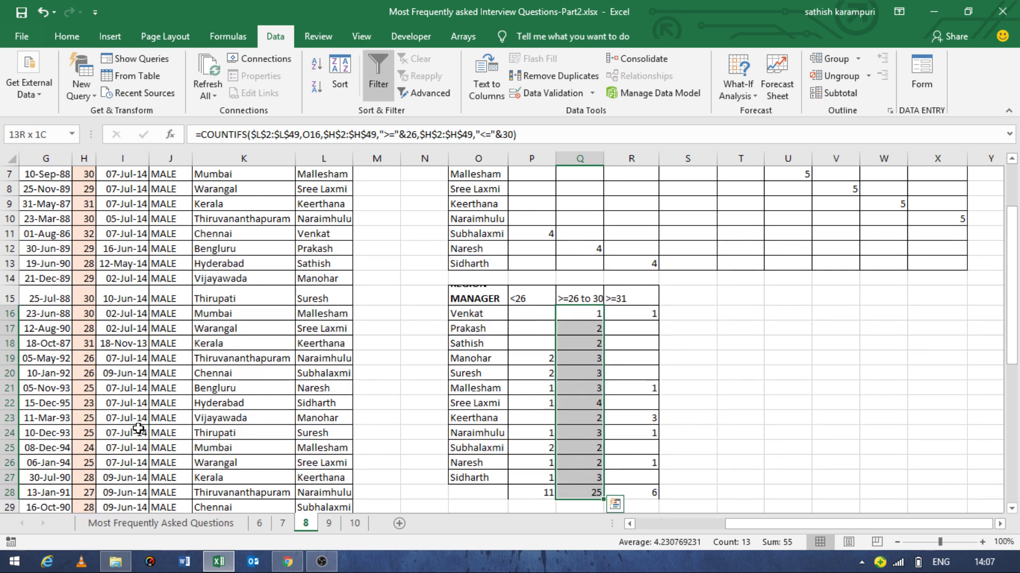
key(shift+Up)
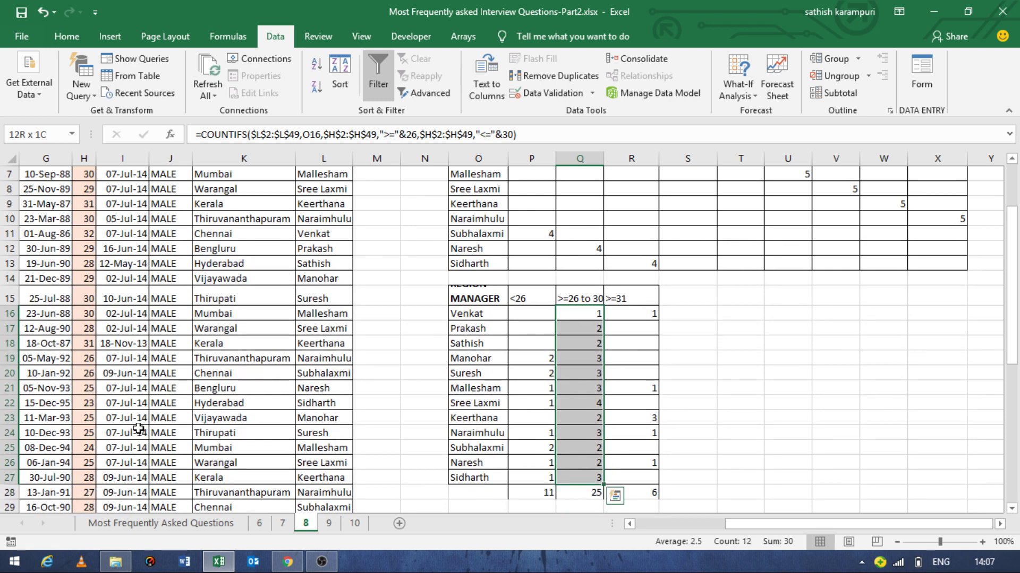
key(shift+Down)
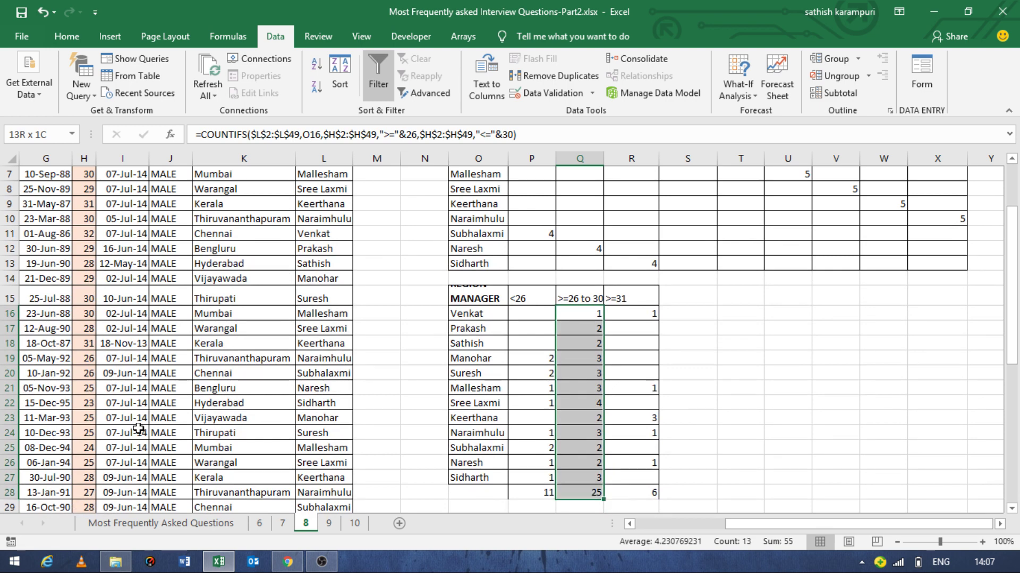
key(Down)
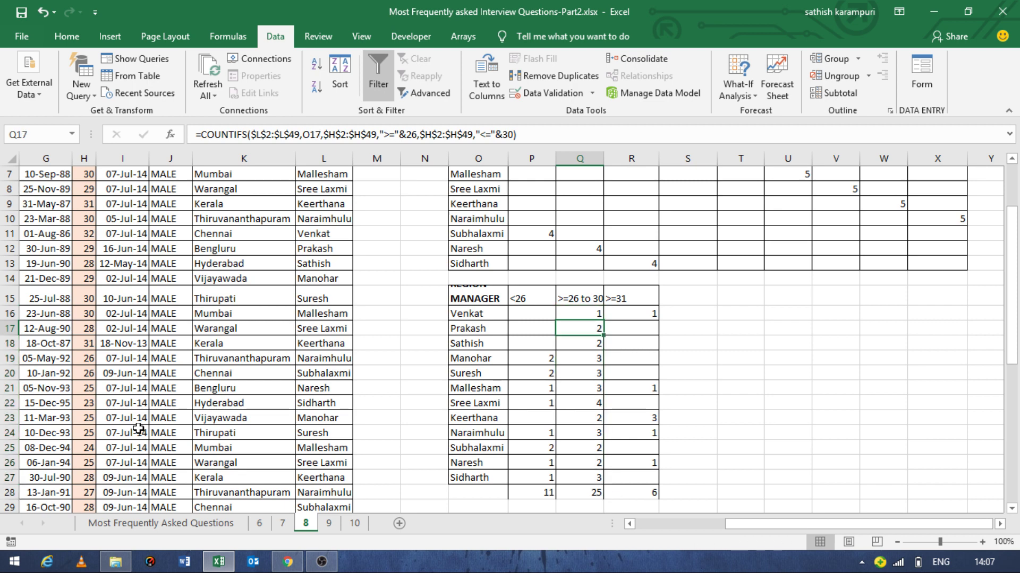
key(ctrl+Down)
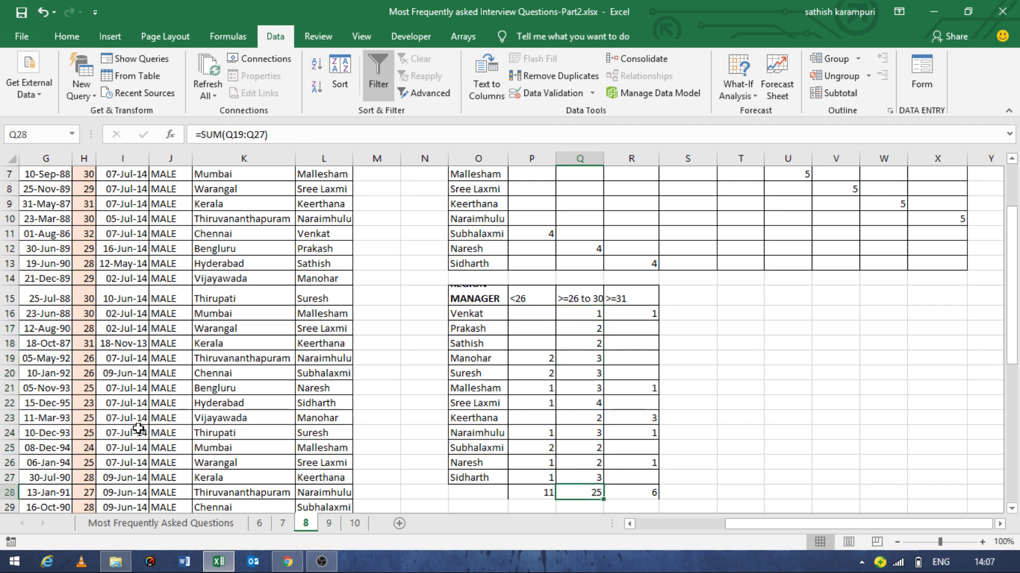
key(F2)
key(Escape)
key(Left)
key(F2)
key(Escape)
key(Right)
Replace Q28 with an AutoSum over all 26–30 manager counts, giving 30.
key(Delete)
key(Up)
key(Up)
key(Up)
key(Up)
key(shift+Down)
key(shift+Down)
key(shift+Down)
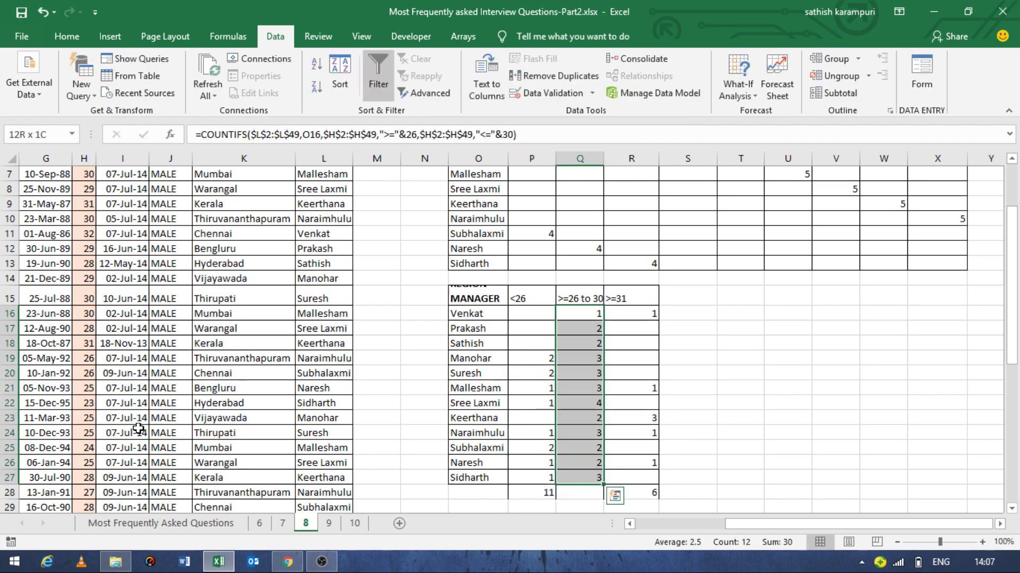
key(alt+equal)
key(Down)
Copy the corrected Q28 sum into P28 and R28, giving totals 11, 30 and 7.
key(Left)
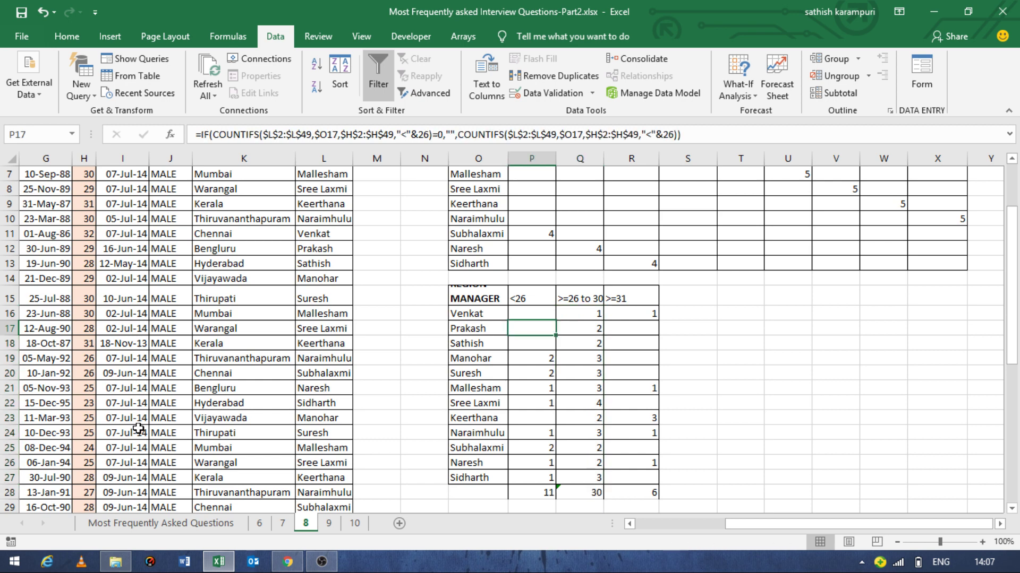
key(Left)
key(Left)
key(Right)
key(Right)
key(Down)
key(Down)
key(Down)
key(Down)
key(Right)
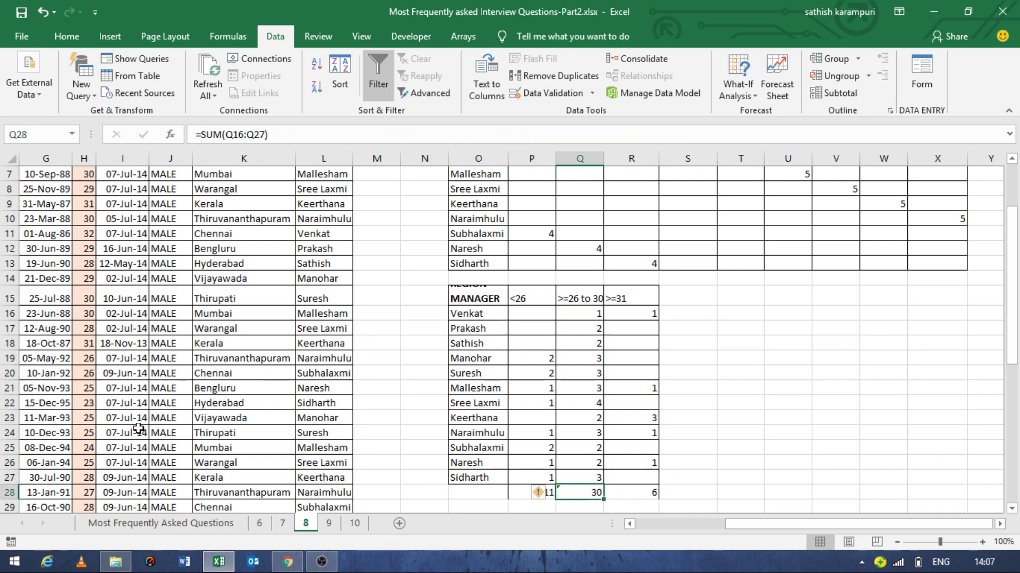
key(Left)
key(Right)
key(ctrl+c)
key(Left)
key(ctrl+v)
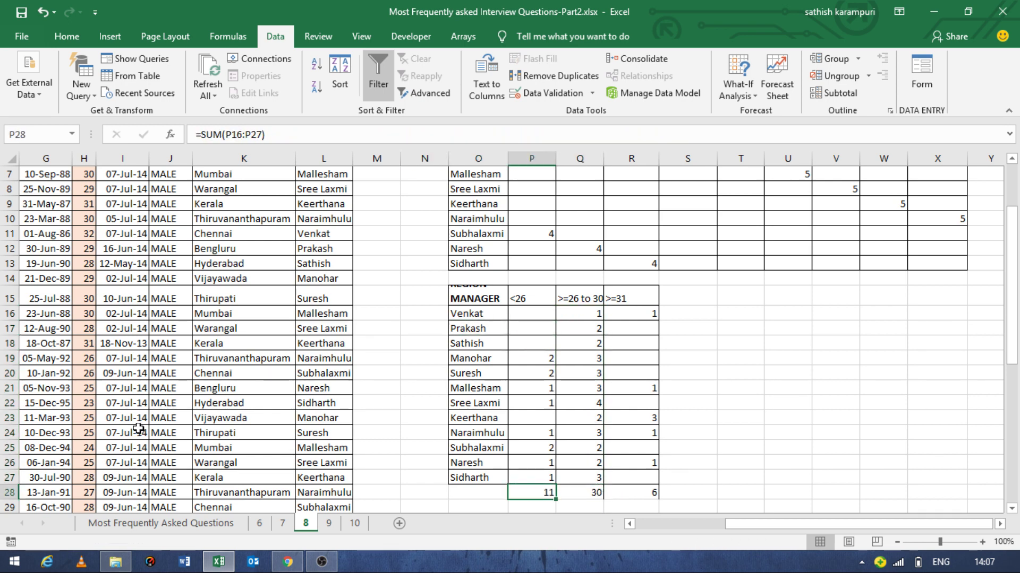
key(shift+Right)
key(shift+Right)
key(ctrl+v)
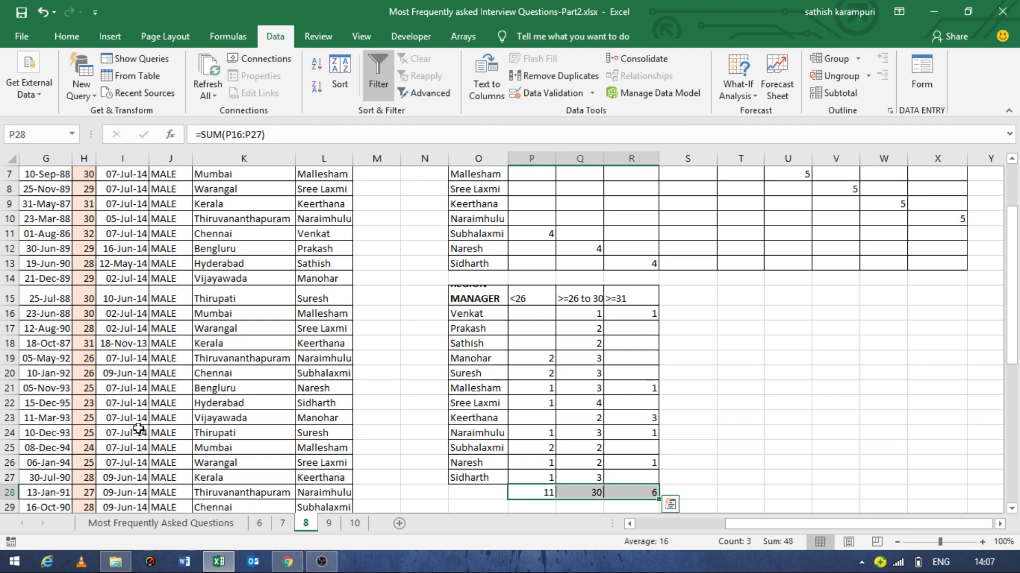
key(Right)
key(Left)
key(shift+Right)
key(shift+Right)
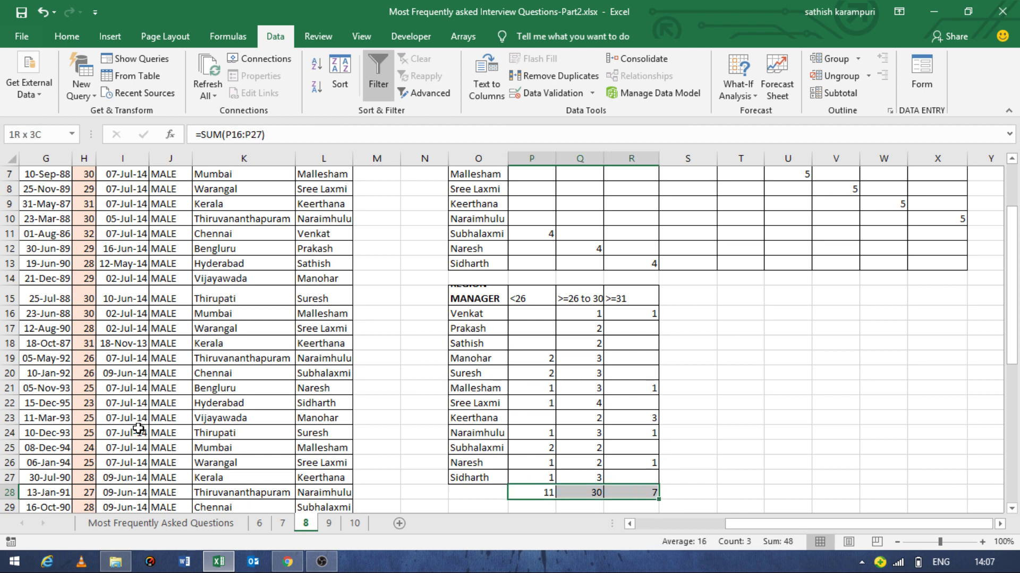
Check the source Age values, then return to the manager-by-age table headers.
key(Left)
key(Left)
key(Left)
key(Left)
key(Left)
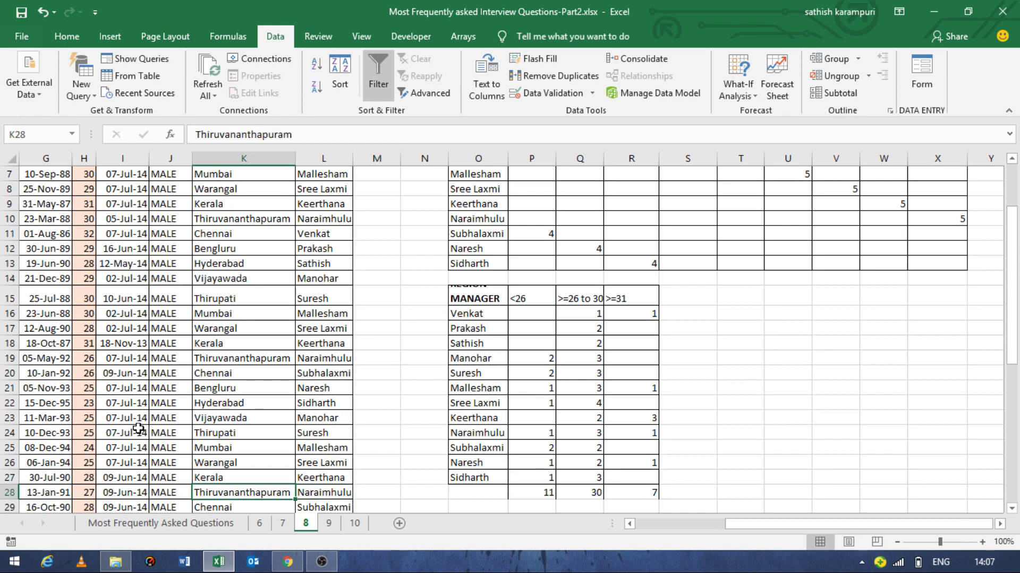
key(Left)
key(ctrl+Up)
key(Down)
key(Right)
key(Left)
key(Left)
key(Left)
key(ctrl+shift+Down)
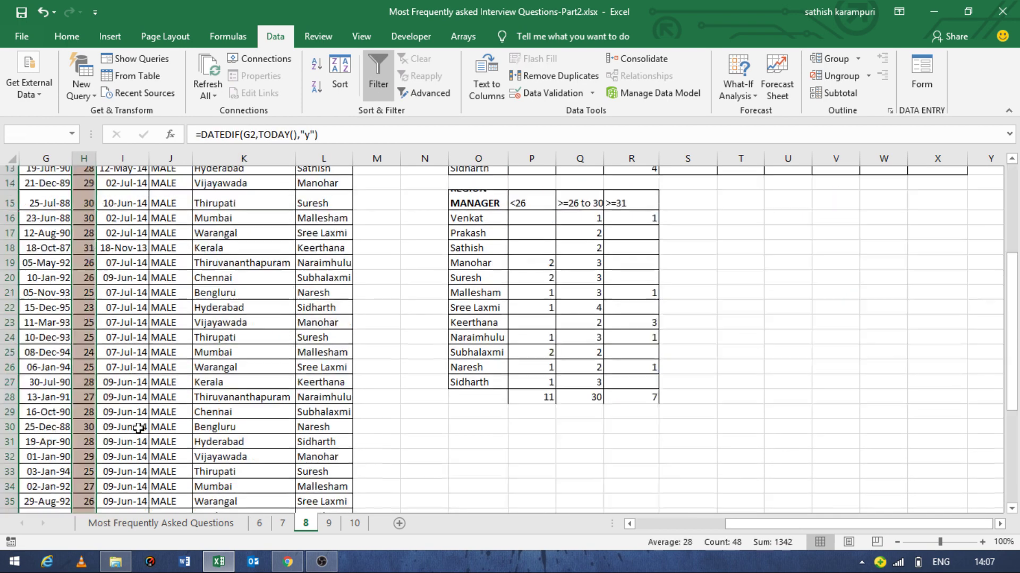
key(Up)
key(Right)
key(Right)
key(Right)
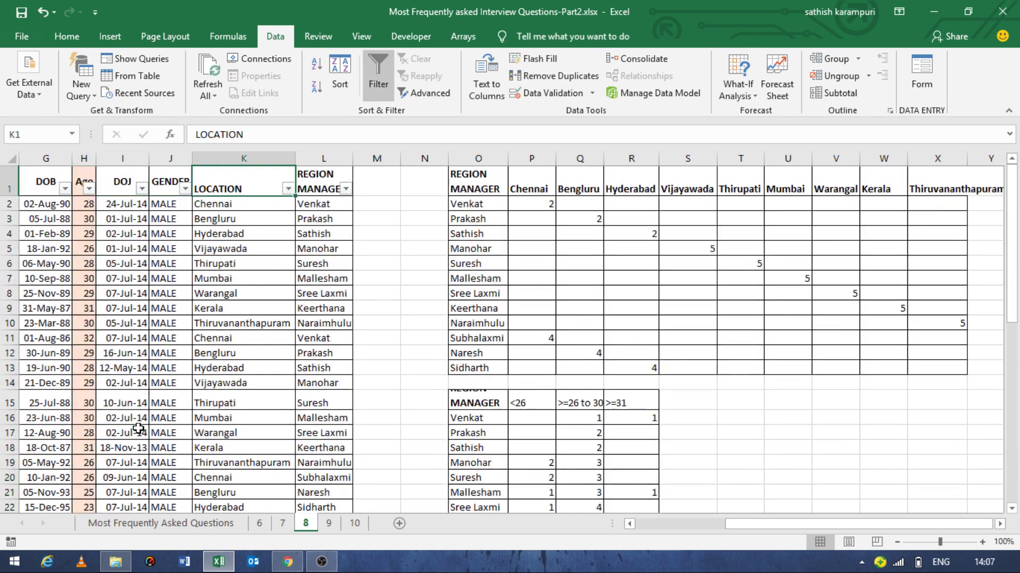
key(Right)
key(Right)
key(Right)
key(Down)
key(Down)
key(Right)
key(ctrl+Down)
key(ctrl+Down)
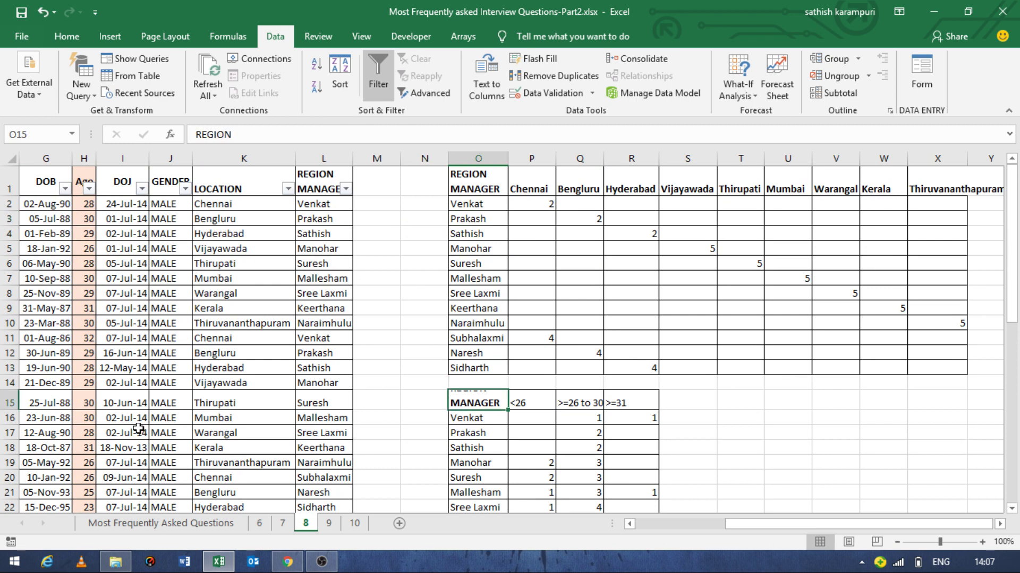
key(Right)
key(Right)
Go to Venkat's <26 count cell P16.
key(Left)
key(Down)
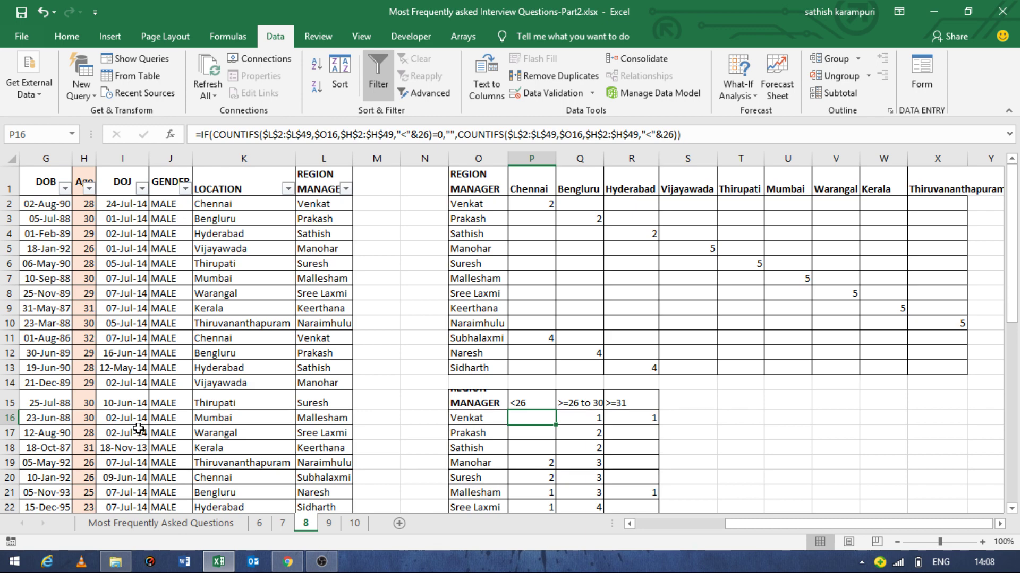
Follow question 9's hyperlink from the questions sheet to its employee data.
key(ctrl+Page_Up)
key(ctrl+Page_Up)
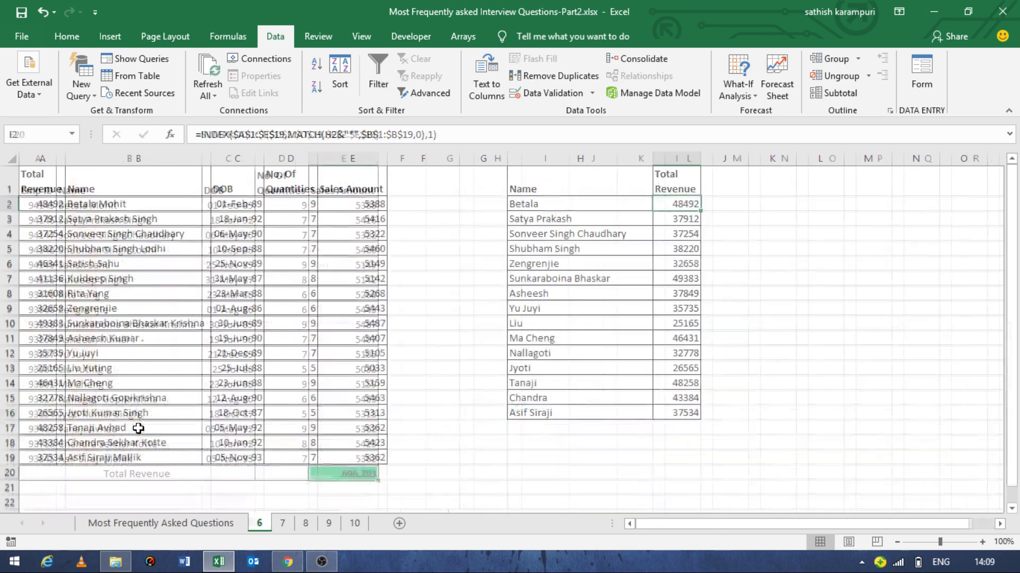
key(ctrl+Page_Up)
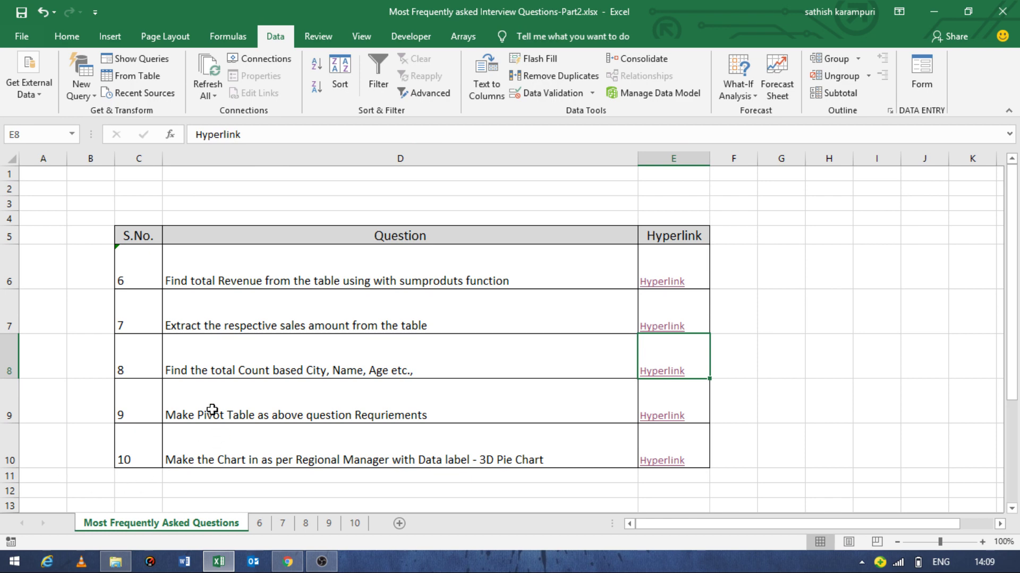
click(212, 410)
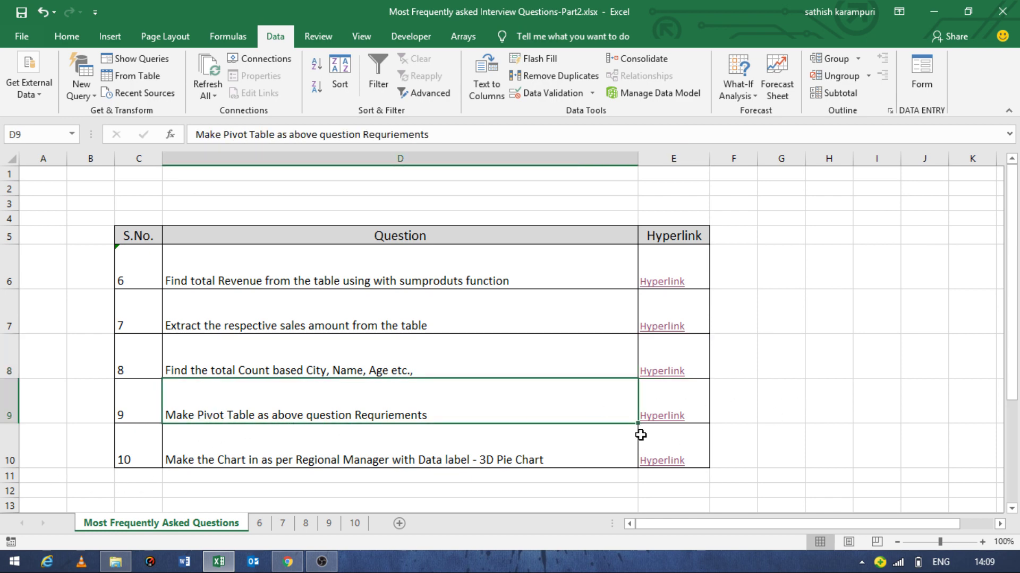
click(659, 419)
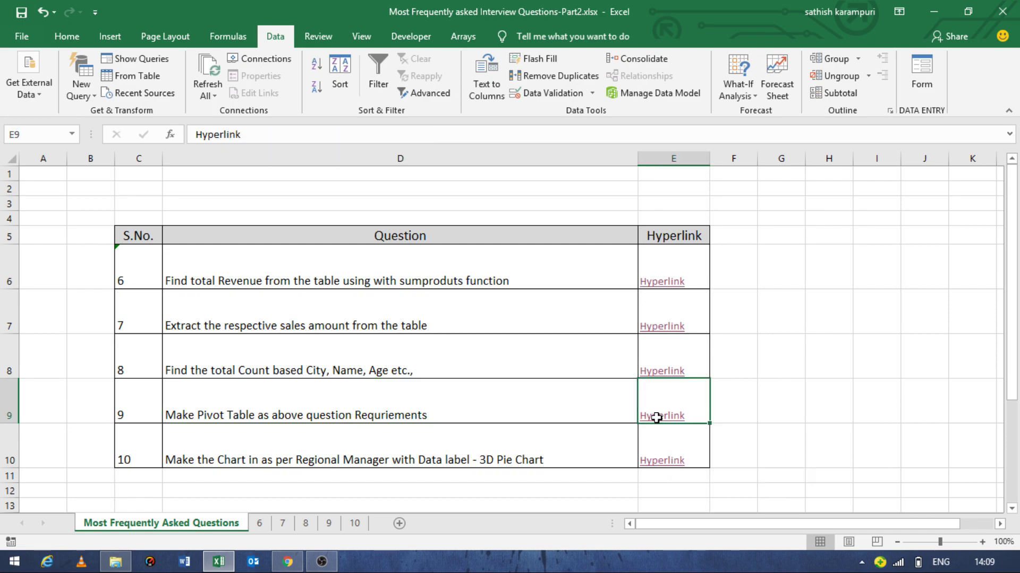
click(299, 305)
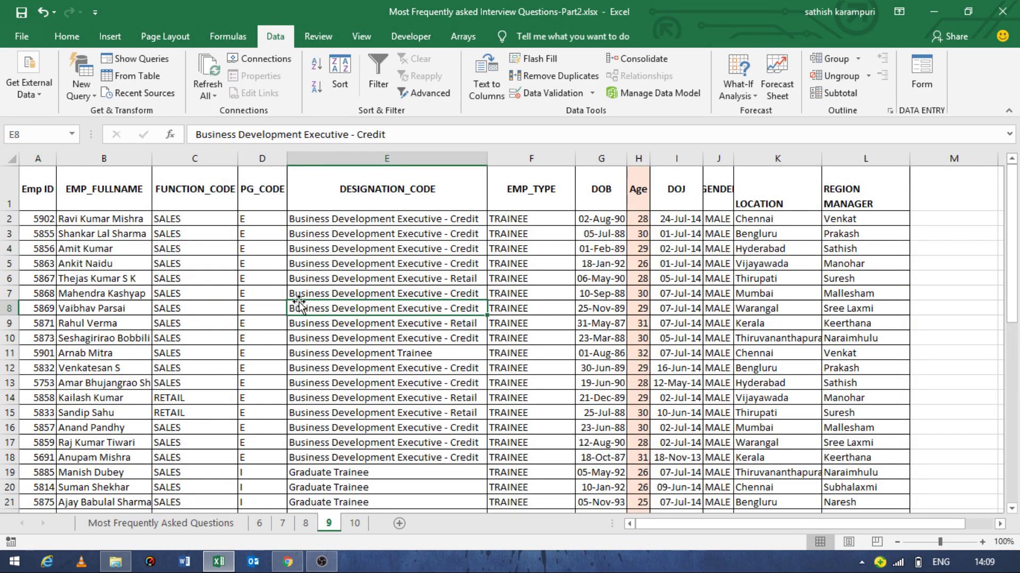
Start the PivotTable wizard with Alt+D+P, keeping range $A$1:$L$49 for a new report.
key(alt+d)
key(p)
key(Return)
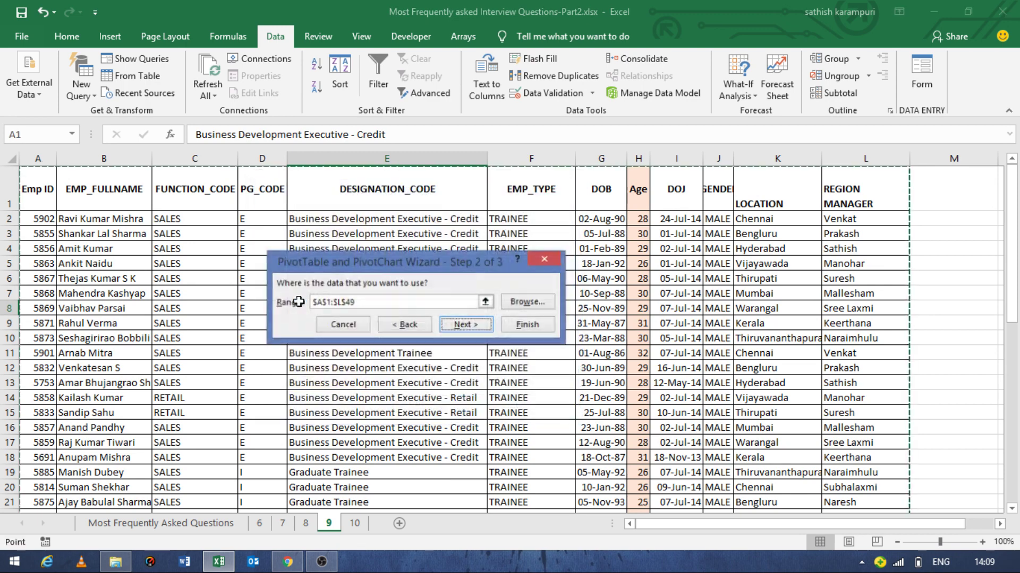
key(Return)
key(Return)
key(Return)
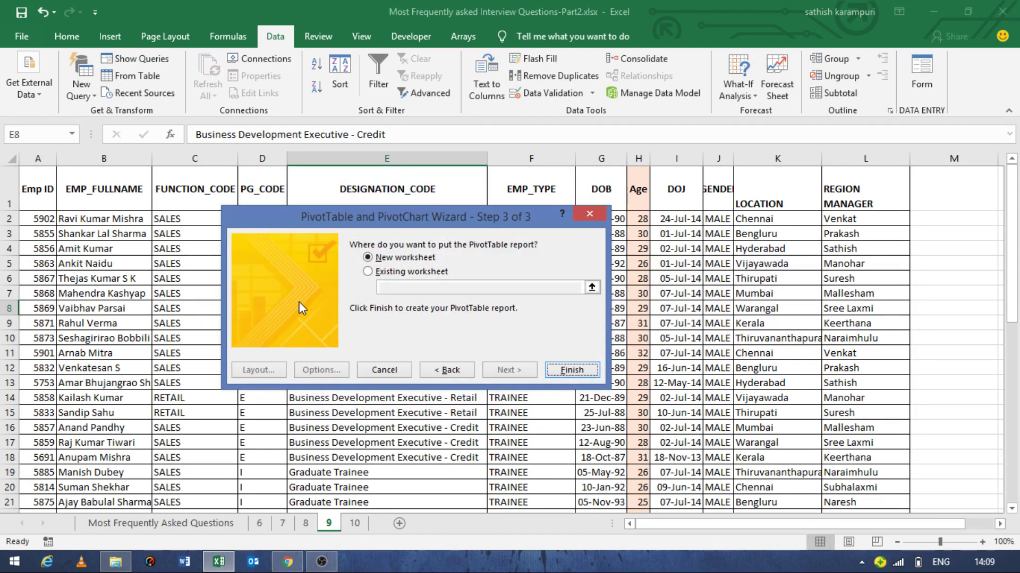
key(Return)
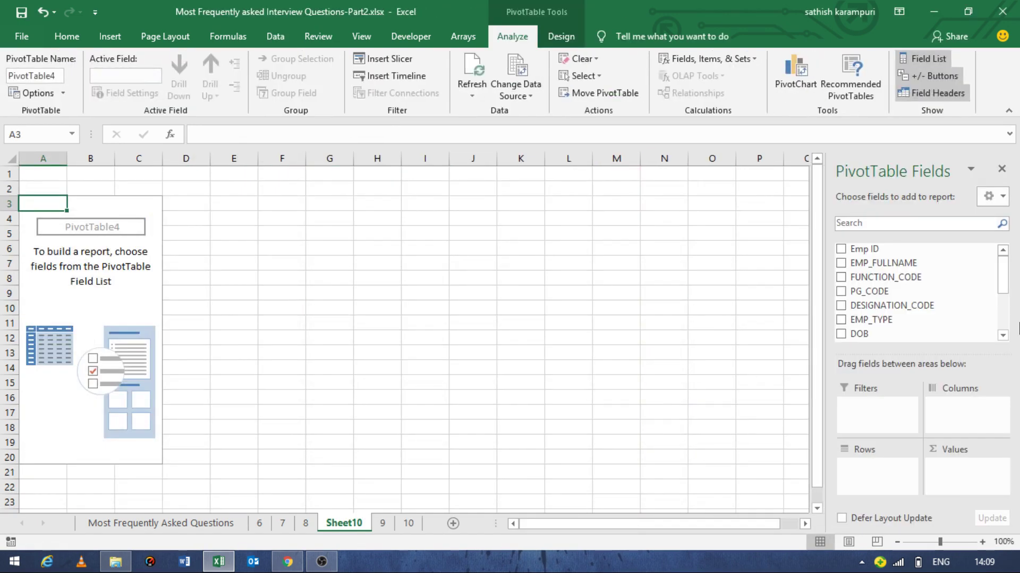
Lay out the pivot with REGION MANAGER rows, LOCATION columns and Count of REGION MANAGER values.
drag(1003, 284, 1003, 325)
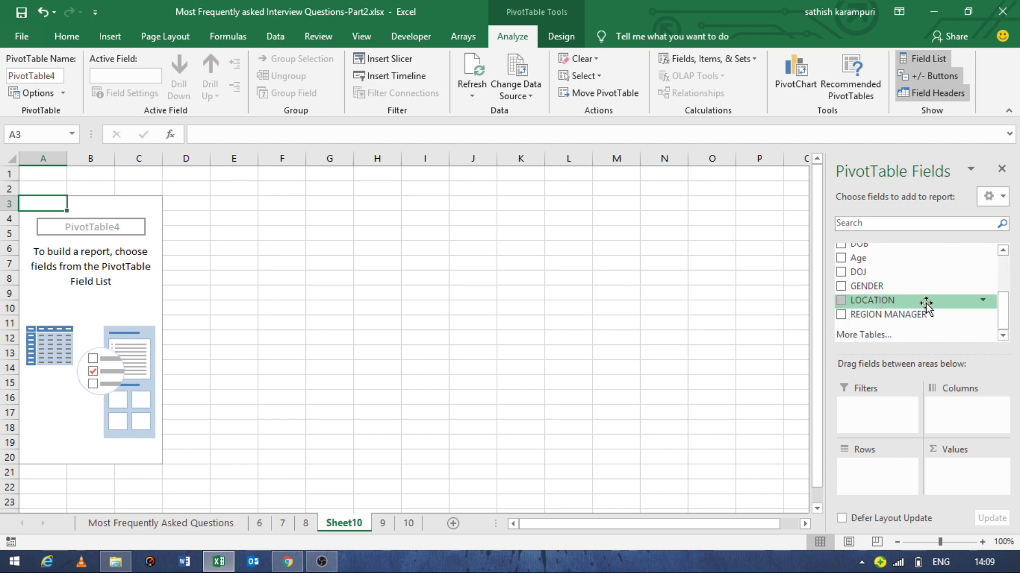
drag(915, 313, 897, 476)
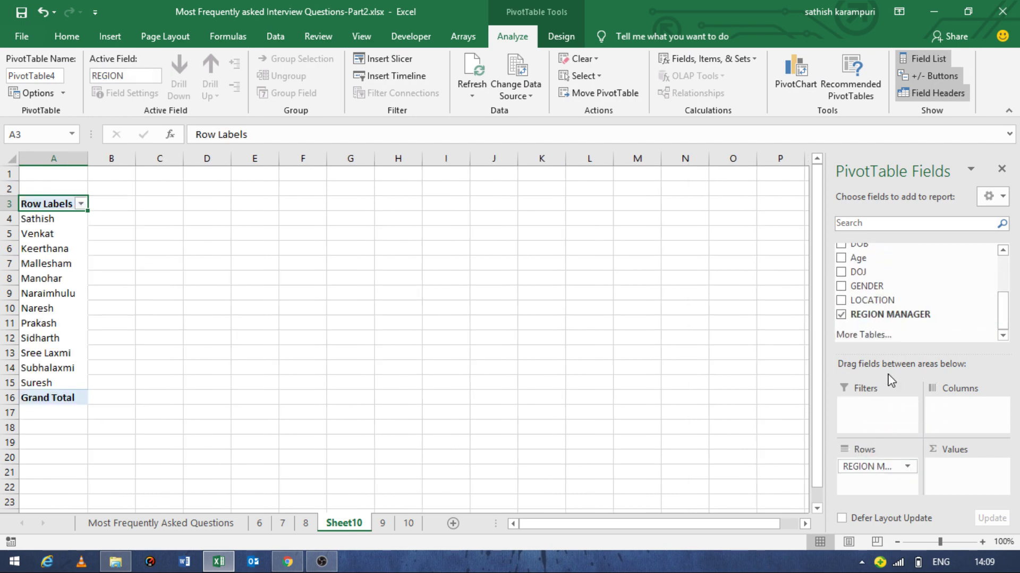
drag(882, 300, 956, 417)
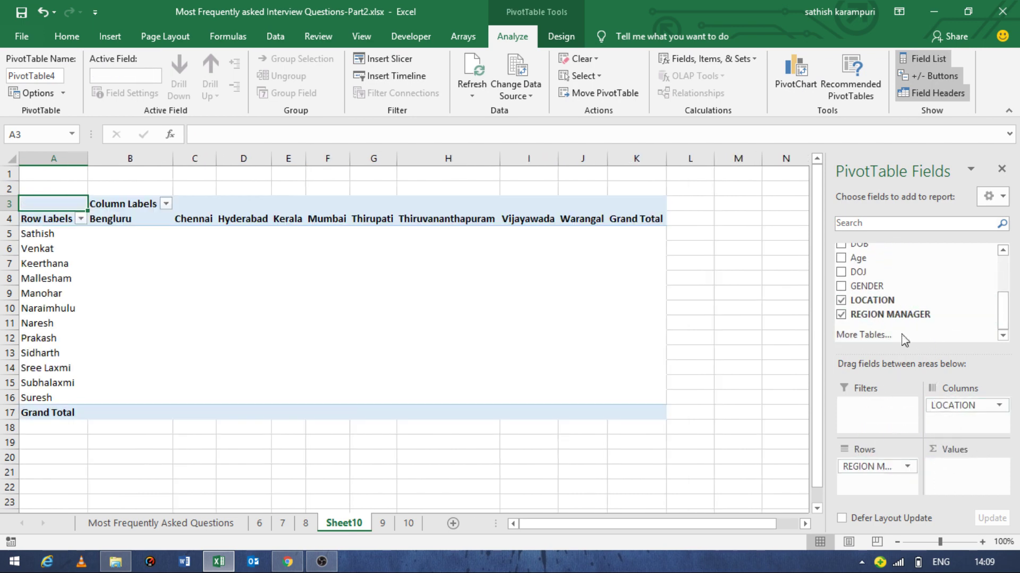
drag(890, 315, 961, 475)
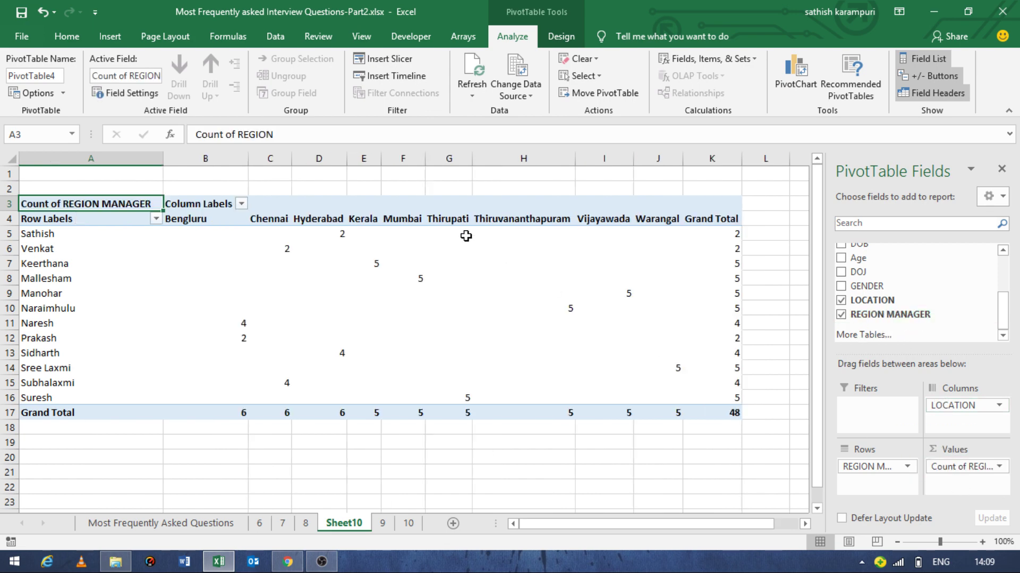
click(725, 236)
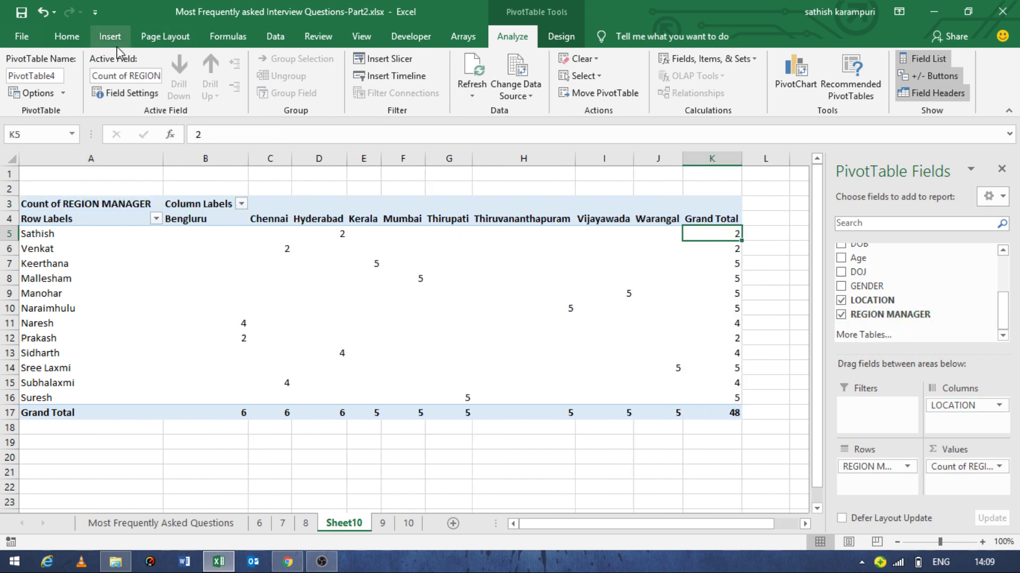
Set the pivot's Grand Totals to On for Columns Only and check the totals row.
click(559, 38)
click(62, 93)
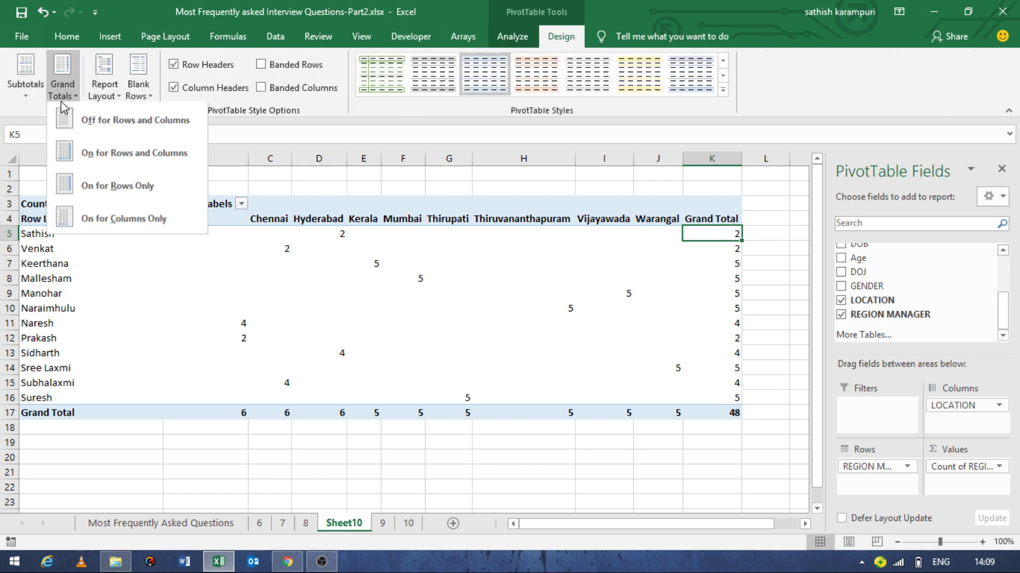
click(116, 215)
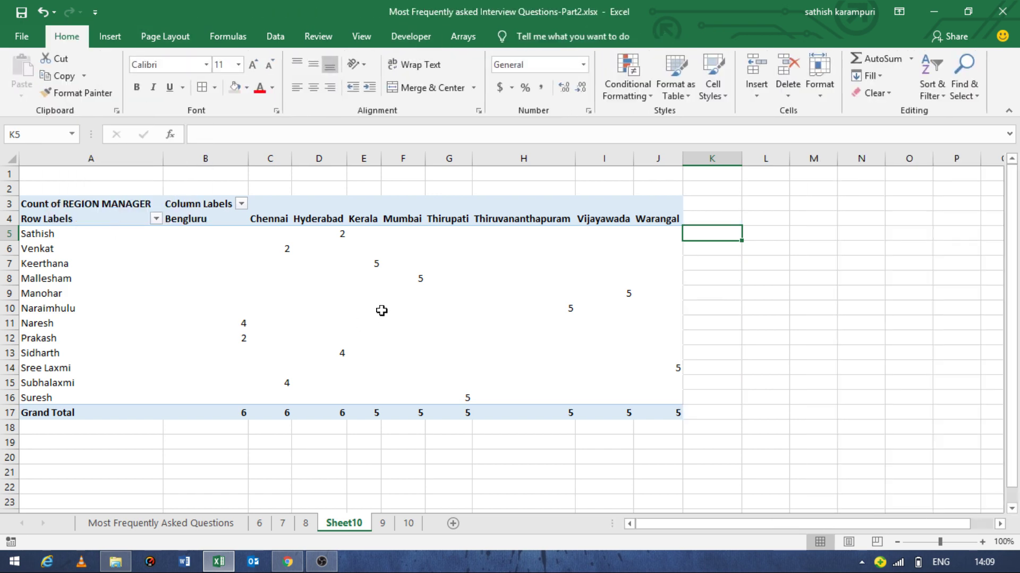
click(197, 265)
click(227, 419)
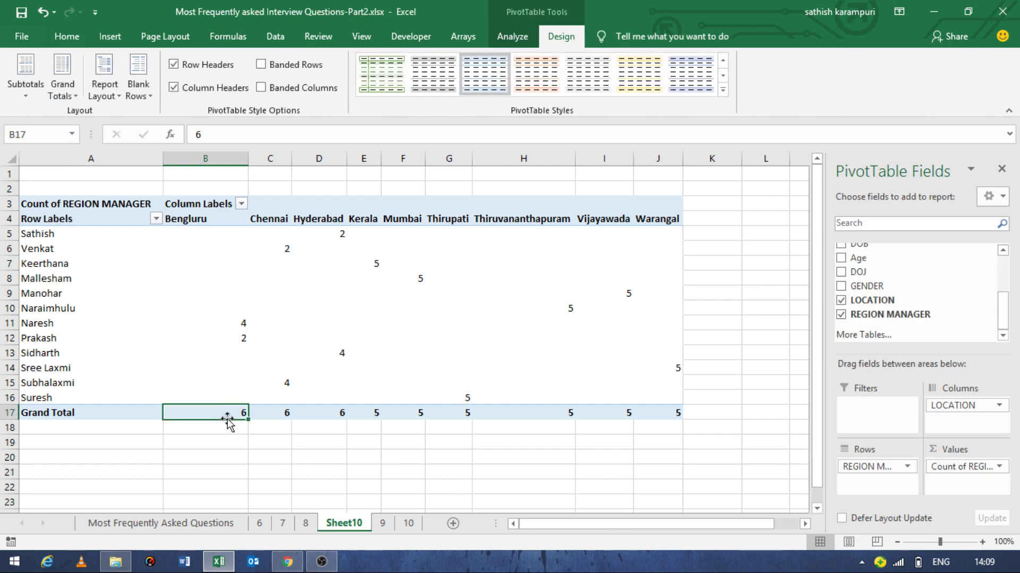
key(ctrl+shift+Right)
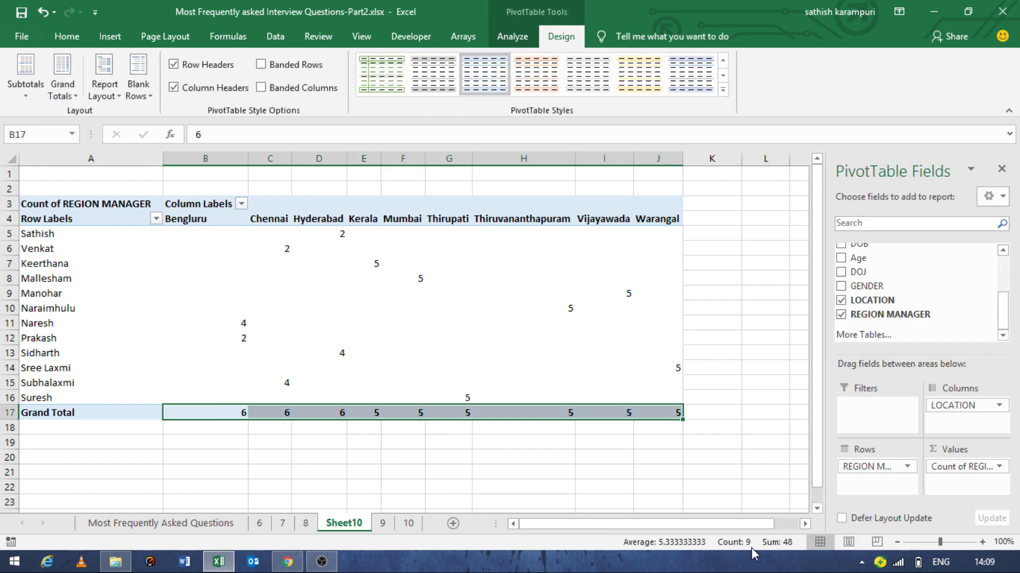
click(192, 338)
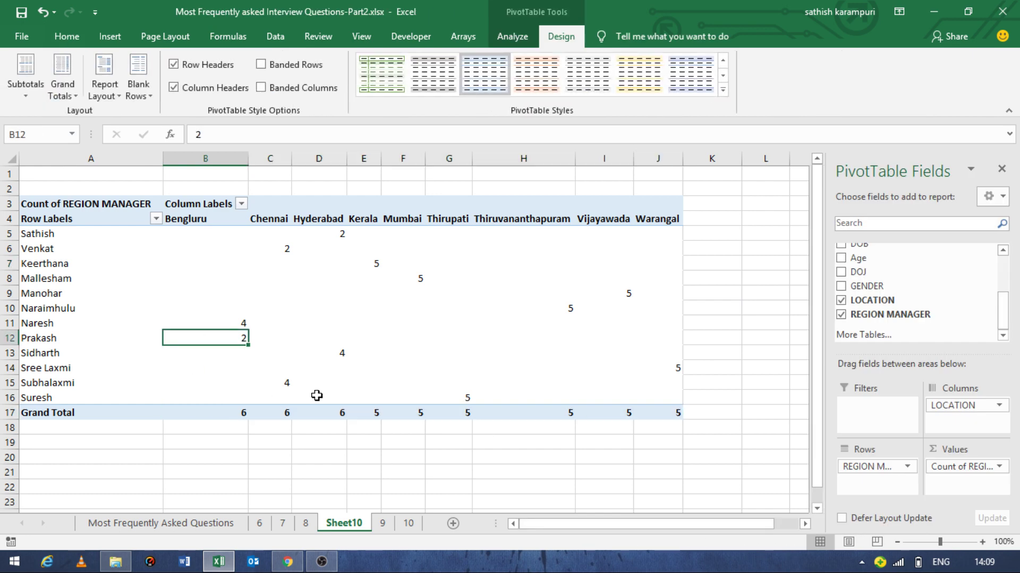
Compare against a region manager cell on sheet 8, then return to Sheet10.
click(306, 524)
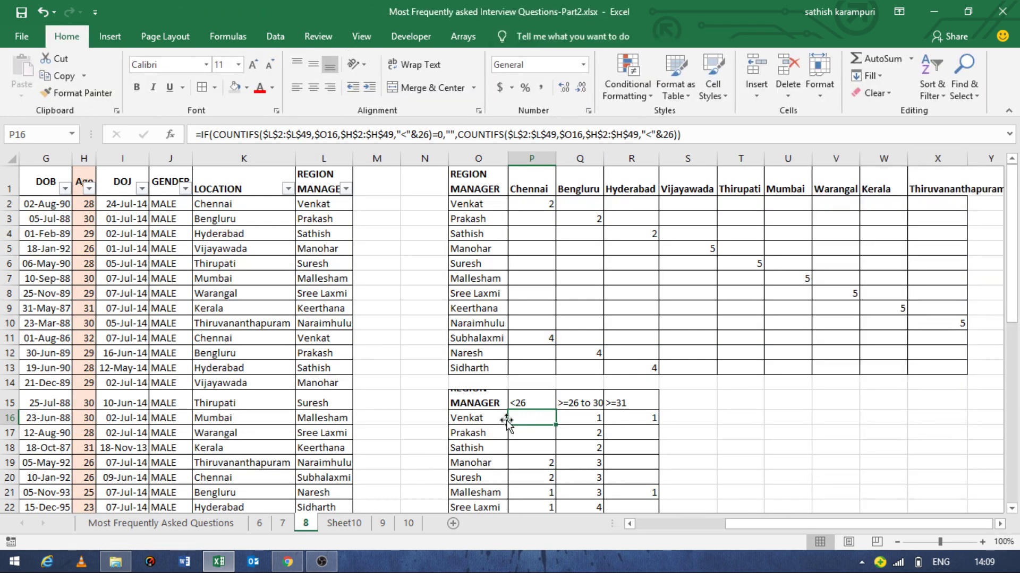
click(485, 419)
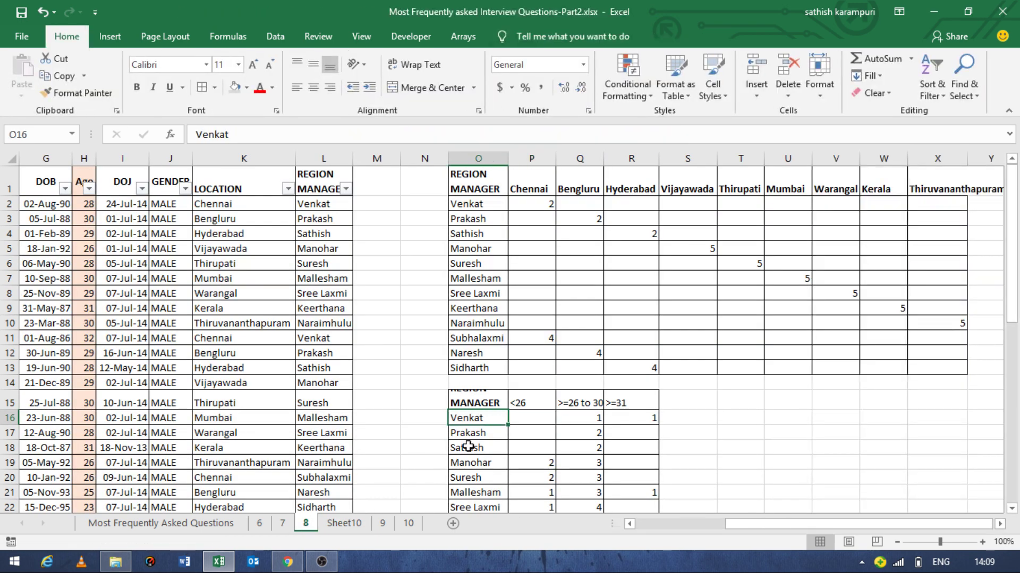
click(344, 524)
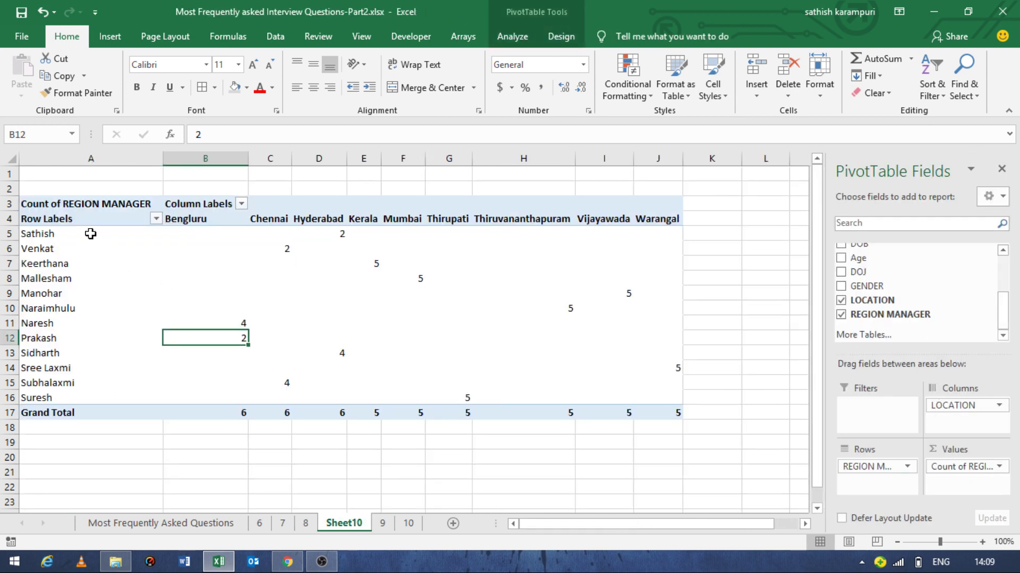
click(53, 204)
Copy the whole pivot and paste the copy at A19.
click(53, 204)
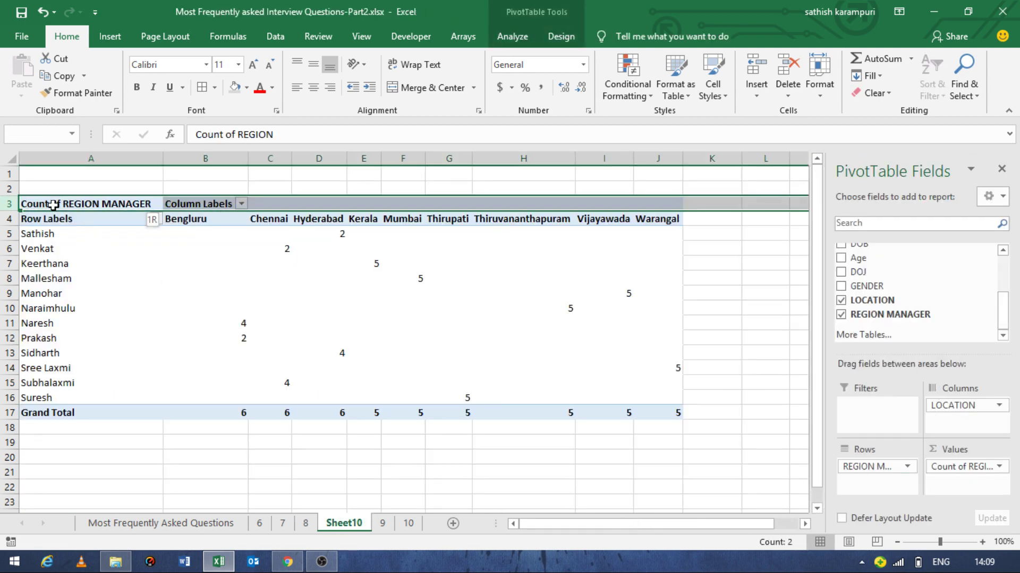
drag(53, 203, 536, 418)
key(ctrl+c)
key(ctrl+Down)
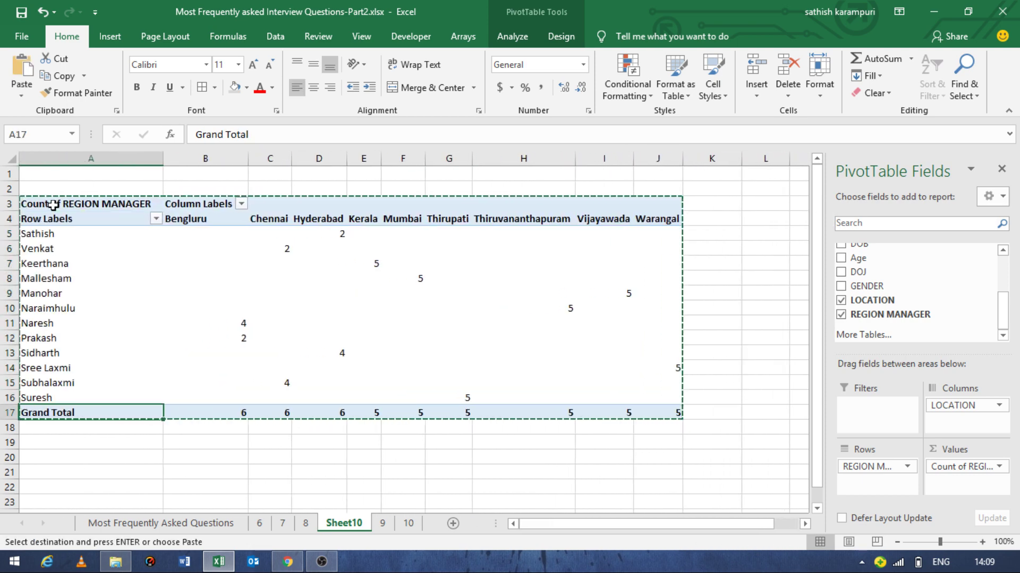
key(ctrl+Down)
key(ctrl+Up)
key(Down)
key(Down)
key(Return)
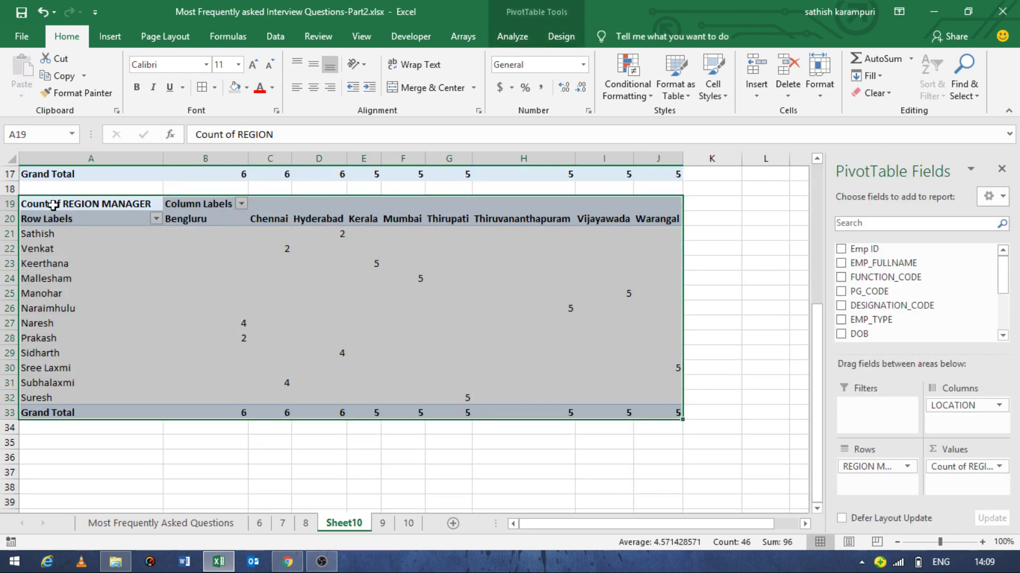
key(Down)
key(Right)
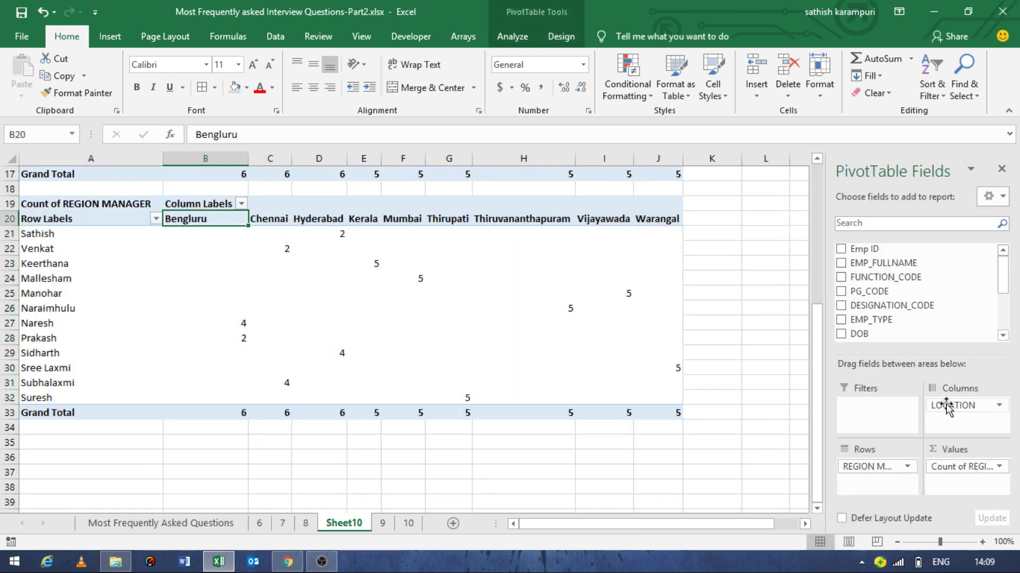
In the copy, replace LOCATION with Age in the Columns area.
drag(947, 406, 948, 380)
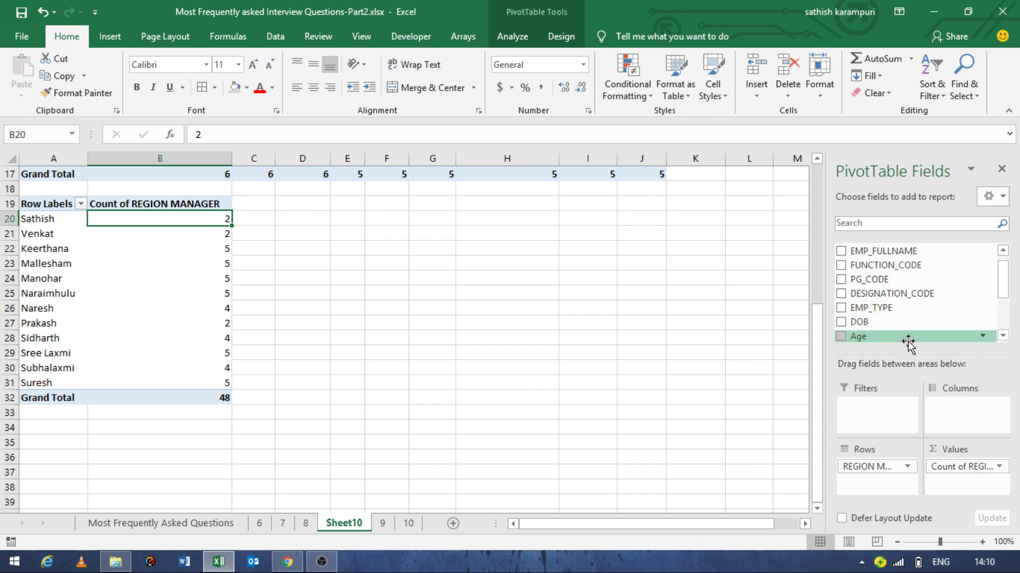
drag(905, 336, 952, 408)
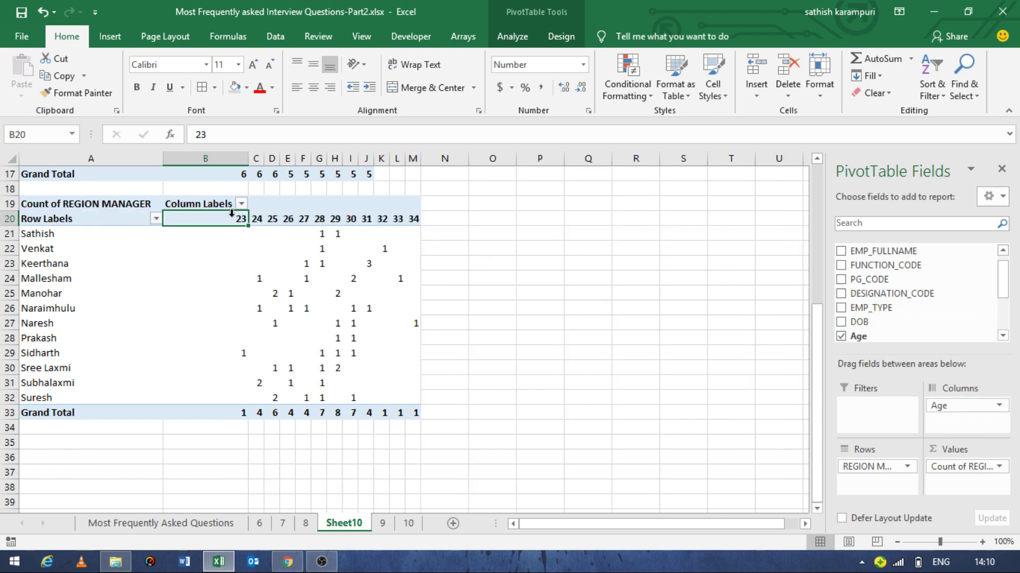
key(shift+Right)
key(shift+Right)
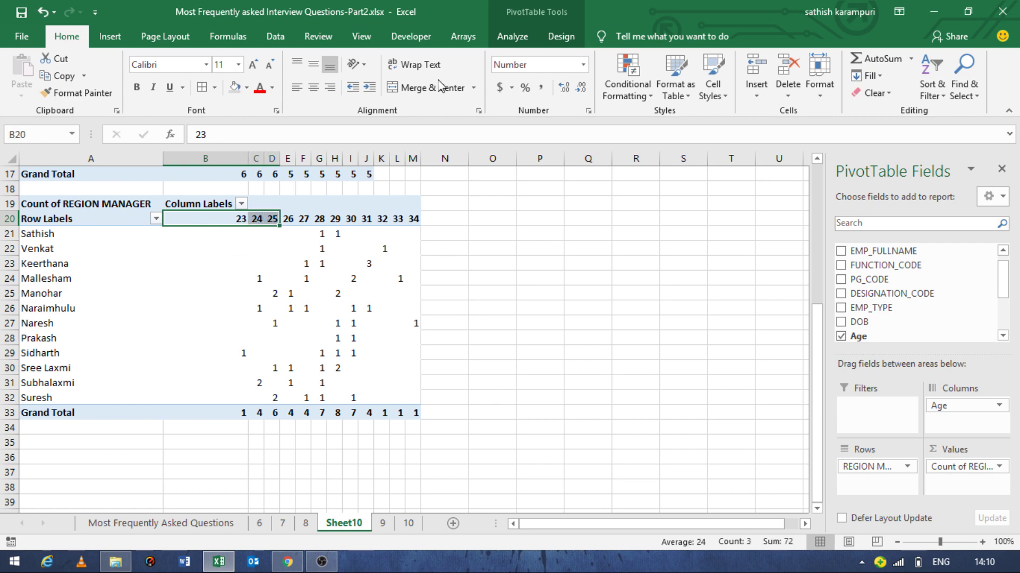
Group ages 23–25 and rename the Group1 heading to >26.
click(552, 38)
click(520, 42)
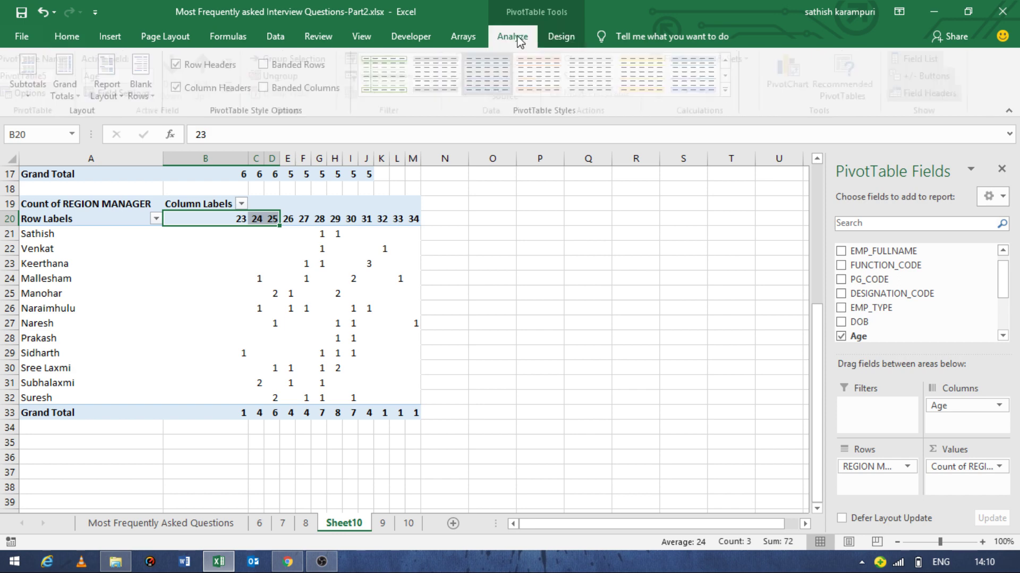
right_click(225, 218)
mouse_move(262, 397)
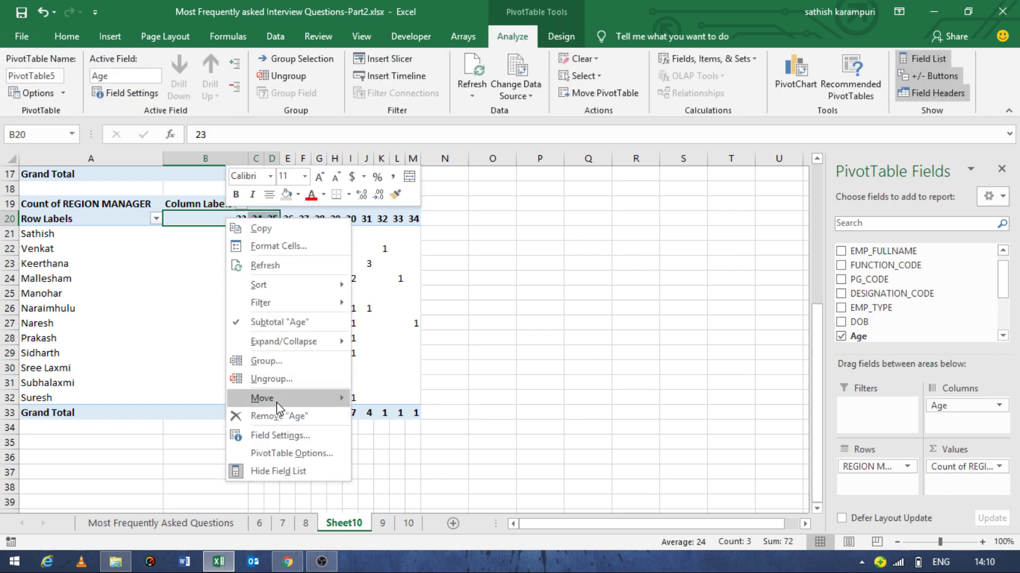
click(283, 365)
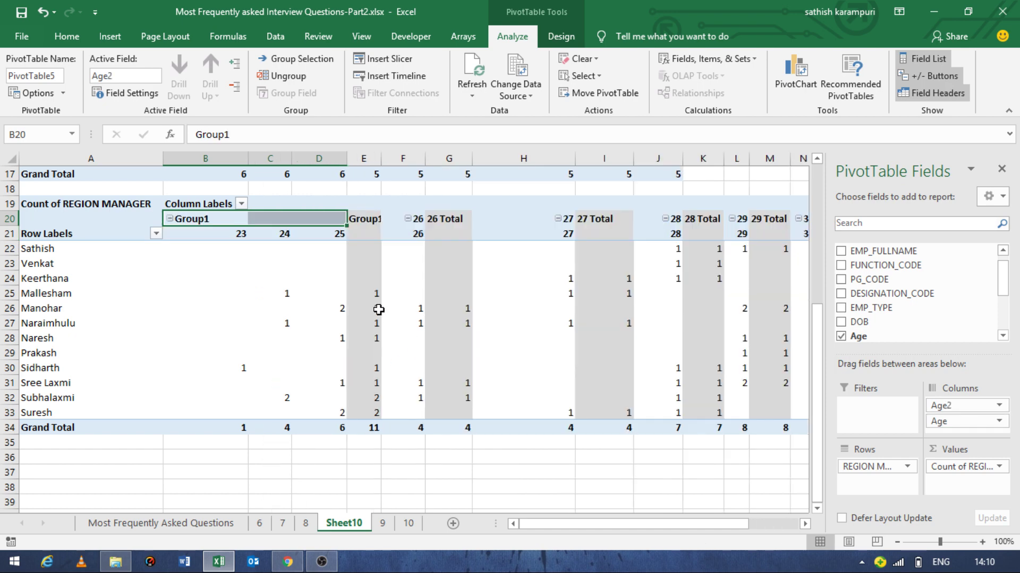
click(192, 222)
key(F2)
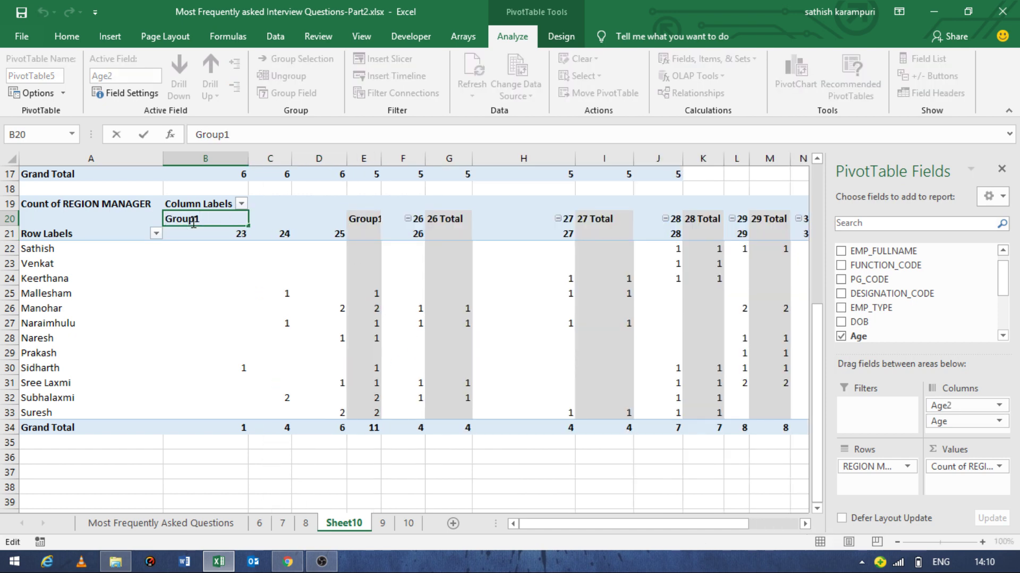
double_click(193, 224)
text(>)
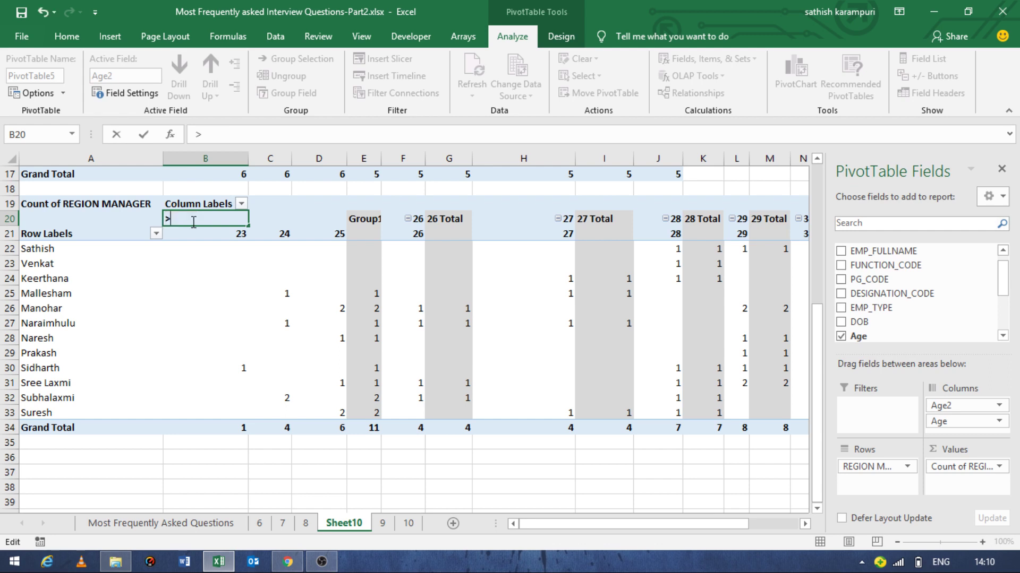
text(2)
text(6)
key(Return)
Select the age headers from 26 through 30.
key(Right)
key(Right)
key(Right)
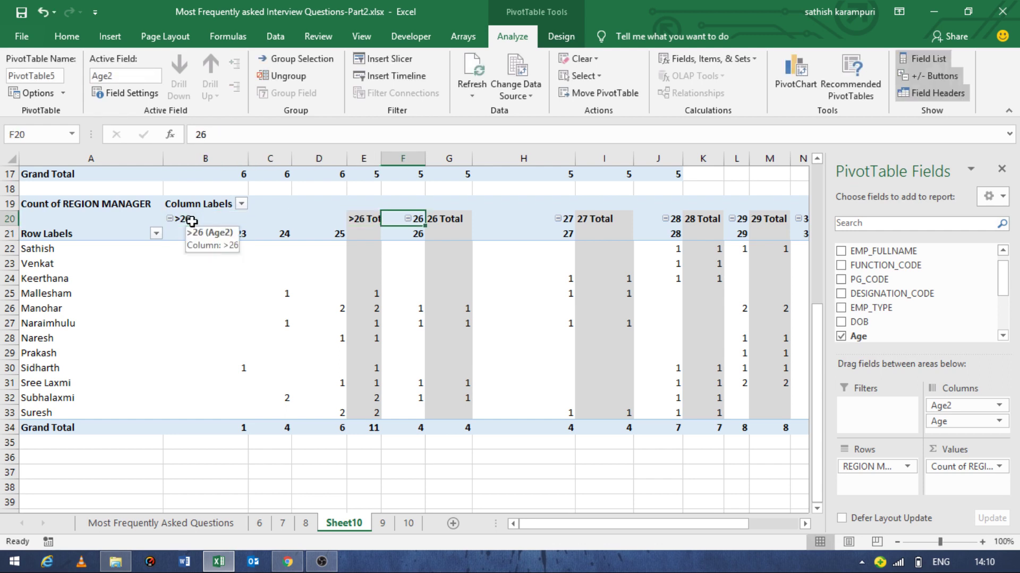
key(Right)
key(Left)
key(shift+Right)
key(shift+Right)
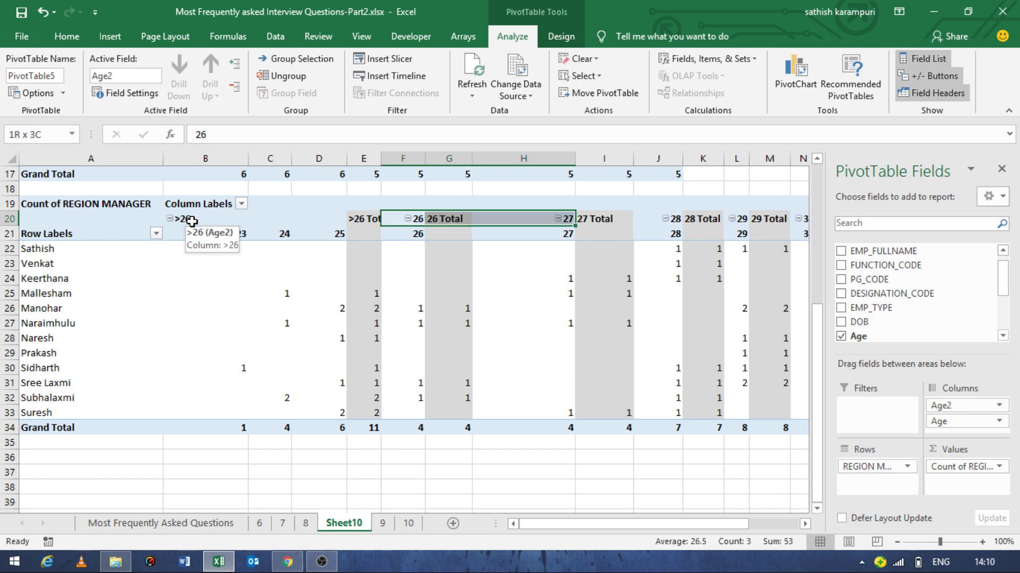
key(shift+Right)
key(shift+Right)
key(shift+Right)
key(shift+Right)
key(shift+Right)
key(shift+Right)
key(shift+Right)
key(shift+Right)
key(shift+Left)
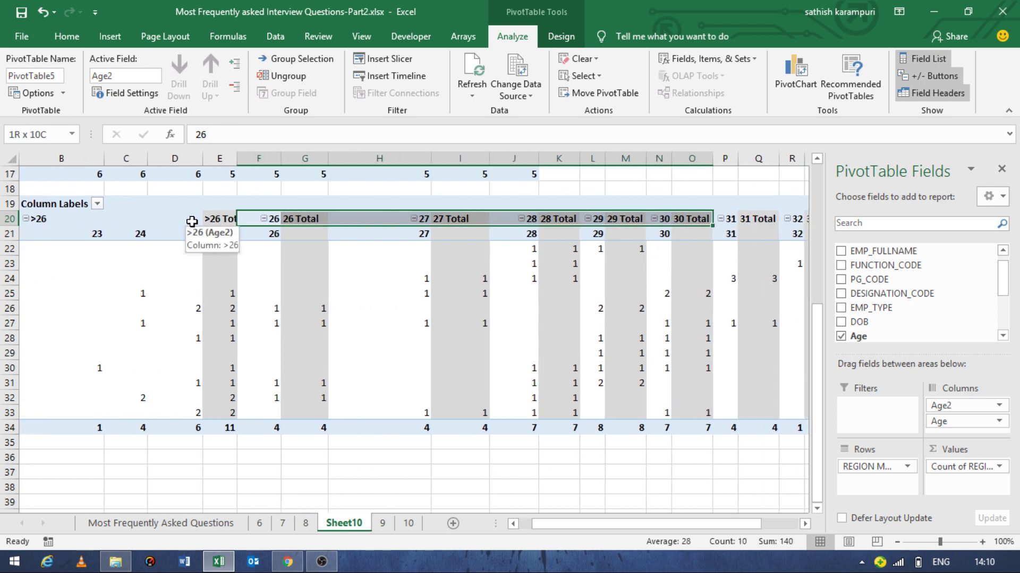
Group the age columns 26 to 30 and rename the group heading '>=26 to 30'.
right_click(290, 222)
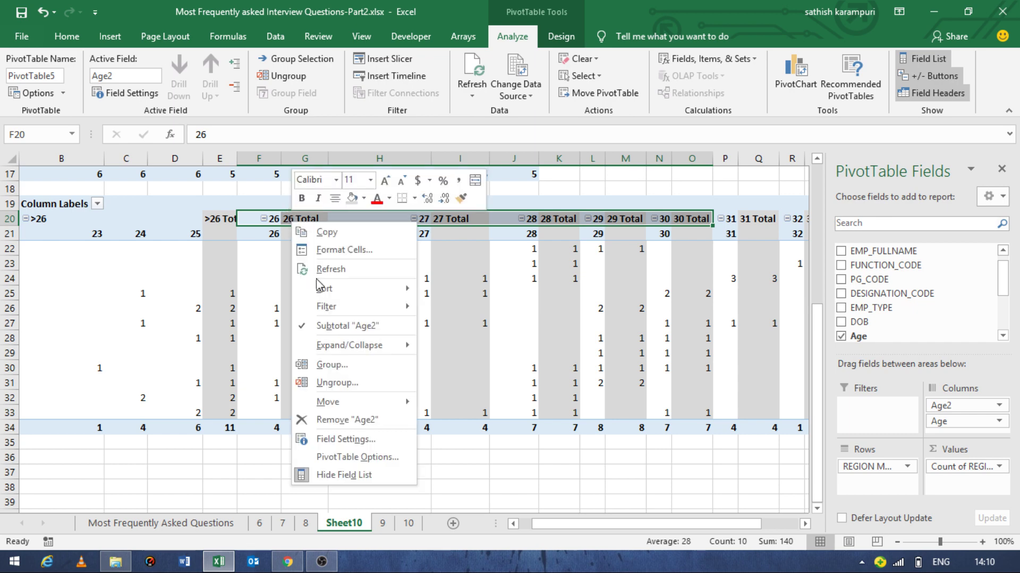
click(353, 365)
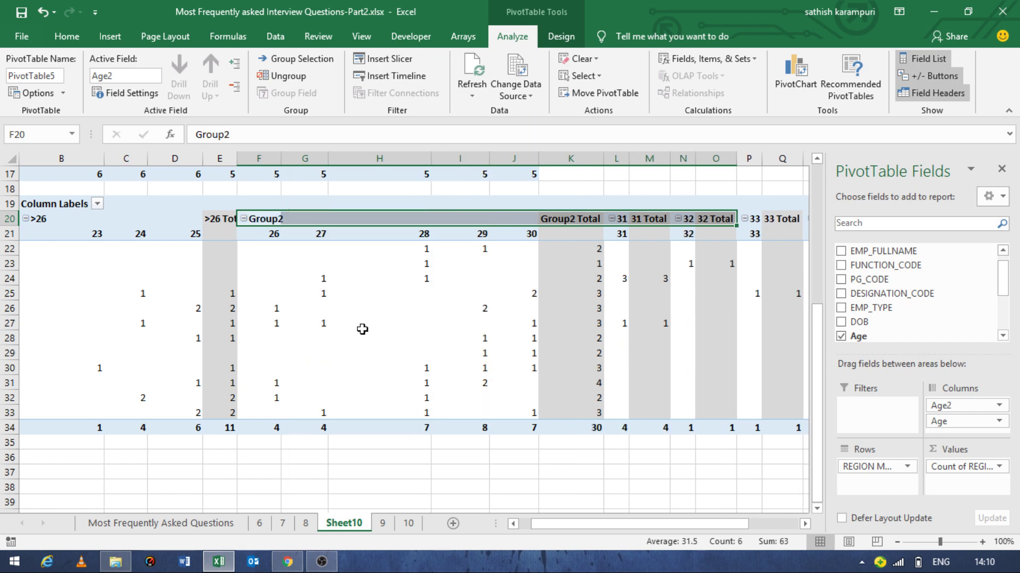
click(264, 219)
key(F2)
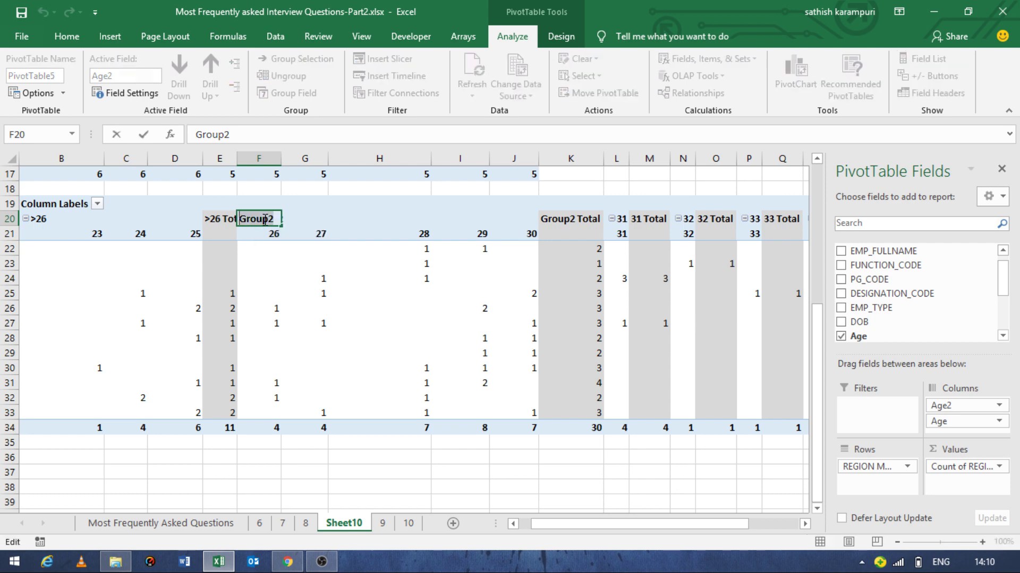
text(>=2)
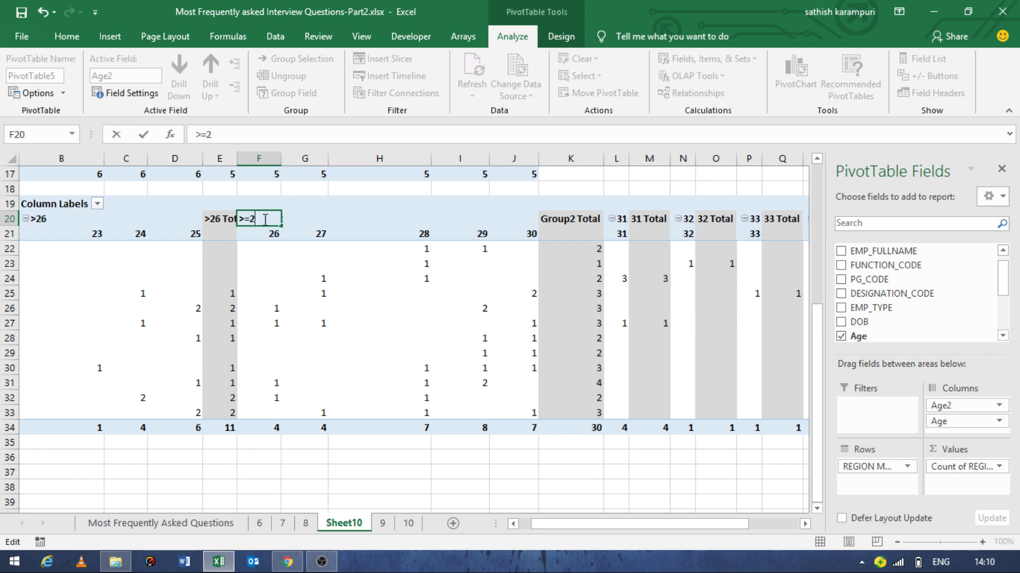
text(6 to)
key(Return)
key(Up)
key(Right)
key(Right)
key(Right)
key(Right)
key(Right)
key(Right)
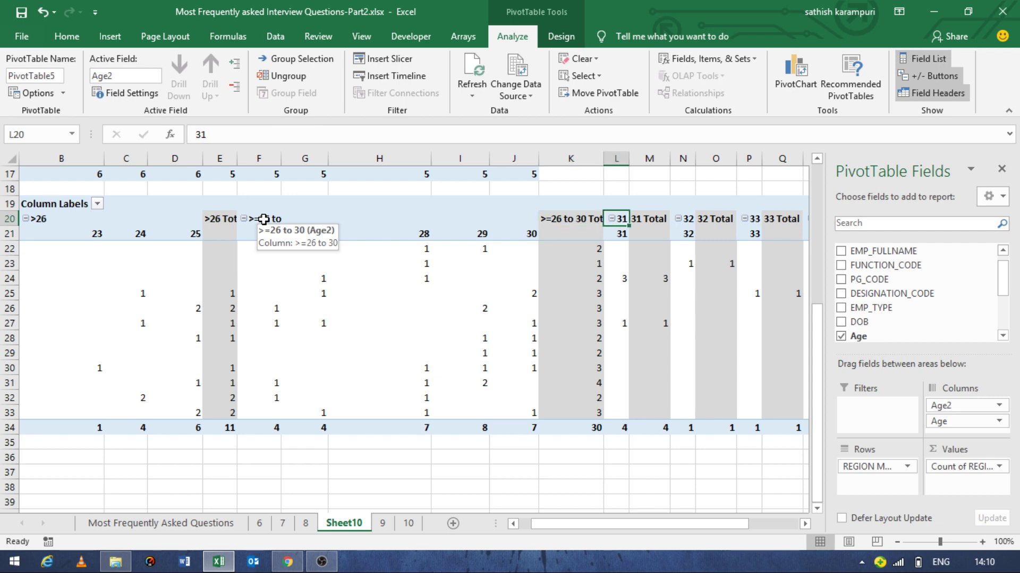
Group the age columns 31 to 34 and name the new group '>=31'.
key(shift+Right)
key(shift+Right)
key(shift+Right)
key(shift+Right)
key(shift+Right)
key(shift+Right)
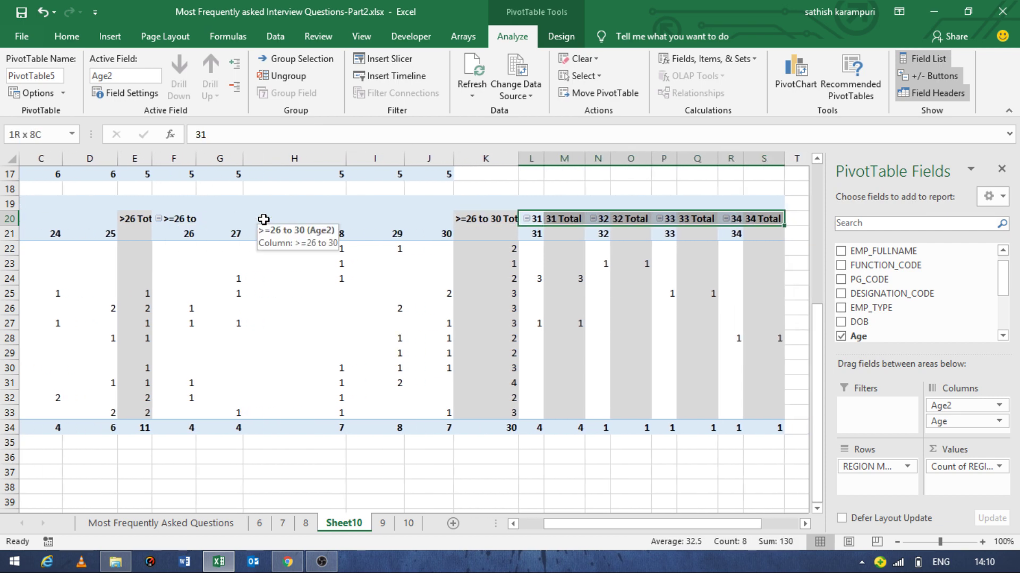
right_click(549, 219)
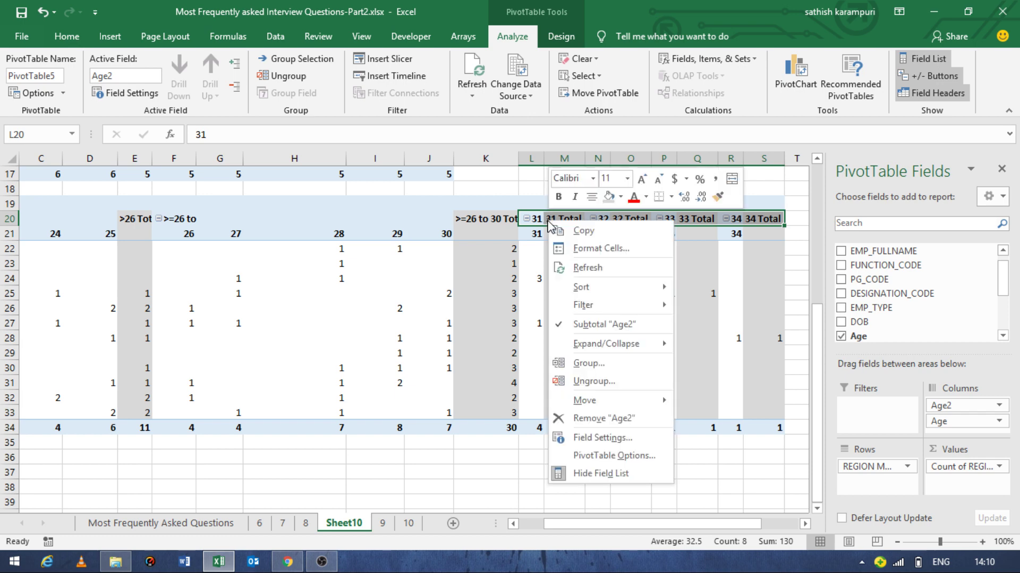
click(582, 365)
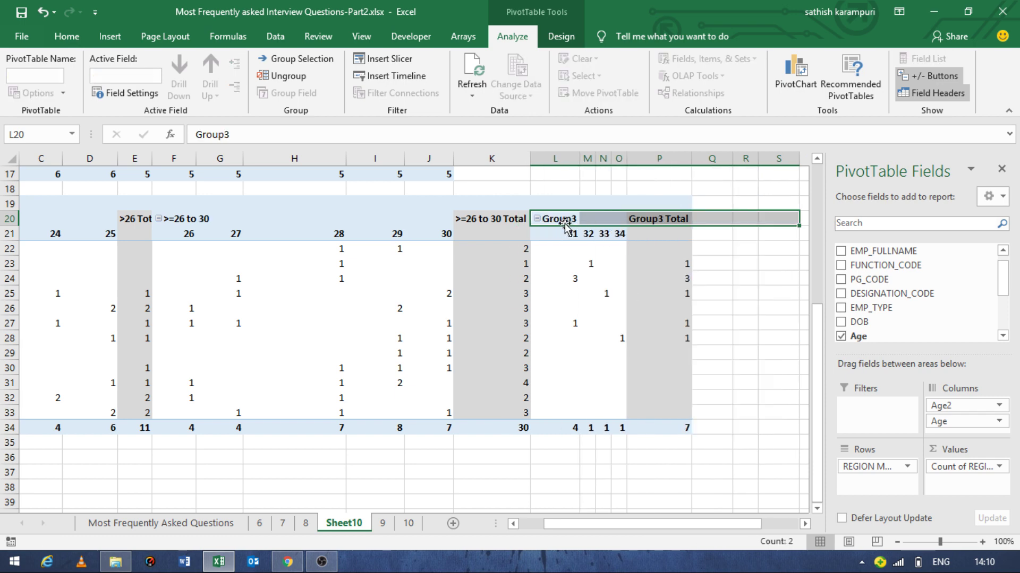
click(565, 222)
double_click(566, 220)
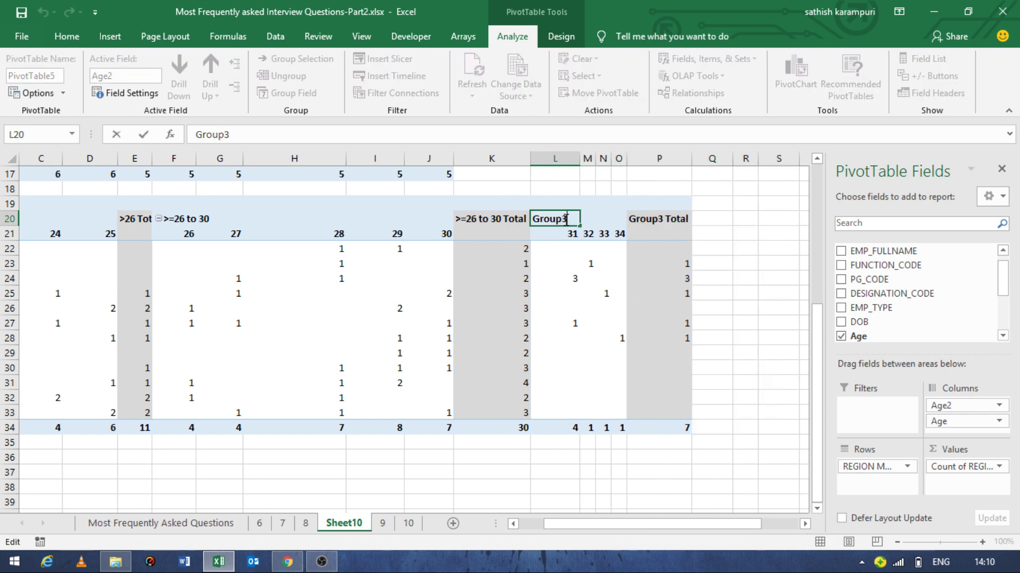
key(BackSpace)
key(BackSpace)
key(BackSpace)
text(>)
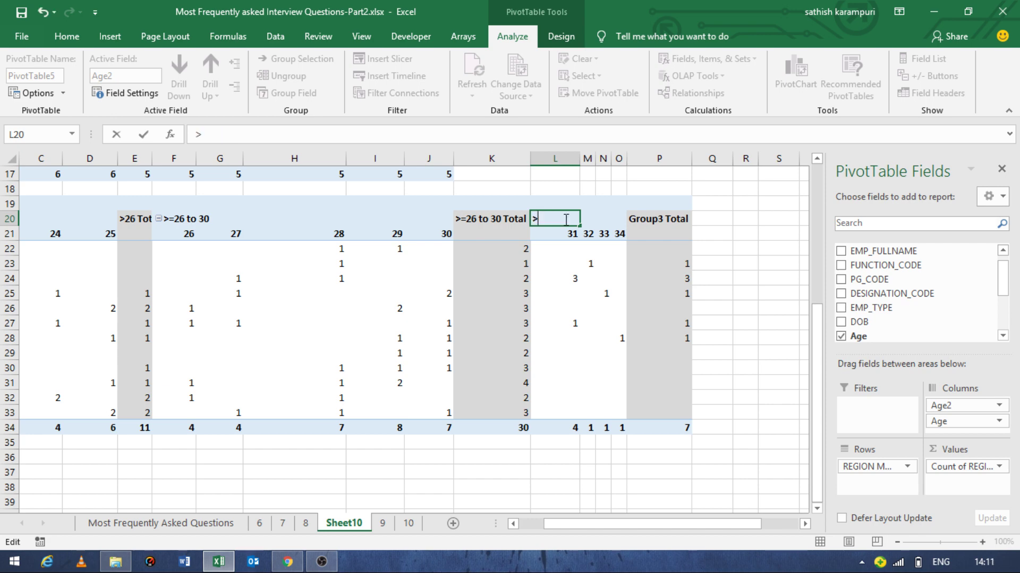
text(=31)
key(Return)
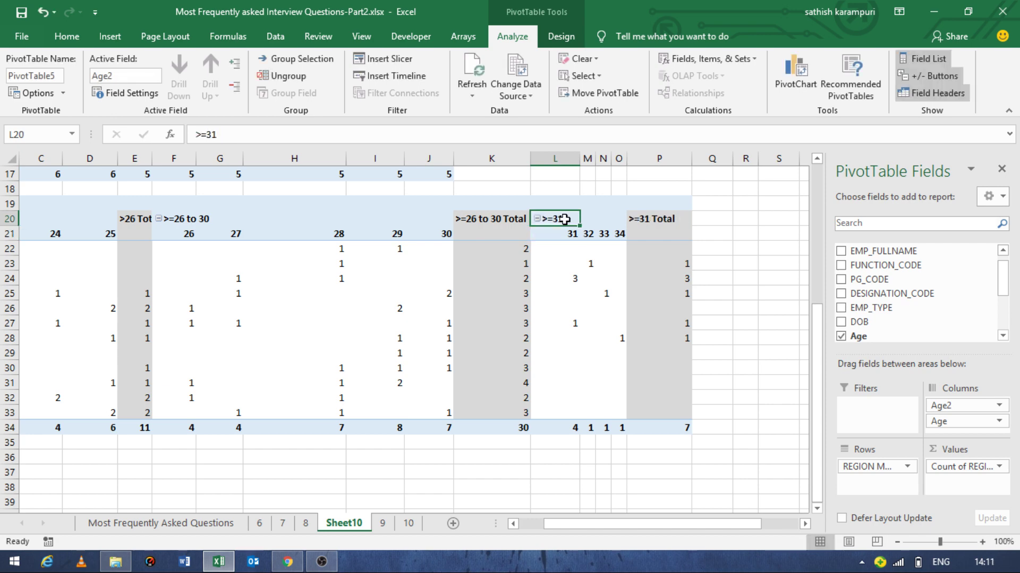
key(ctrl+Left)
key(ctrl+Left)
key(ctrl+Left)
key(ctrl+Left)
key(Right)
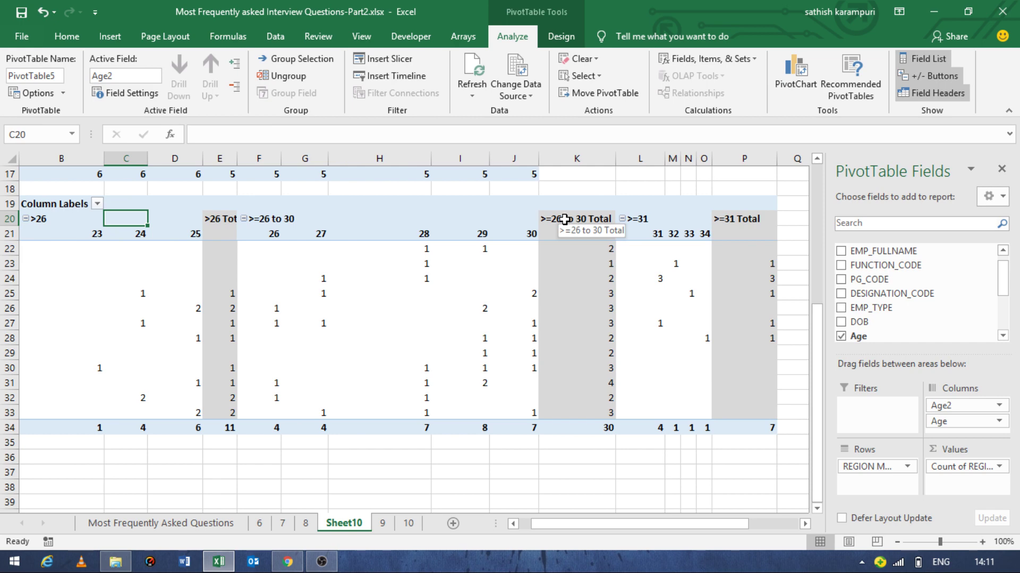
Turn off all subtotals in the pivot table from the Design tab.
click(562, 39)
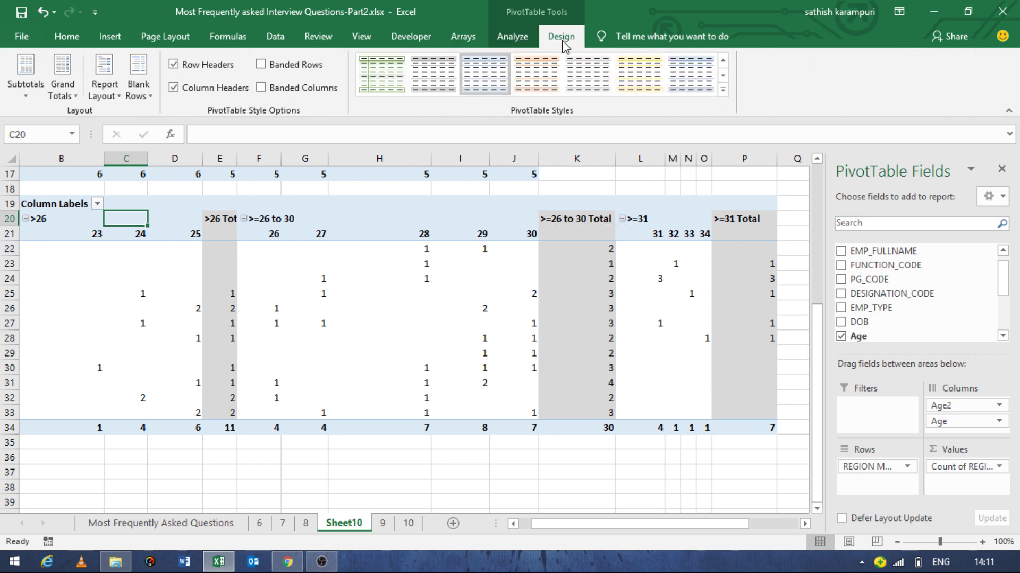
click(50, 91)
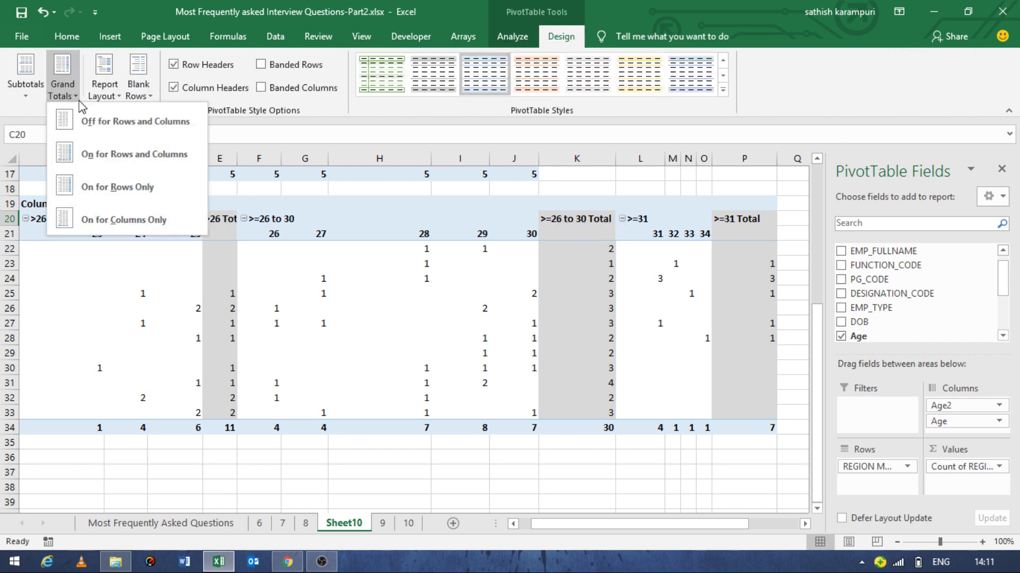
click(33, 89)
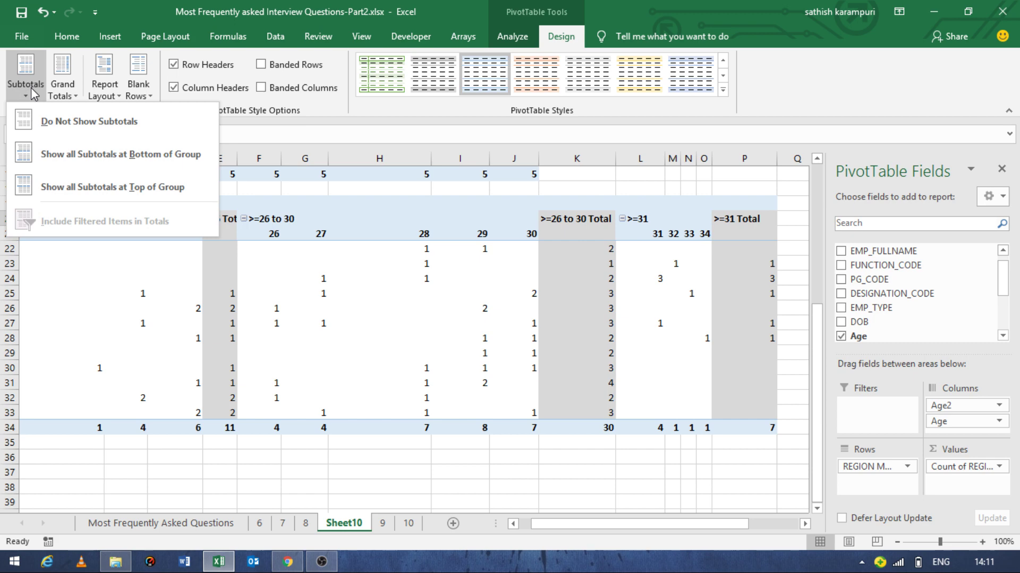
click(60, 124)
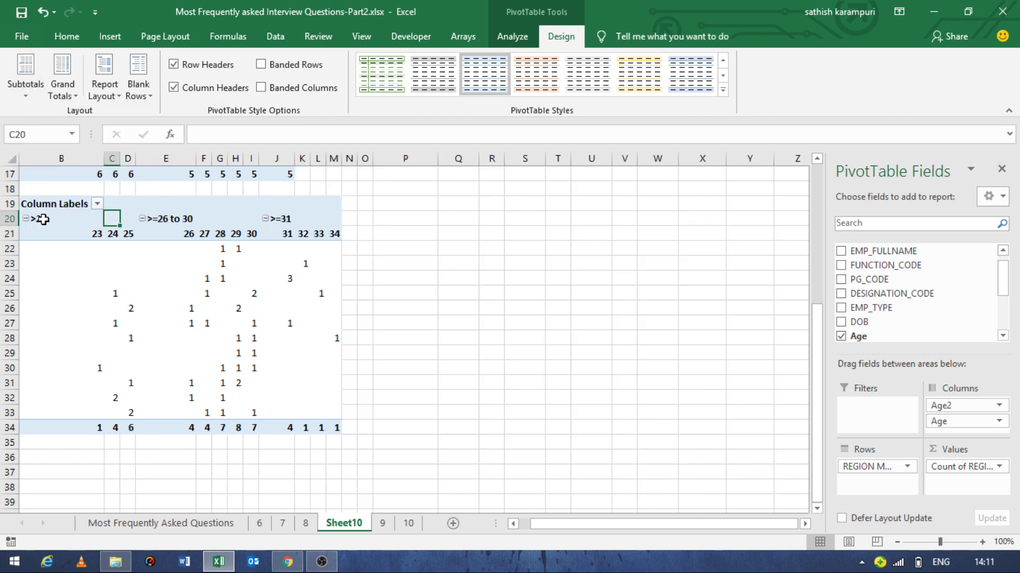
Collapse the >26, >=26 to 30 and >=31 age groups and select the first >26 counts.
double_click(43, 219)
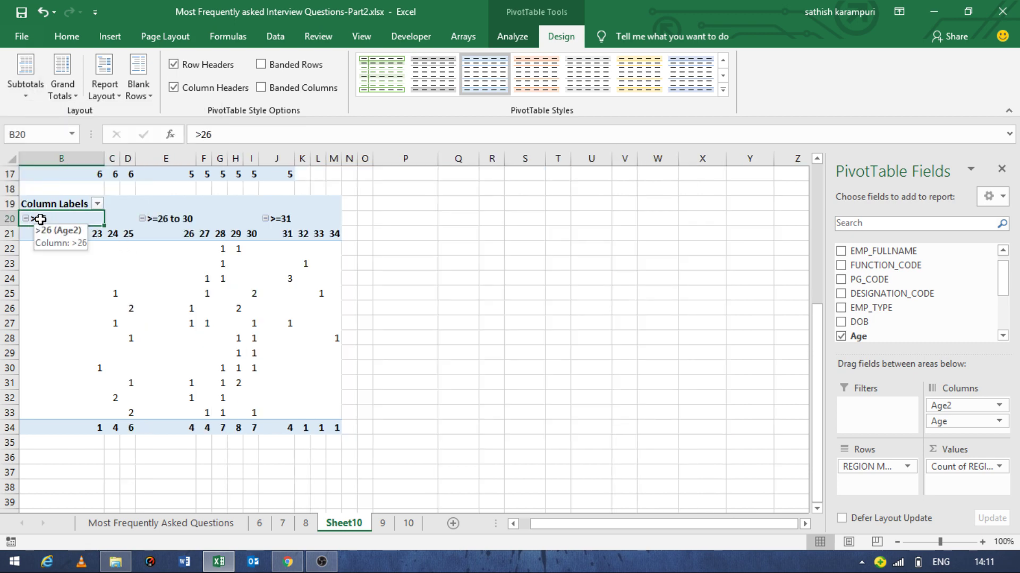
double_click(149, 219)
double_click(189, 219)
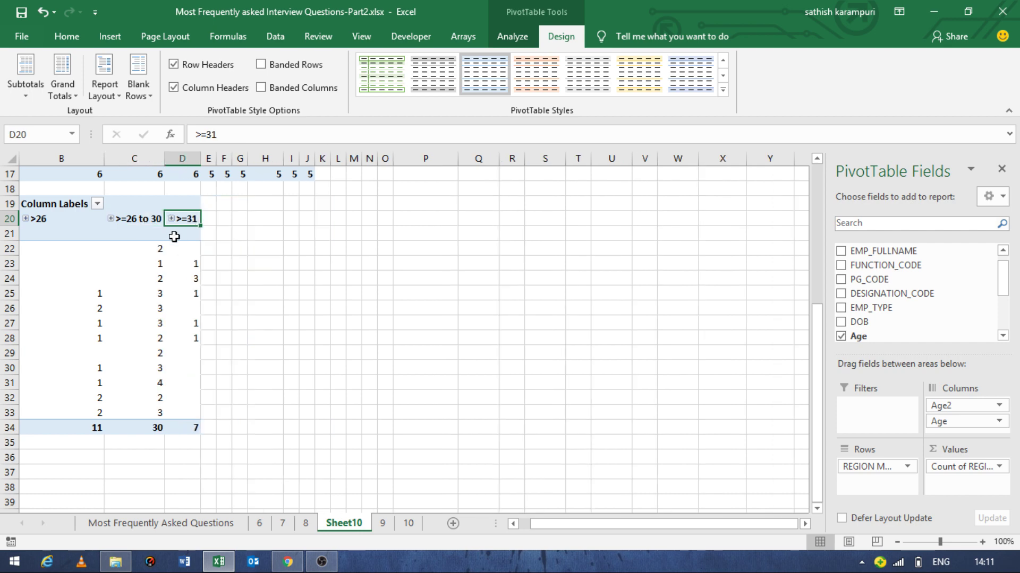
click(80, 244)
key(Left)
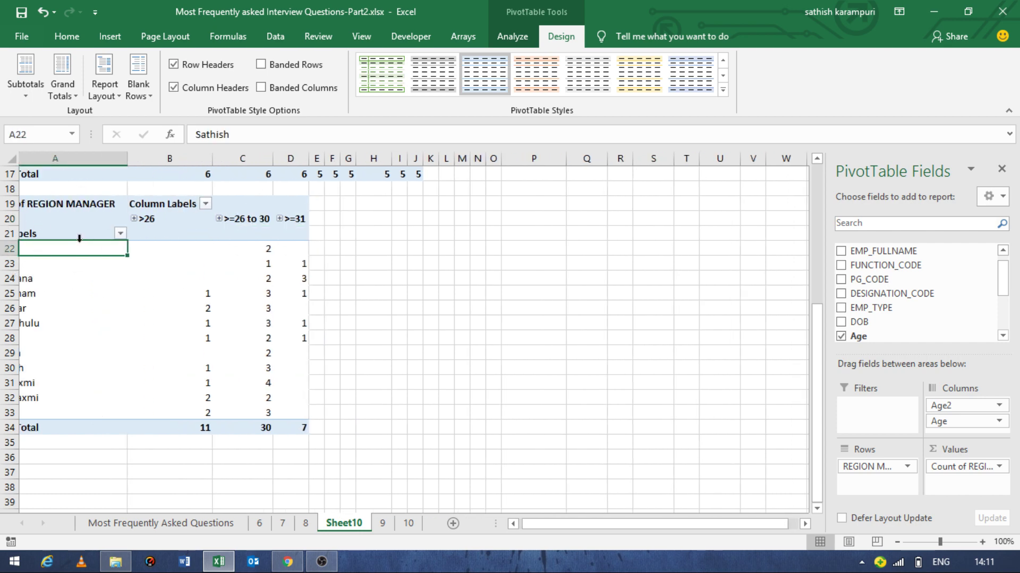
key(Right)
key(shift+Down)
key(shift+Down)
key(shift+Down)
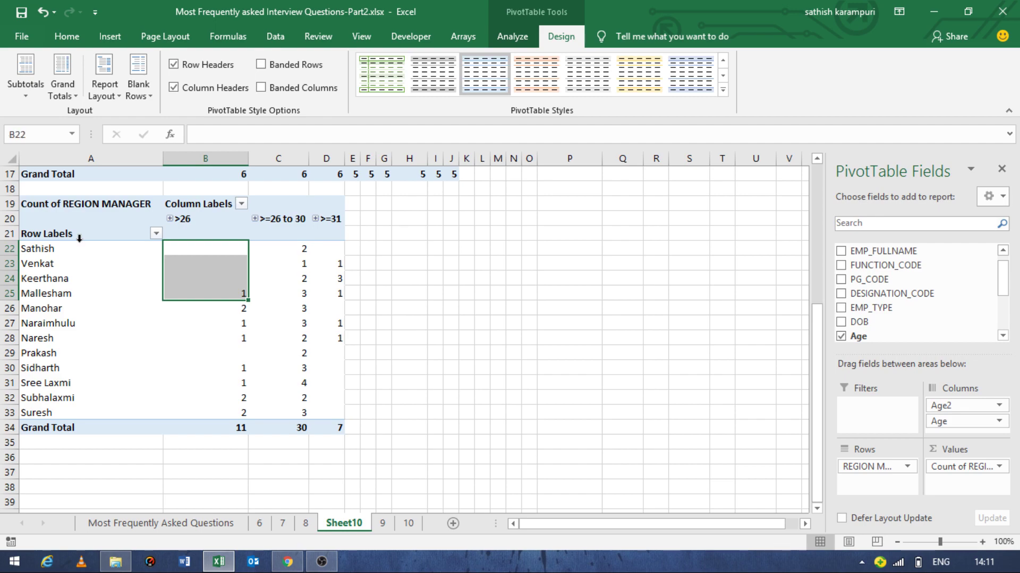
Switch to sheet 8 and select its manual totals row (11, 30, 7) to compare.
key(ctrl+Page_Up)
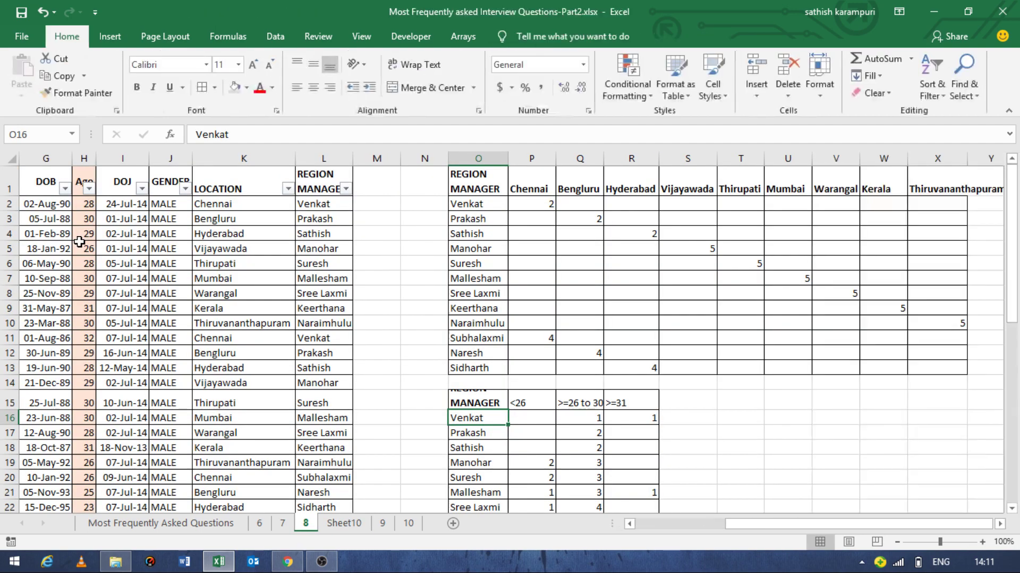
key(Down)
key(Down)
key(Down)
key(Down)
key(Down)
key(Down)
key(Down)
key(Down)
key(Down)
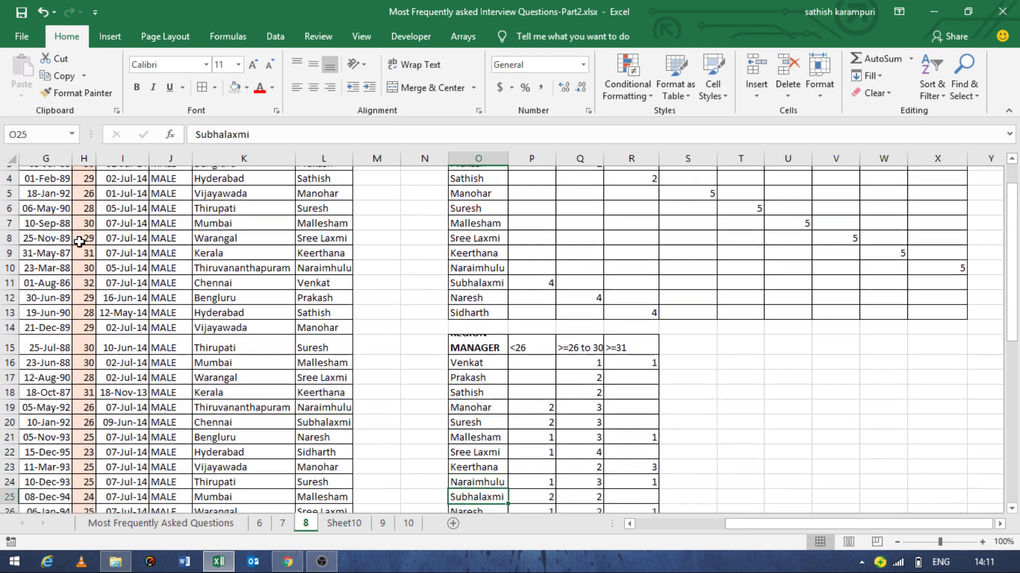
key(Down)
key(Down)
key(Down)
key(Up)
key(shift+Right)
key(shift+Right)
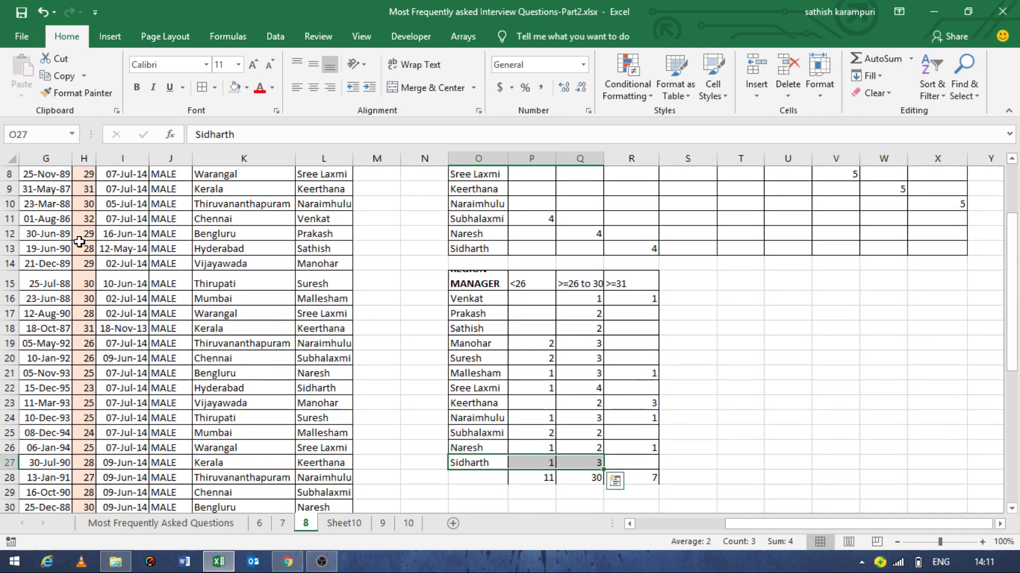
key(Down)
key(shift+Right)
key(shift+Right)
key(shift+Right)
key(shift+Right)
key(Left)
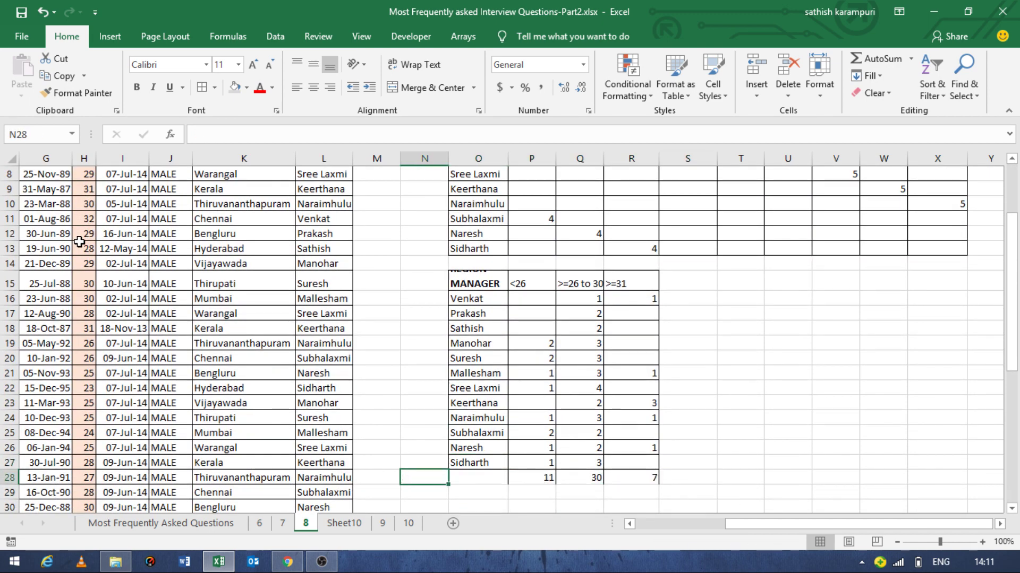
Go back to Sheet10 and rename its tab 'Pivot for 9th Question' with Alt+H,O,R.
key(ctrl+Page_Down)
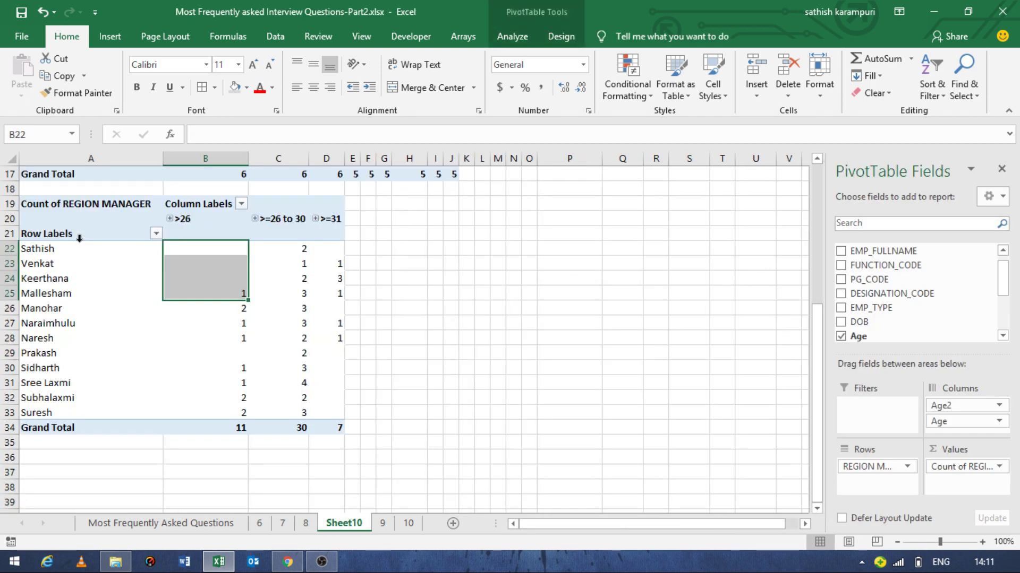
key(alt+h)
key(o)
key(r)
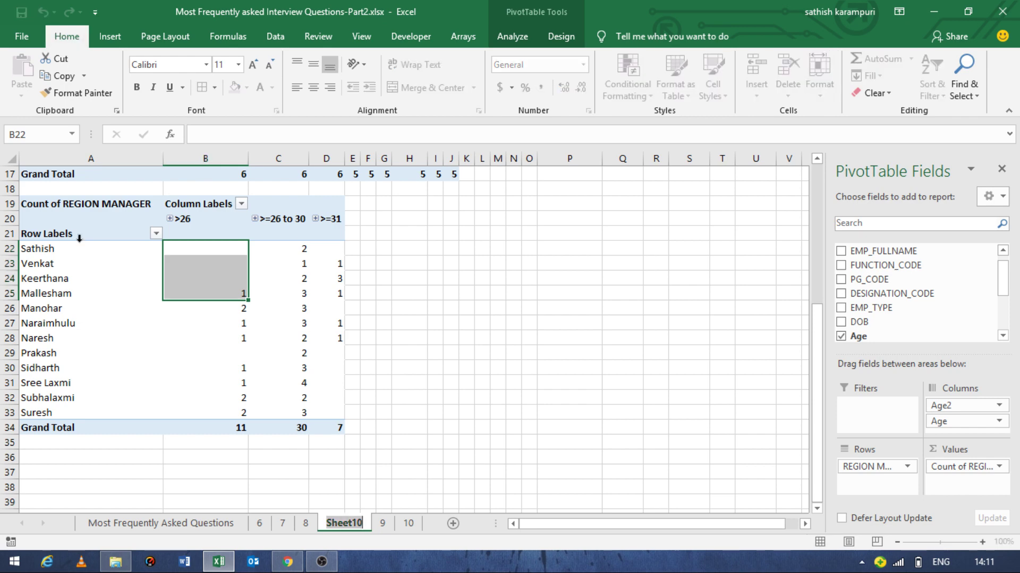
text(Pivot)
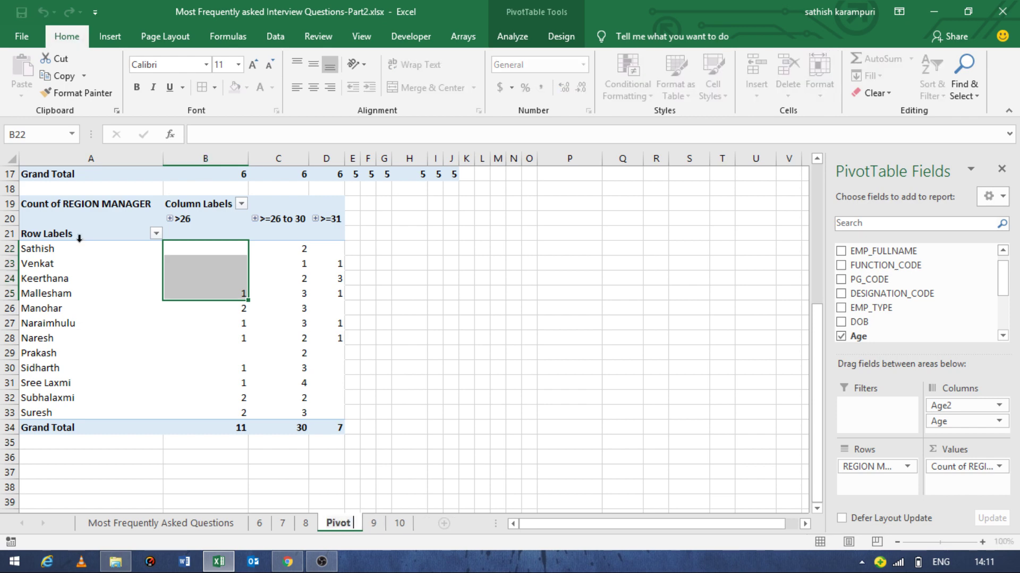
text( fi)
key(BackSpace)
text(i)
key(BackSpace)
text(or)
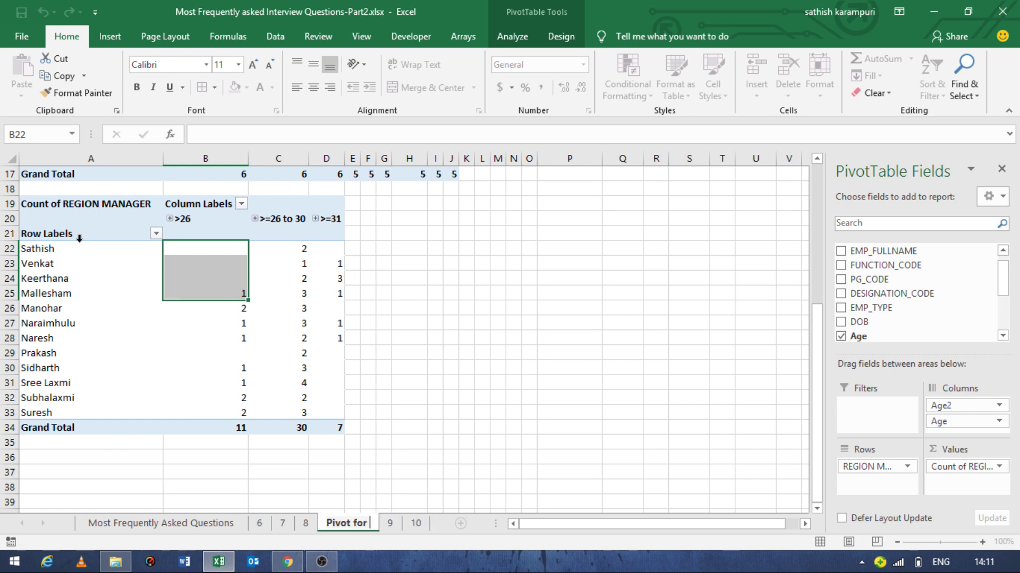
text( 9th Q)
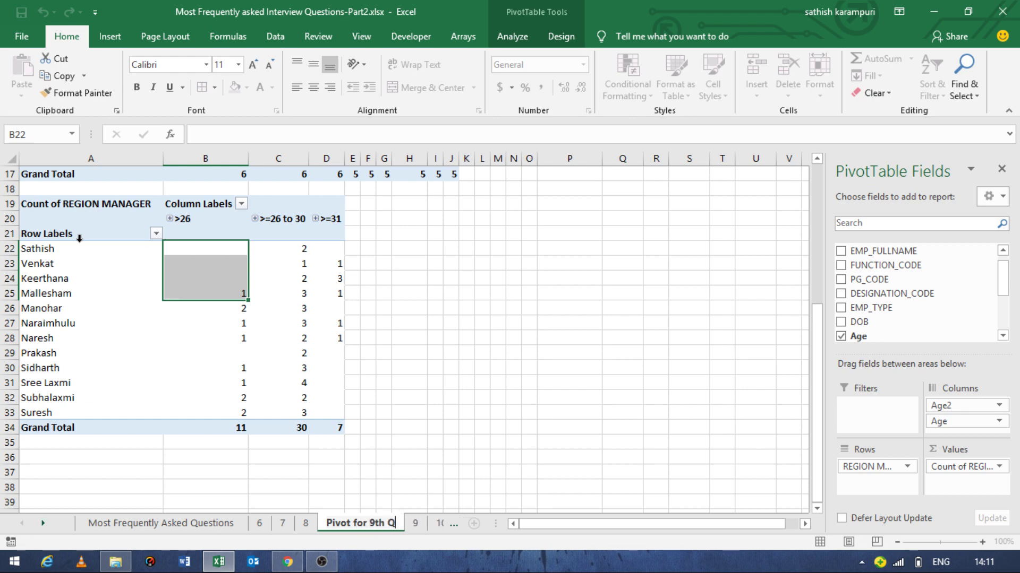
text(uestion)
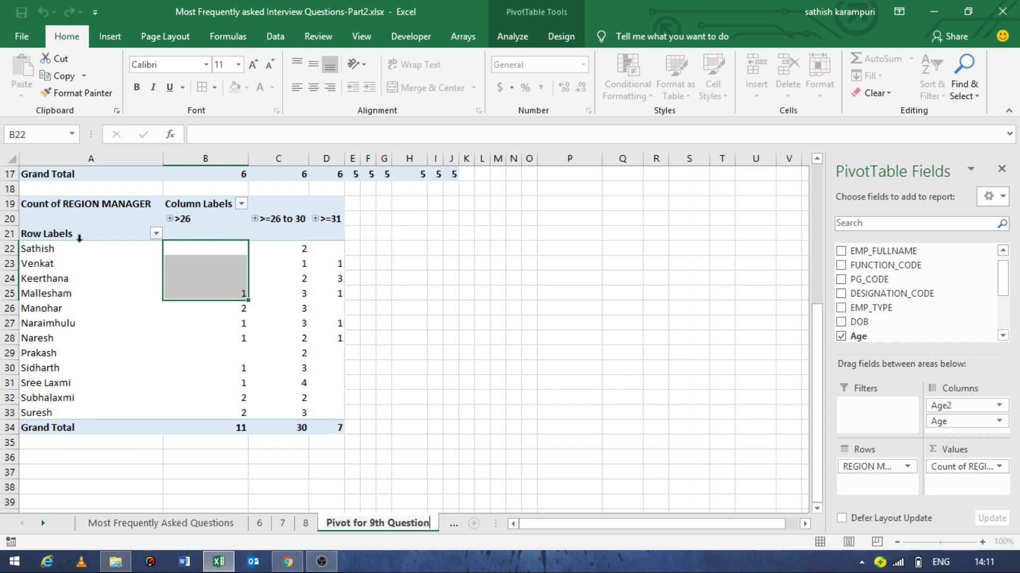
key(Return)
Move to the Most Frequently Asked Questions sheet and land on question 10 about the 3D pie chart.
key(ctrl+Page_Up)
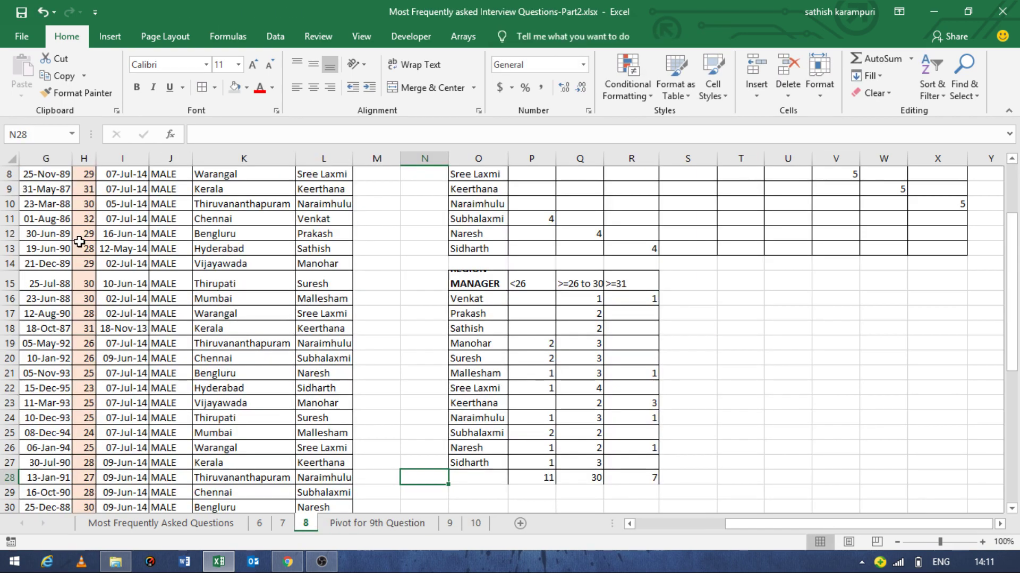
key(ctrl+Page_Up)
key(ctrl+Page_Up)
key(ctrl+Page_Up)
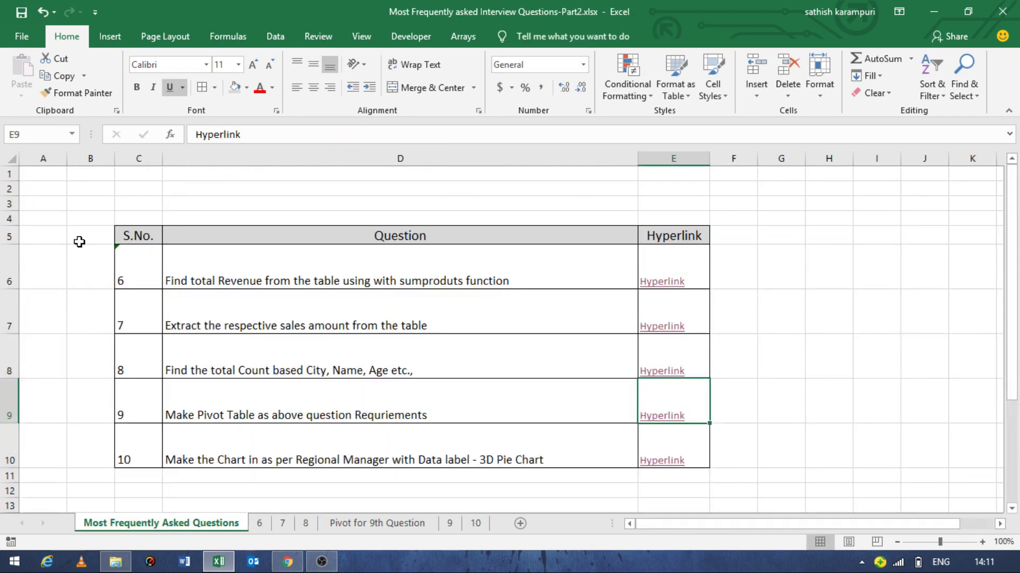
key(Down)
key(Down)
key(Up)
key(Left)
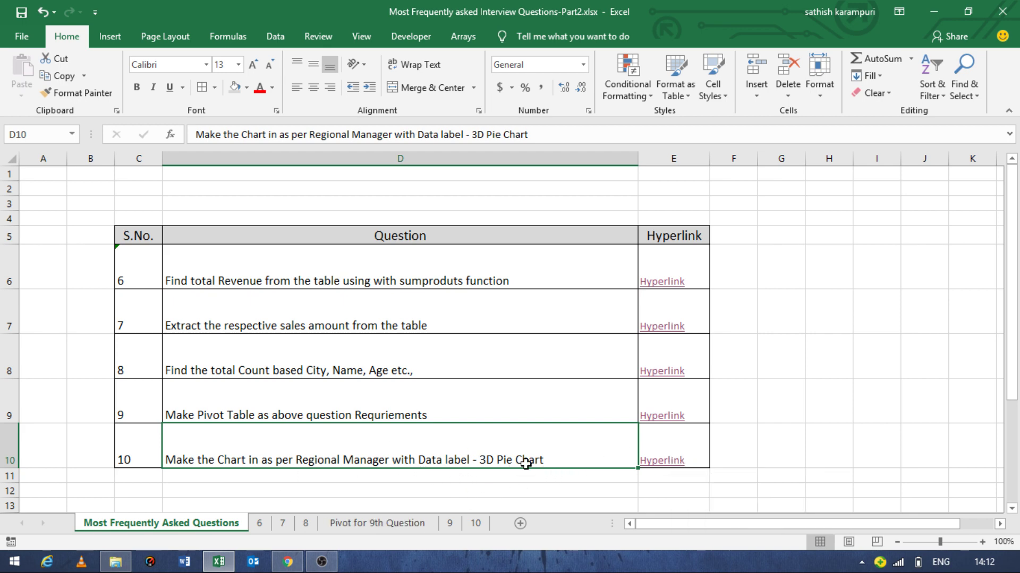
From question 10's link, open sheet 10's manager-count pivot and pick a 3-D Pie PivotChart.
click(666, 465)
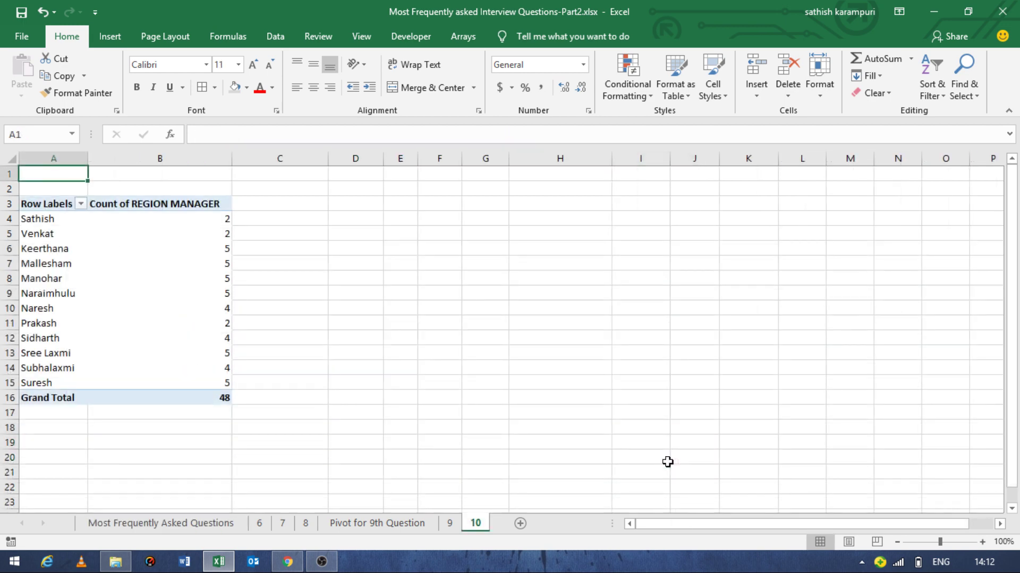
click(121, 303)
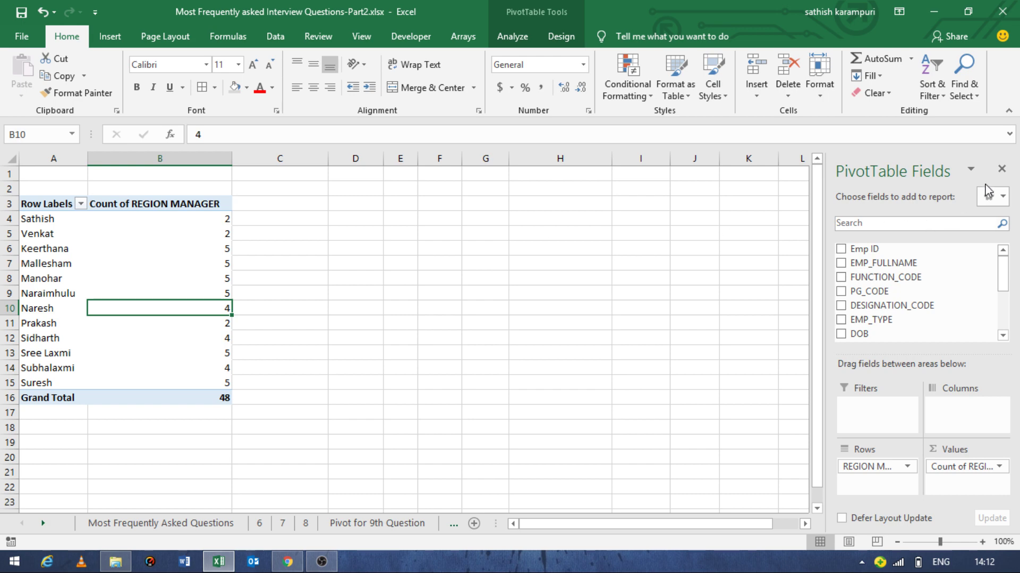
click(1001, 169)
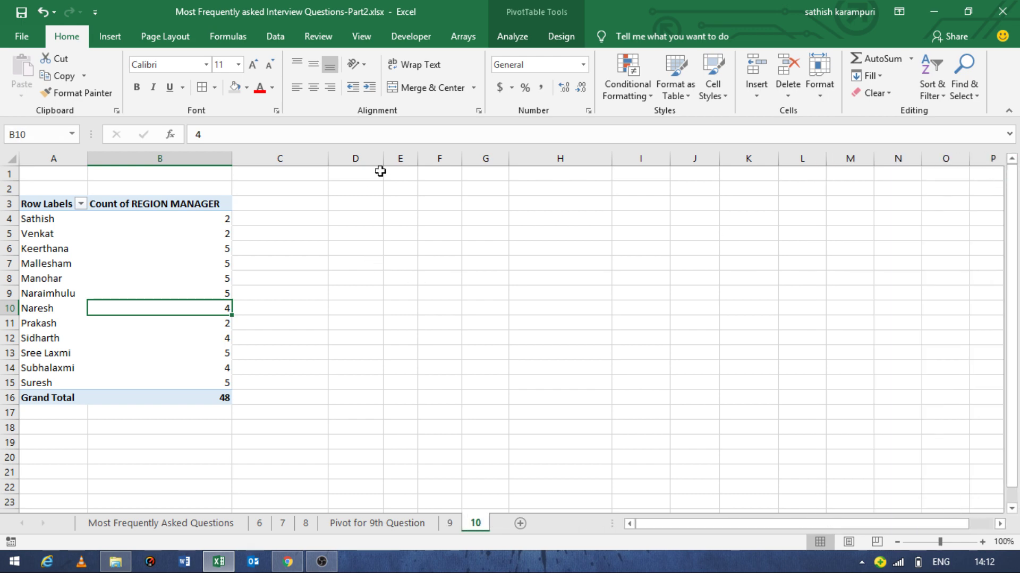
click(517, 42)
click(560, 37)
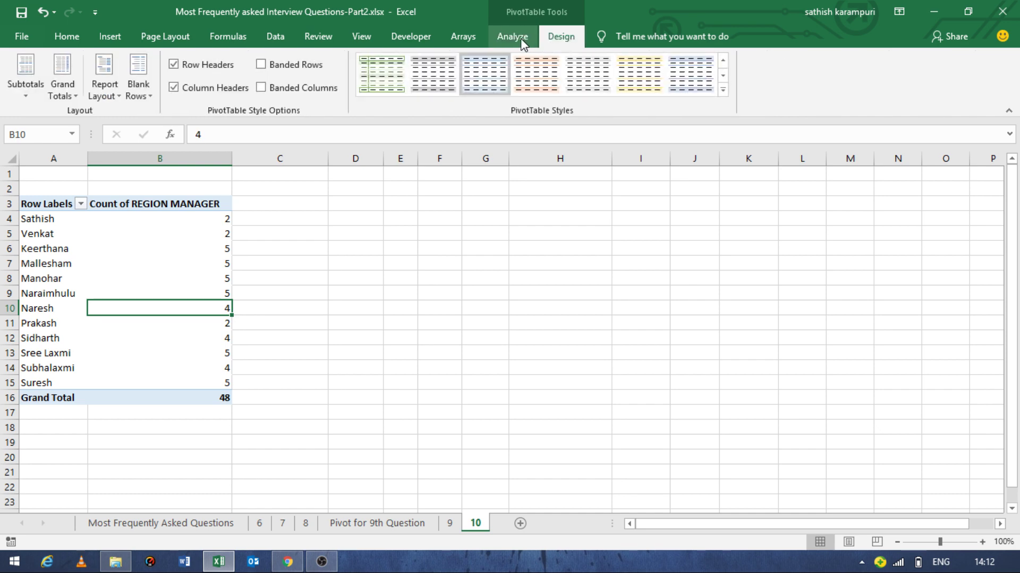
click(523, 44)
click(776, 72)
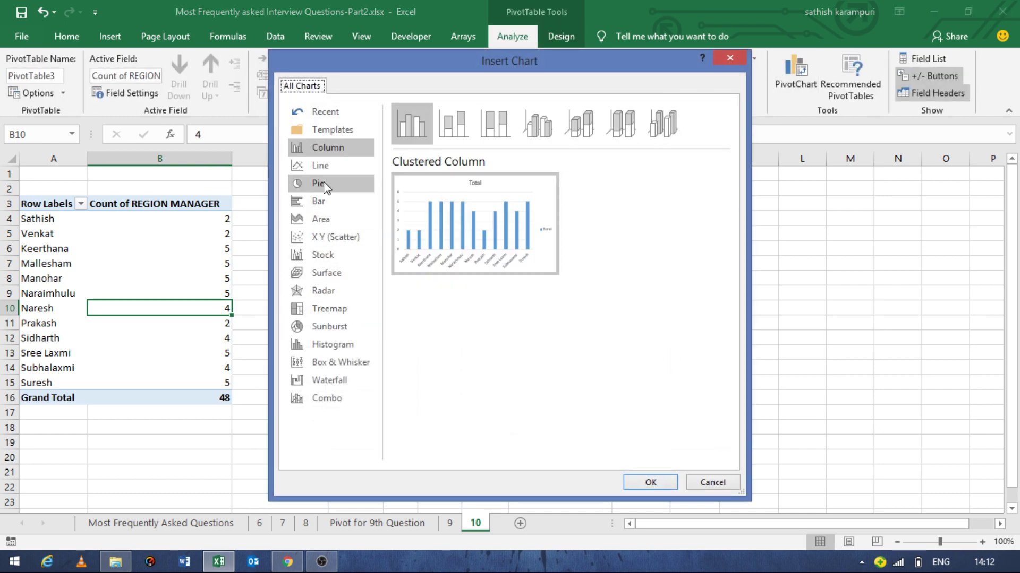
click(324, 181)
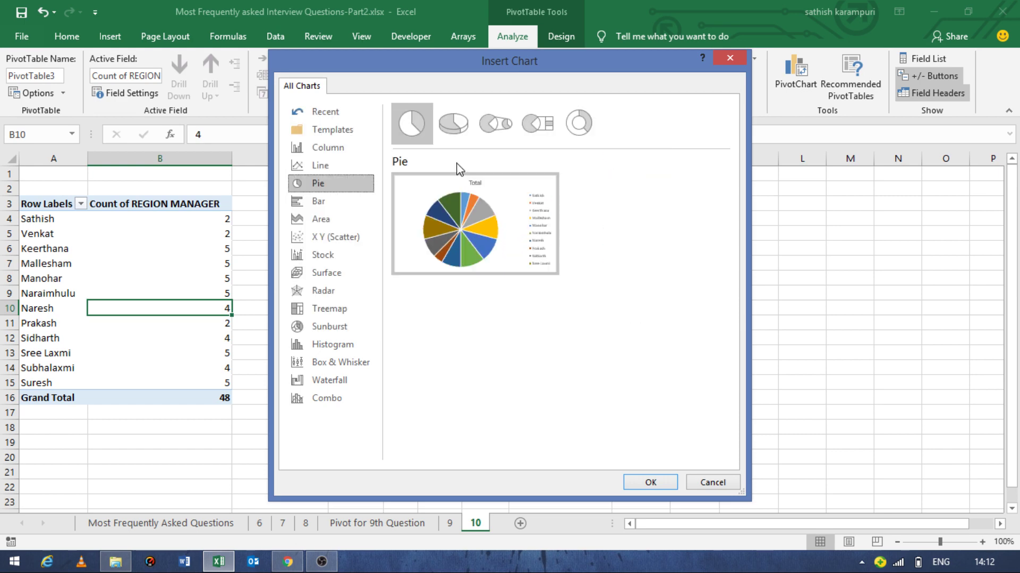
click(457, 135)
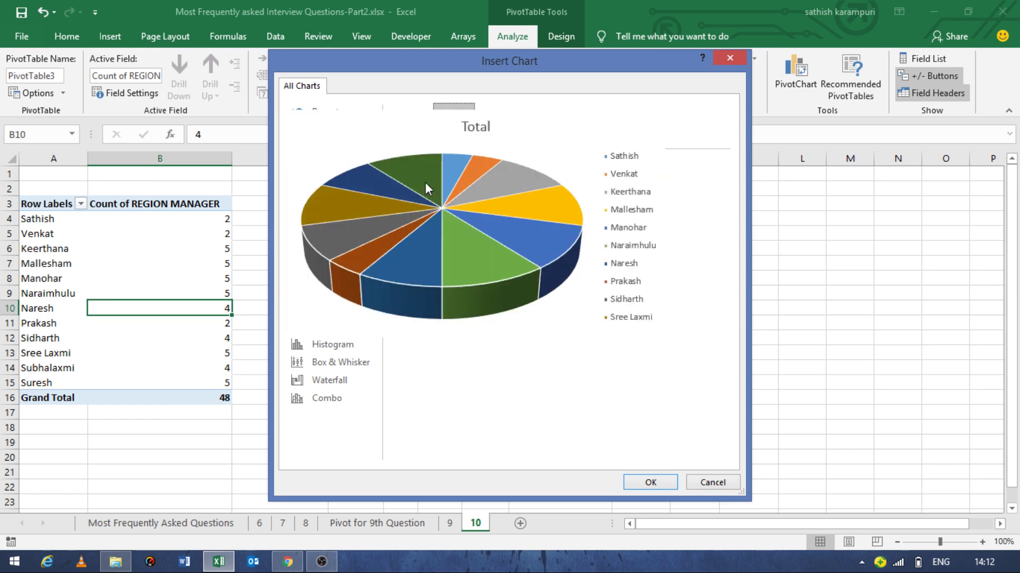
Insert the 3-D pie chart, move it up to row 1, and add data labels to the slices.
click(655, 484)
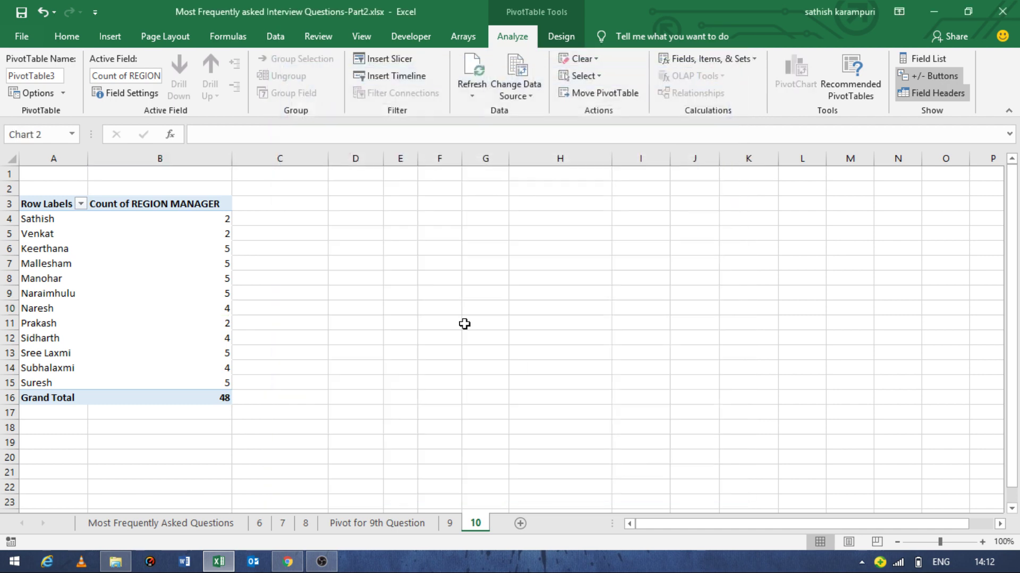
drag(572, 253, 559, 188)
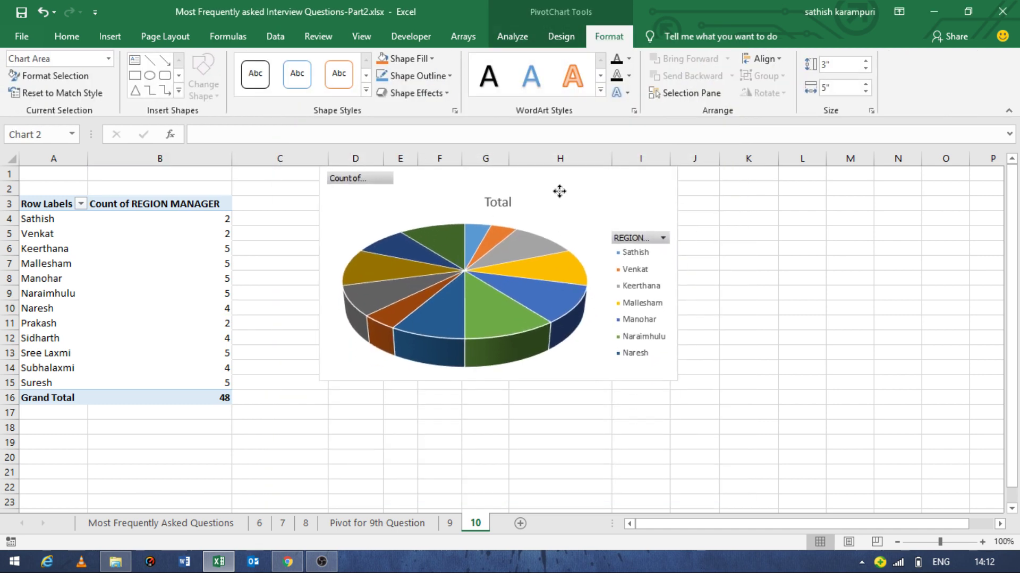
right_click(542, 258)
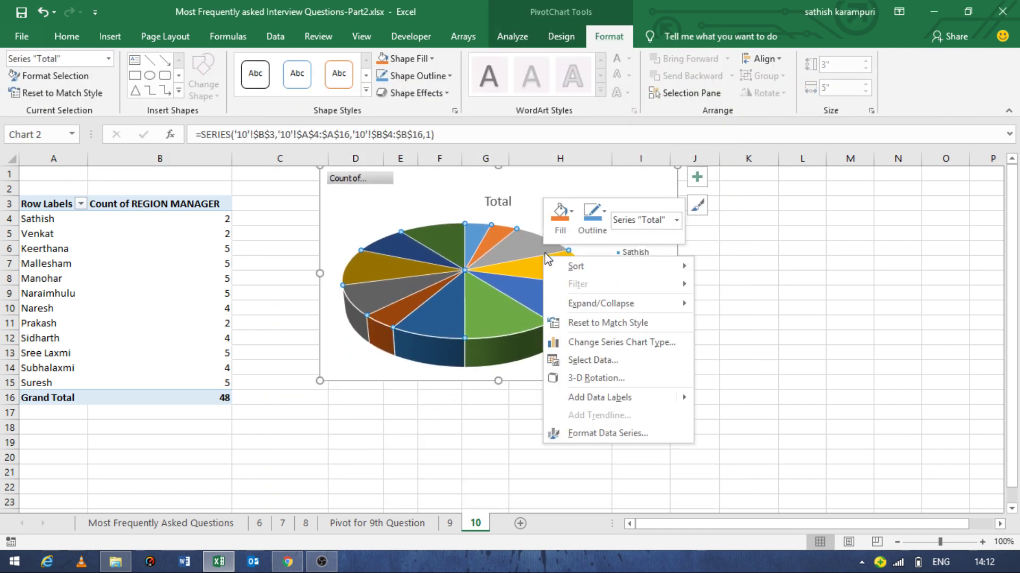
click(600, 397)
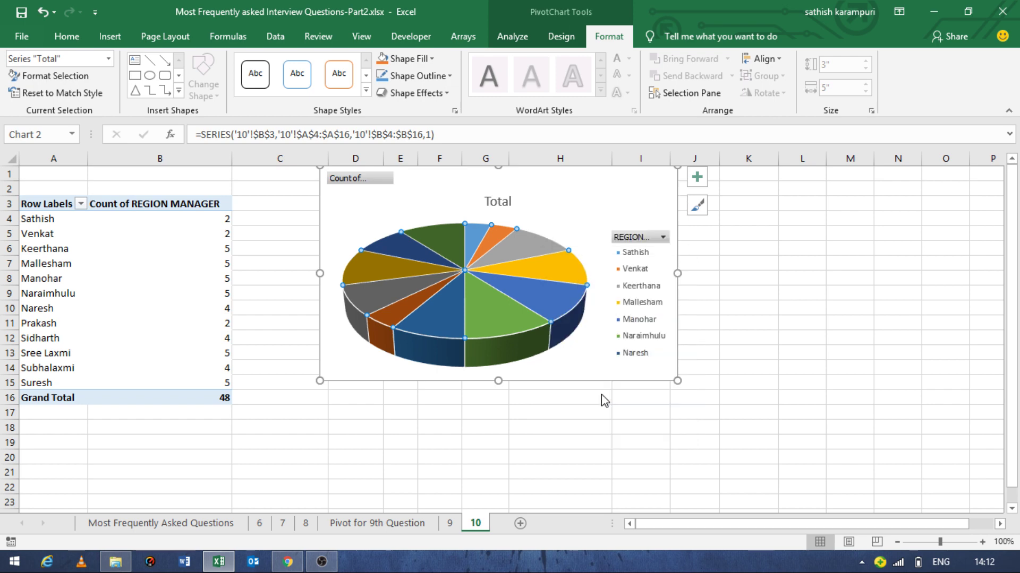
click(446, 244)
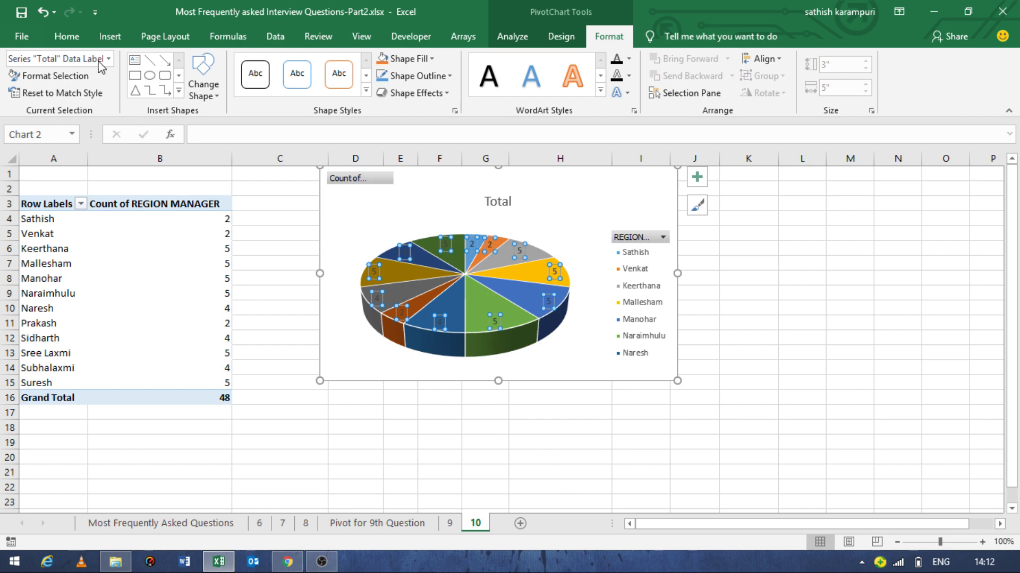
Format the pie's data labels with font size 11 and white font colour.
click(67, 36)
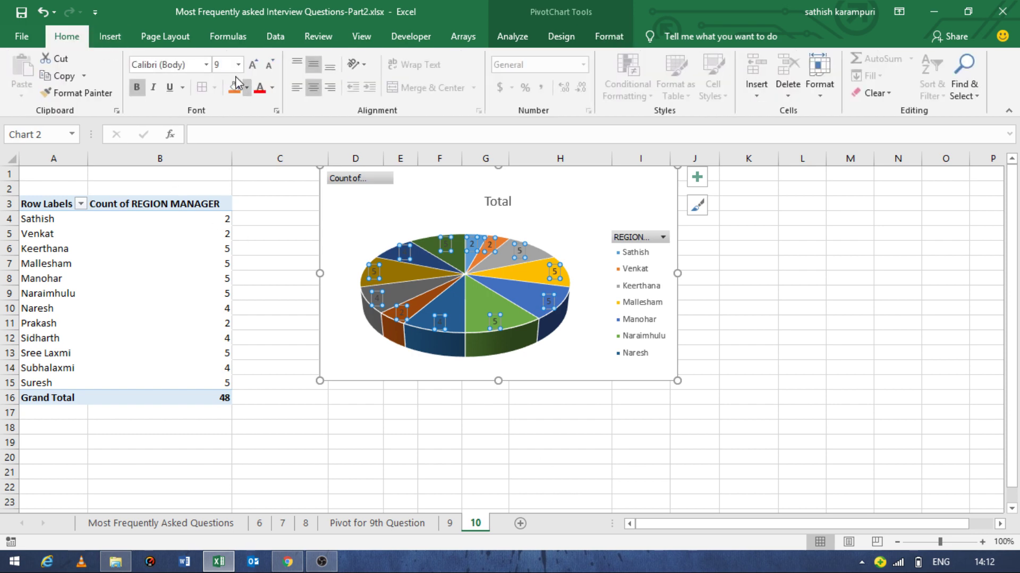
text(12)
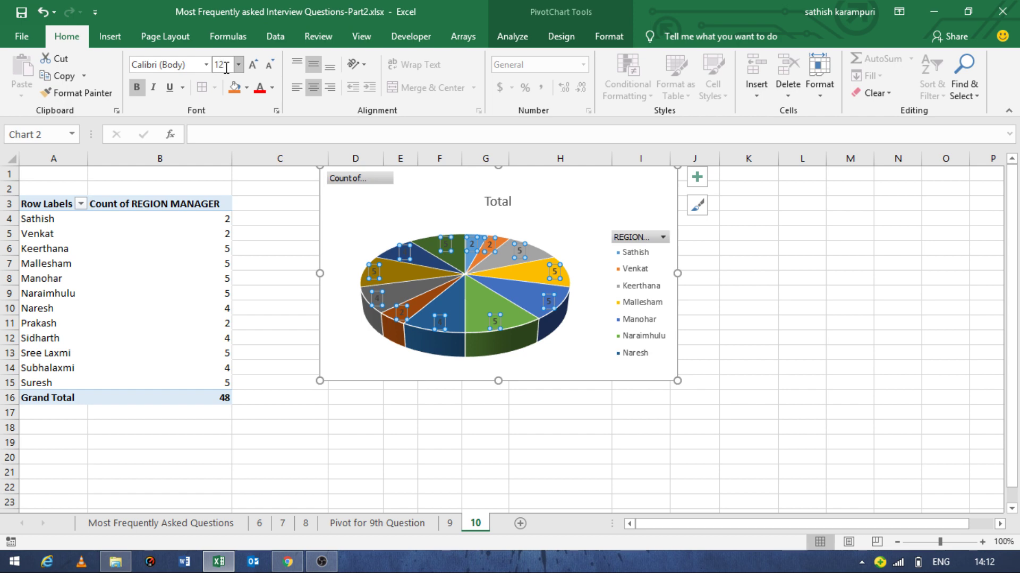
key(Return)
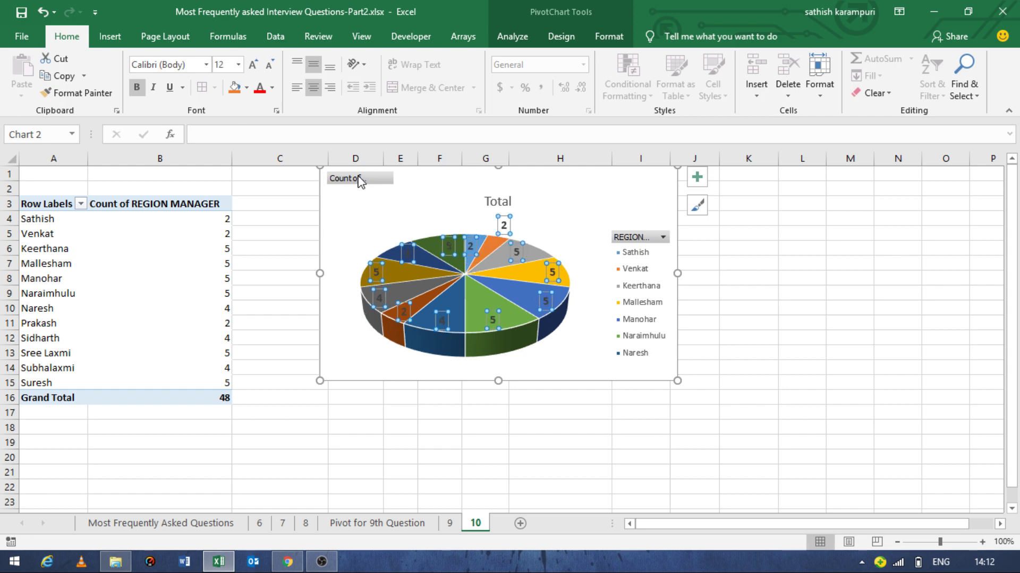
click(222, 64)
text(11)
key(Return)
click(528, 431)
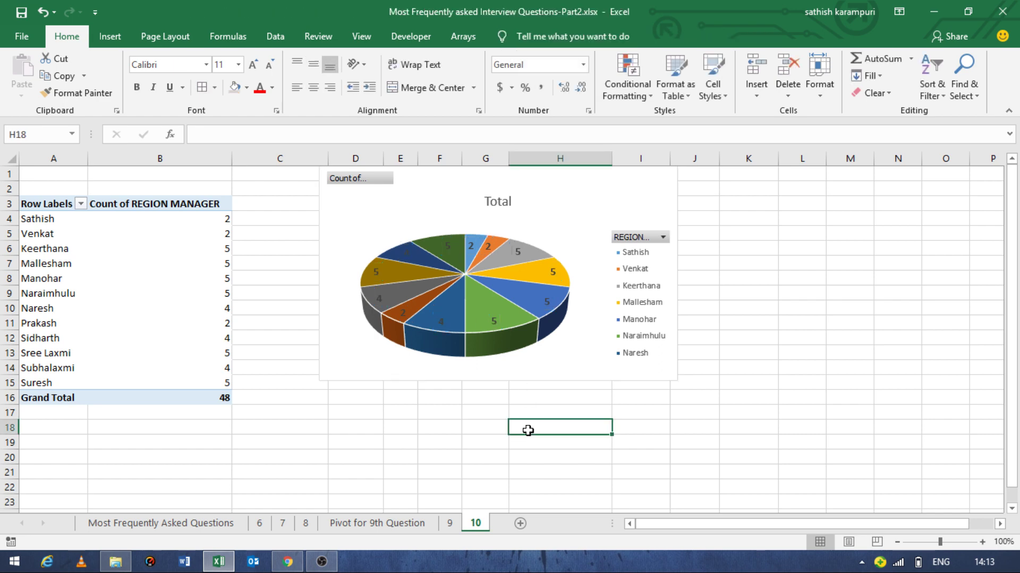
click(512, 251)
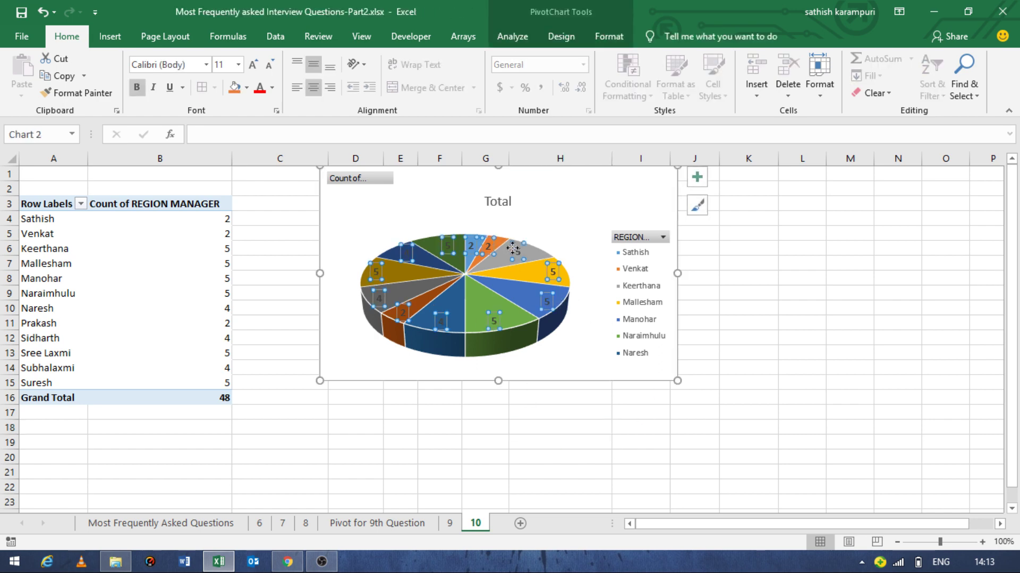
click(273, 88)
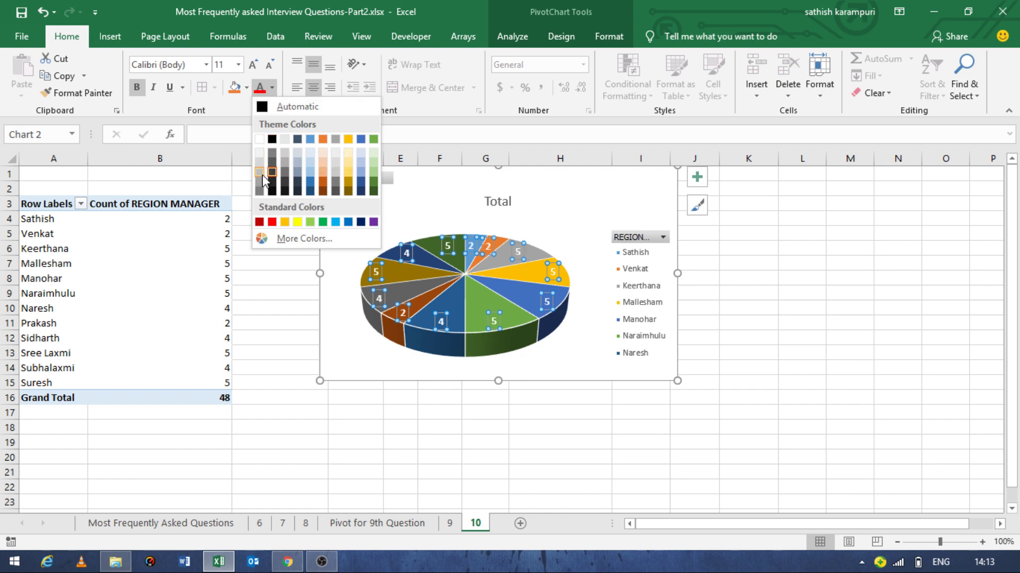
click(260, 139)
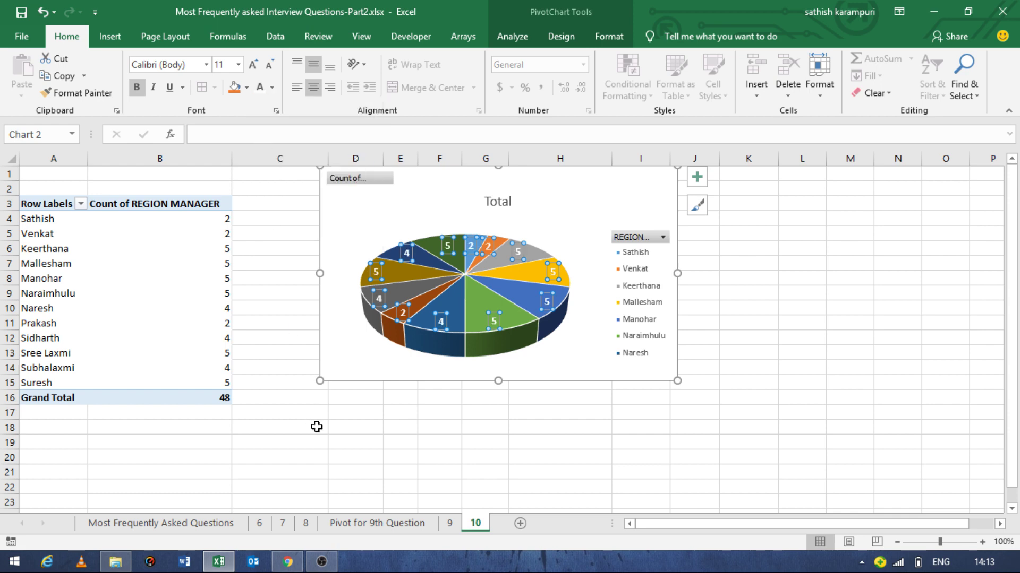
click(404, 426)
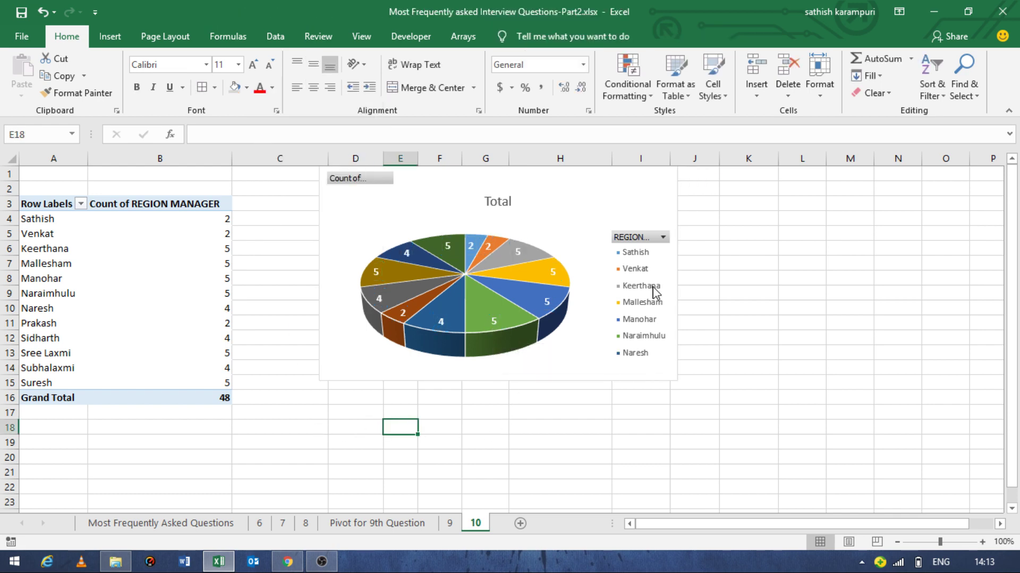
Hide all field buttons on the pie chart.
right_click(385, 181)
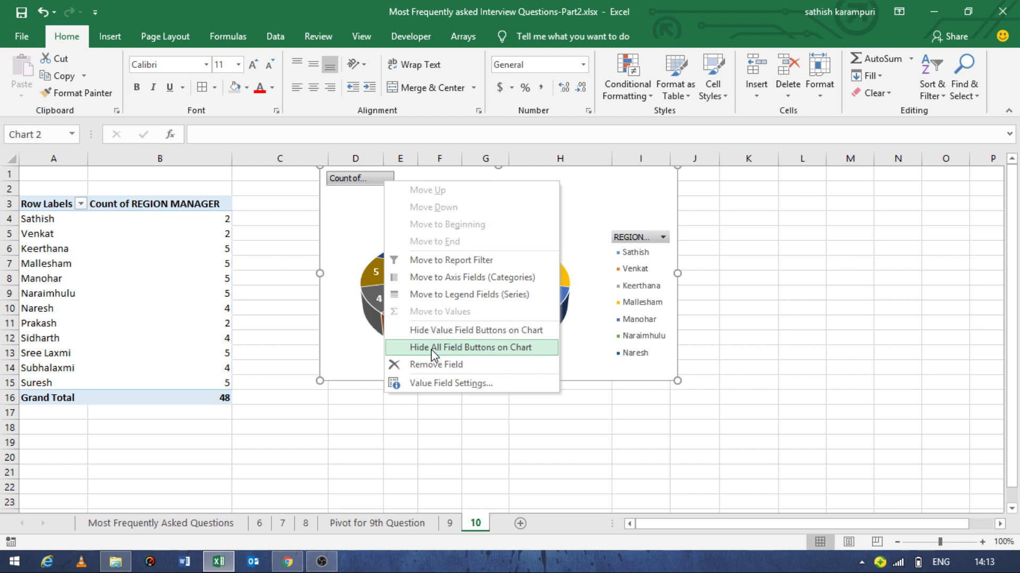
click(431, 348)
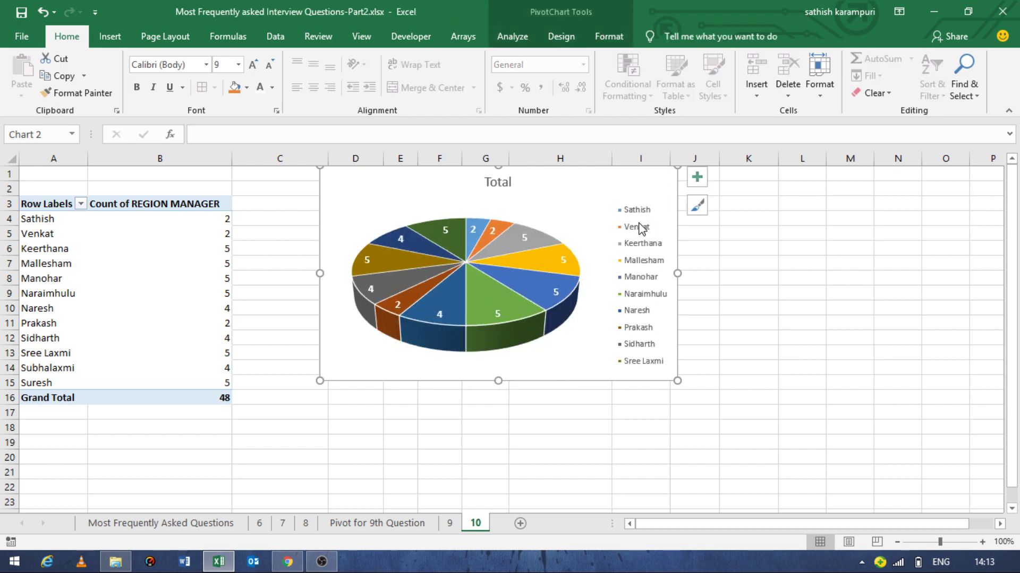
click(639, 227)
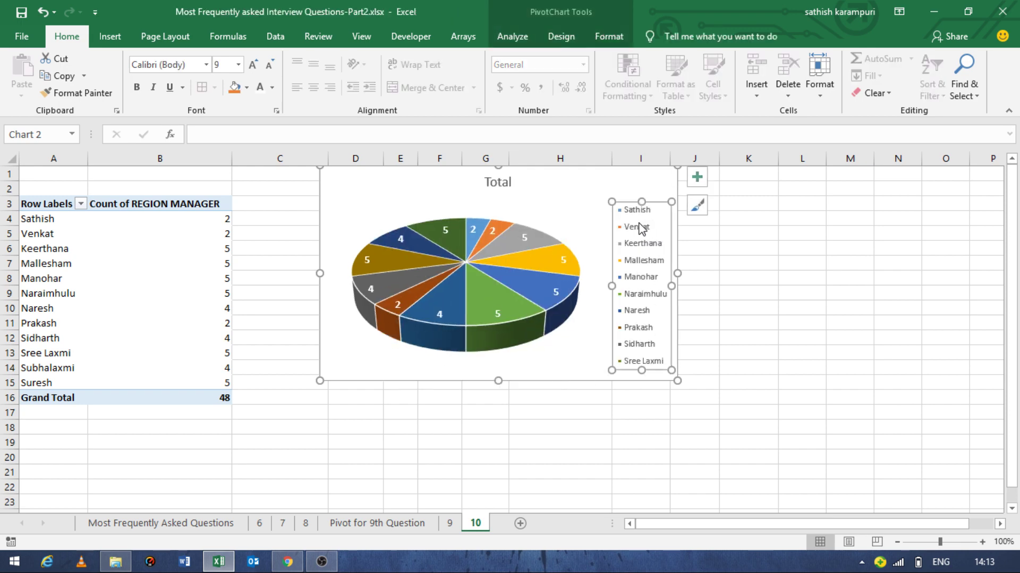
click(786, 340)
Replace the chart title 'Total' with 'Manager Wise'.
click(497, 183)
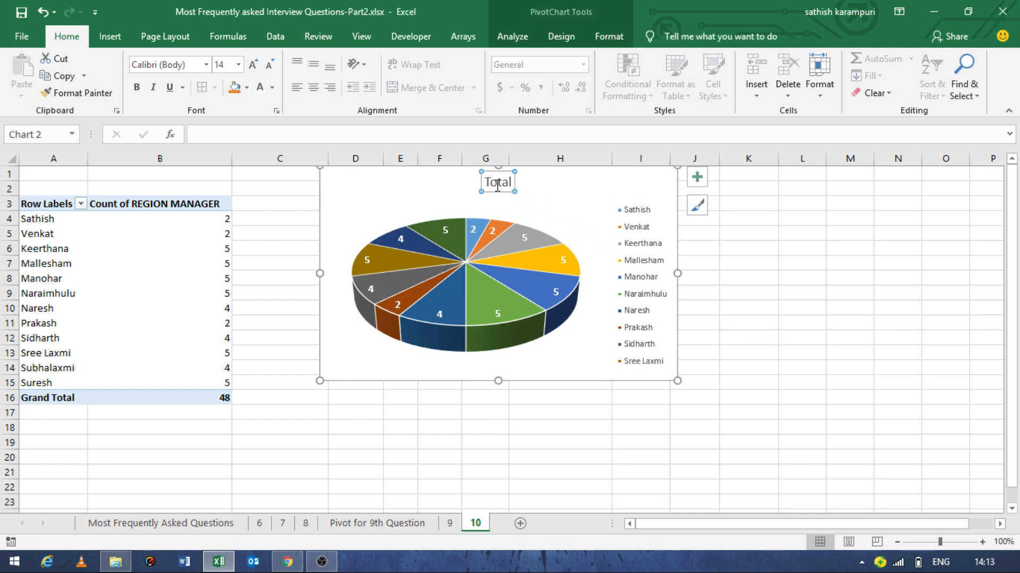
double_click(497, 184)
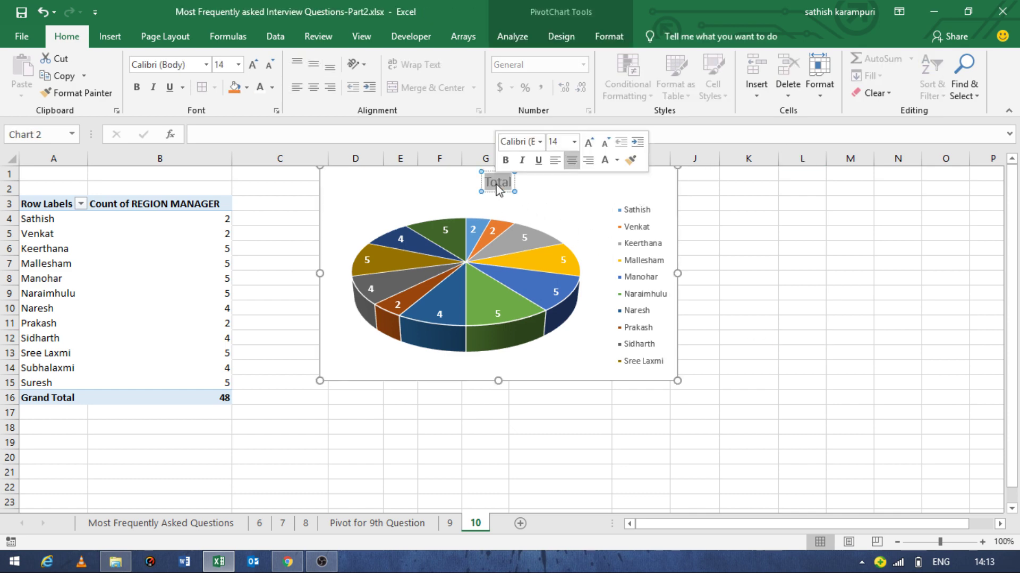
text(Ma)
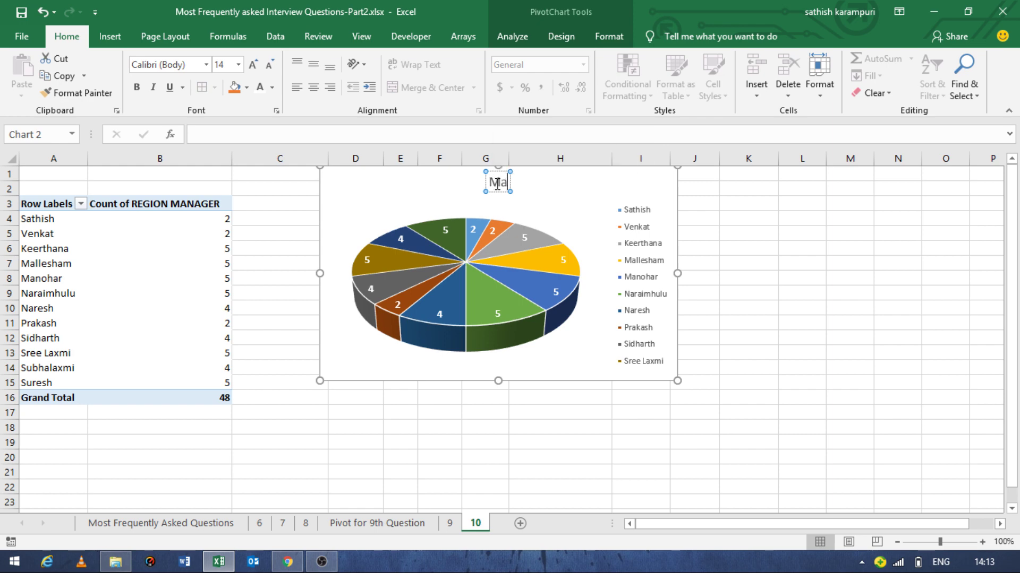
text(llesh)
key(BackSpace)
key(BackSpace)
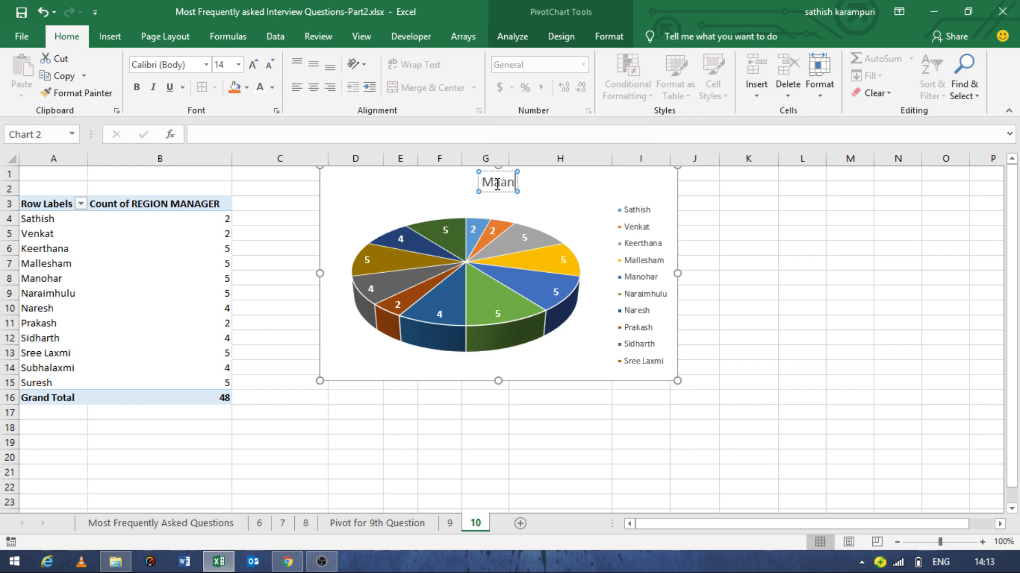
key(BackSpace)
key(BackSpace)
key(BackSpace)
text(nage)
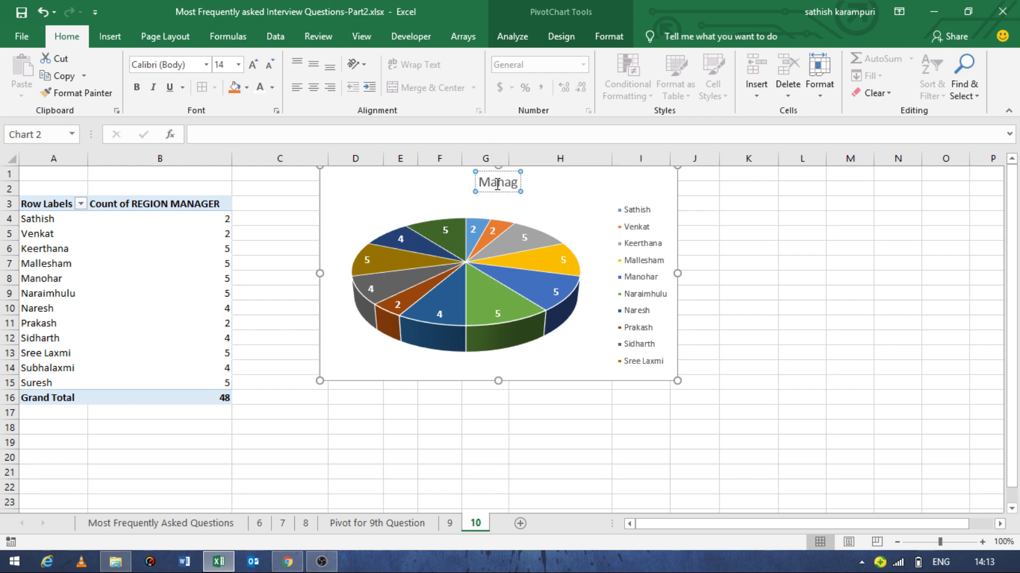
text(r)
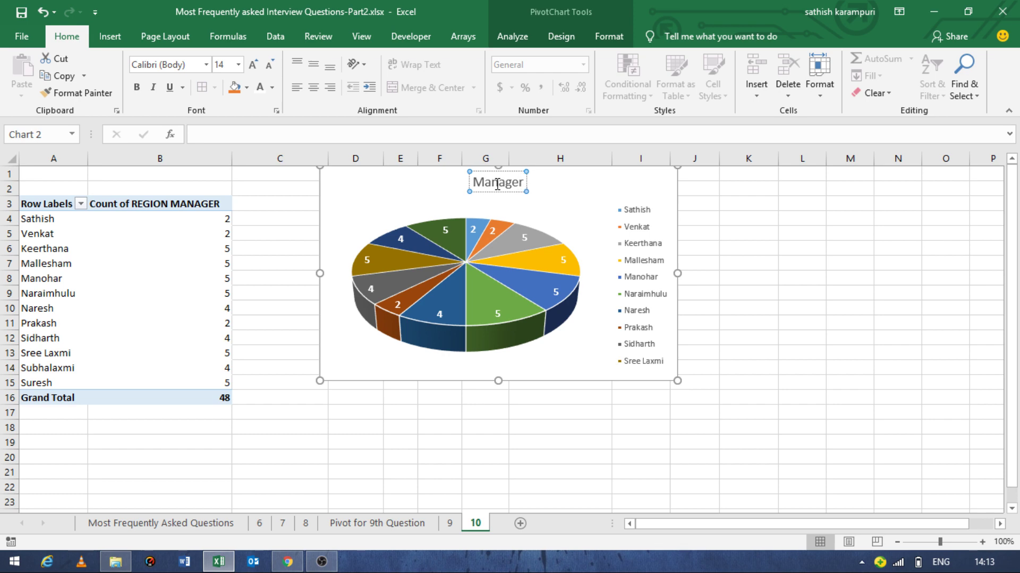
text( Wise)
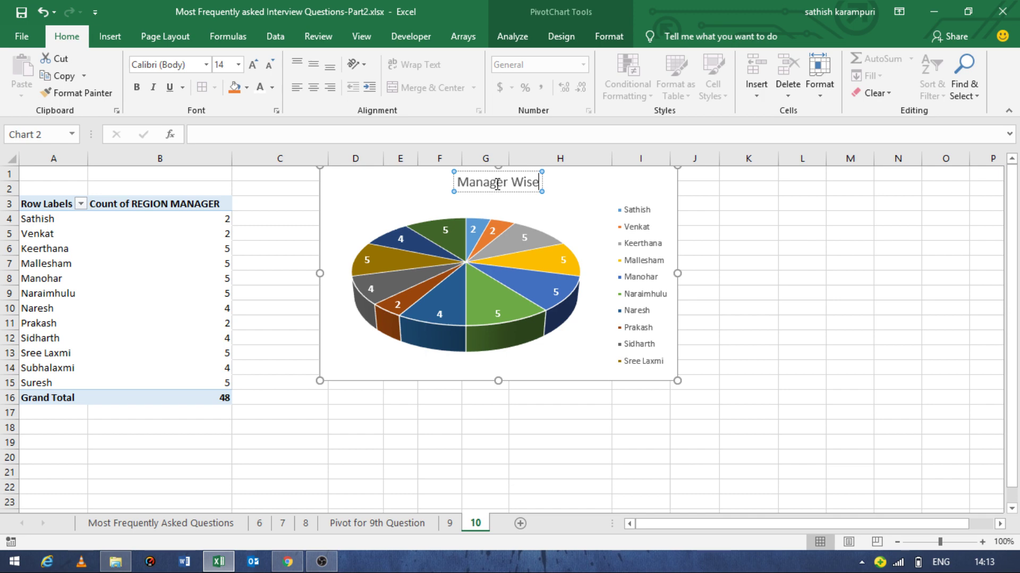
key(ctrl+shift+Left)
key(ctrl+shift+Left)
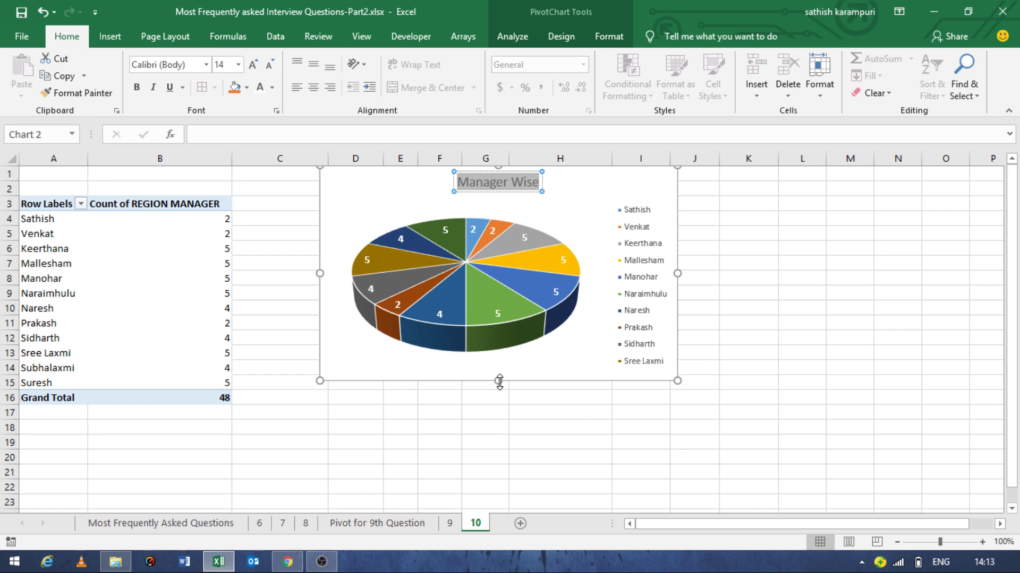
click(531, 500)
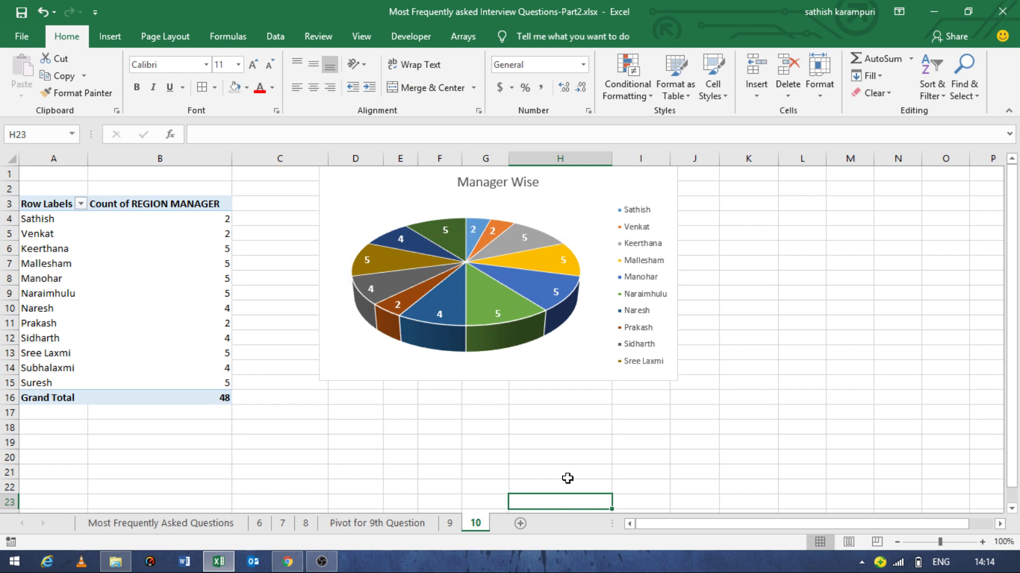
Return to the Most Frequently Asked Questions sheet, select question 9, then bring OBS forward.
click(109, 523)
click(481, 422)
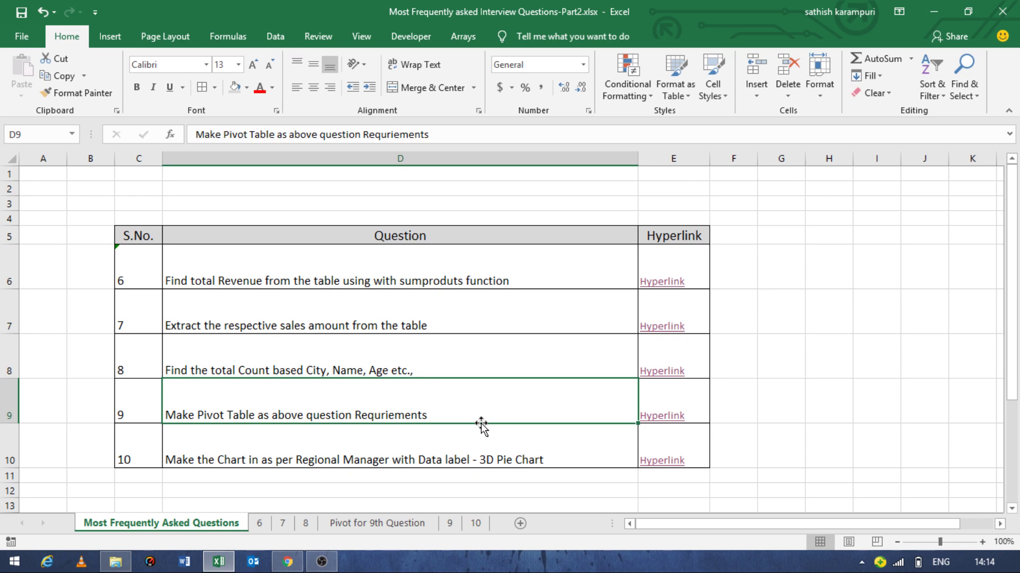
click(321, 562)
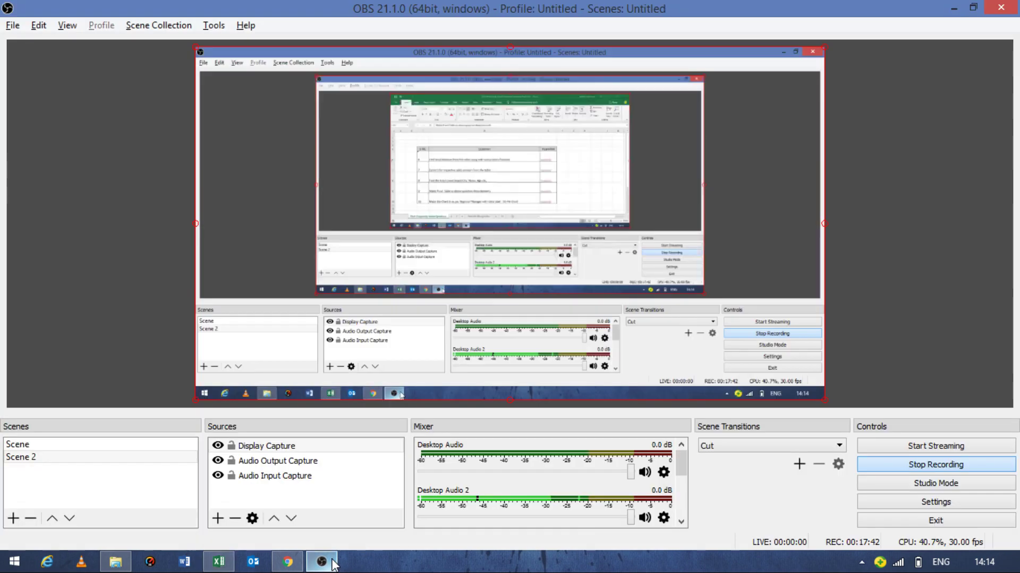